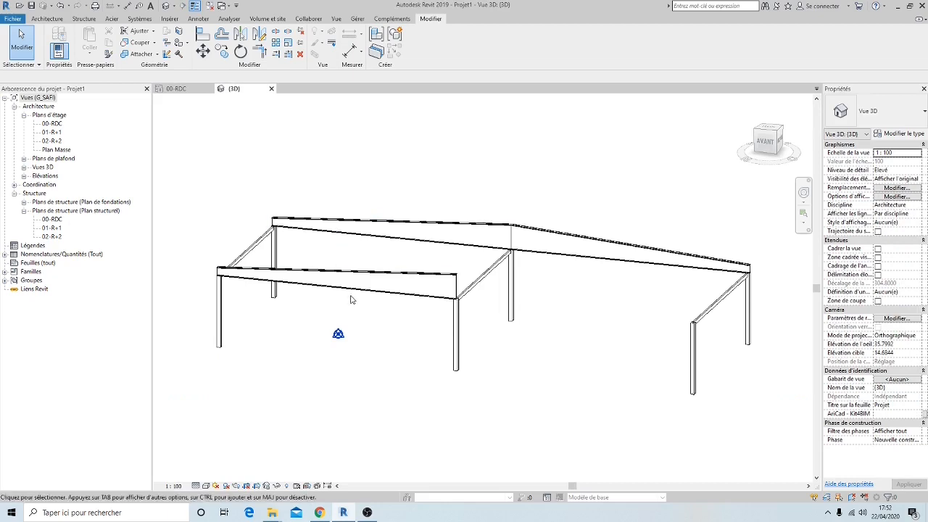
middle_click_drag(352, 297, 312, 286, "shift")
middle_click_drag(203, 181, 283, 216, "shift")
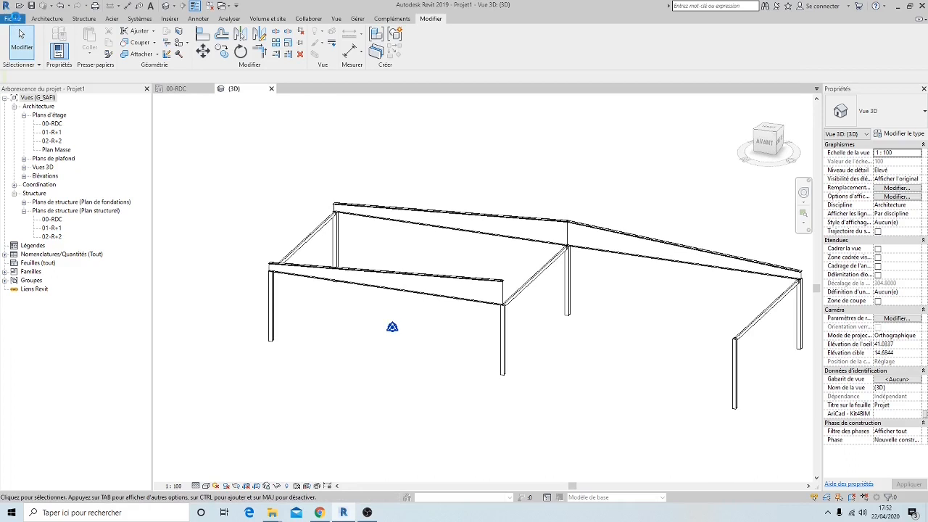
Step: Create a new family from the Modèle générique métrique.rft template
left_click(16, 20)
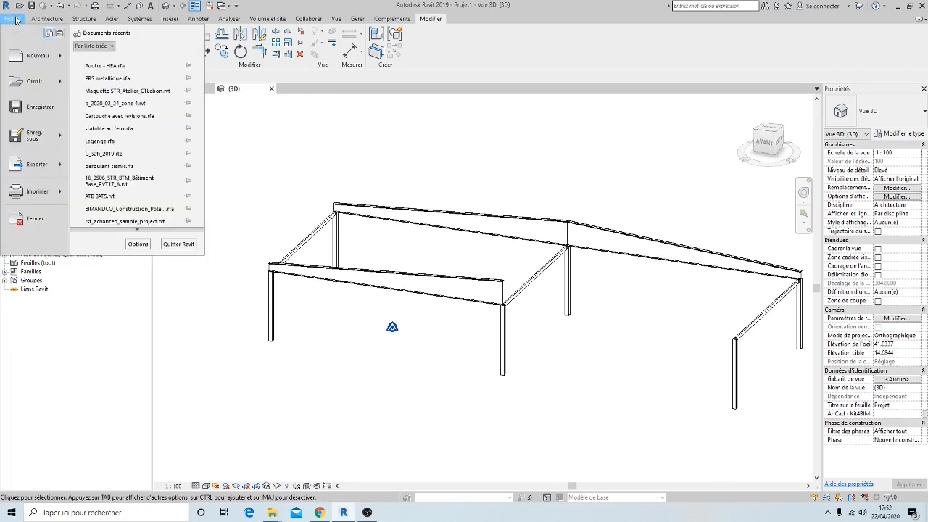
mouse_move(61, 58)
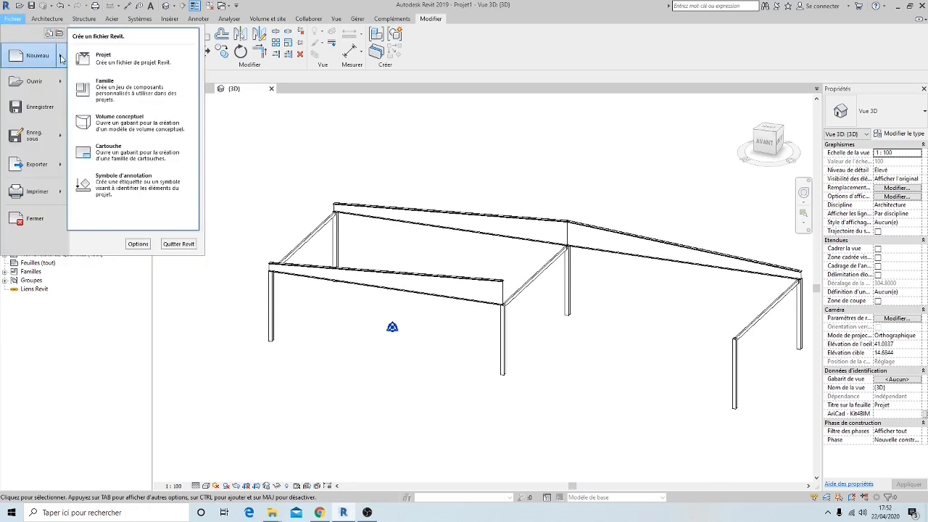
left_click(129, 86)
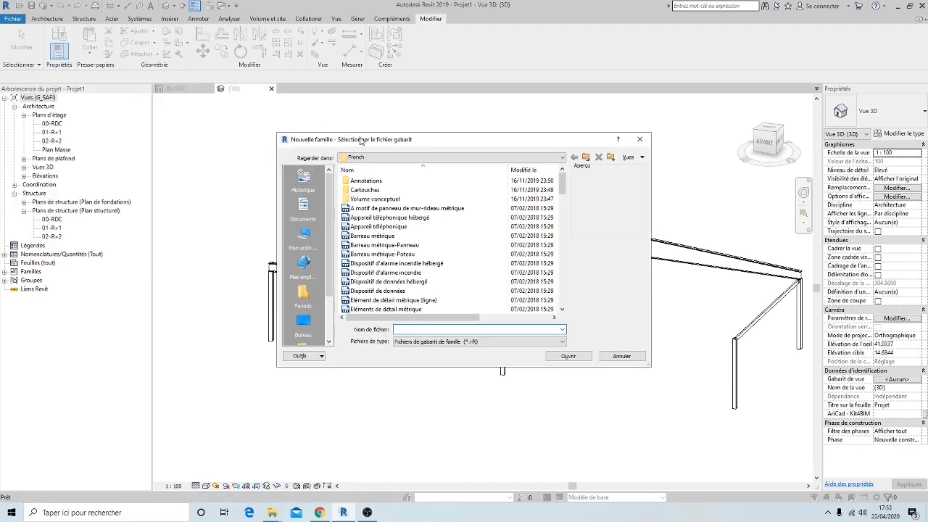
left_click_drag(361, 140, 284, 87)
scroll(317, 213, "down", 8)
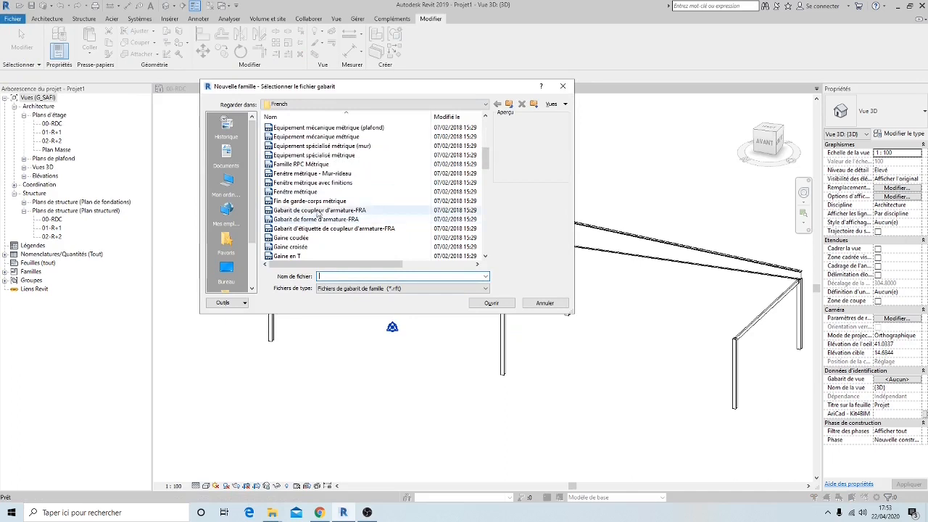
scroll(317, 214, "down", 6)
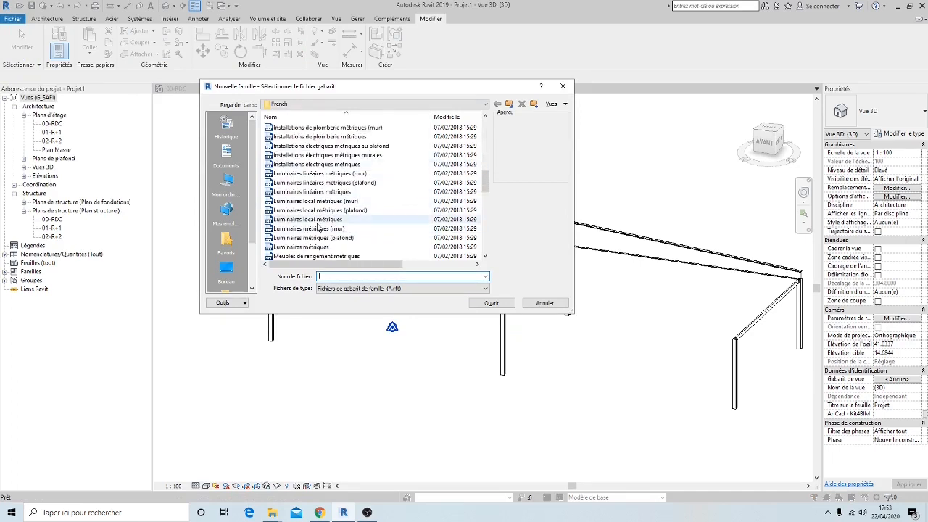
scroll(319, 227, "down", 3)
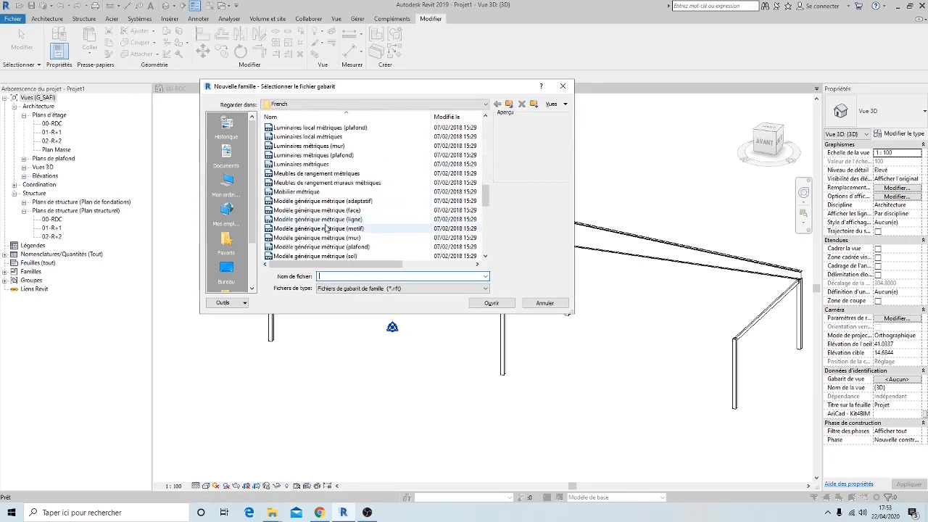
left_click(326, 237)
scroll(328, 241, "down", 1)
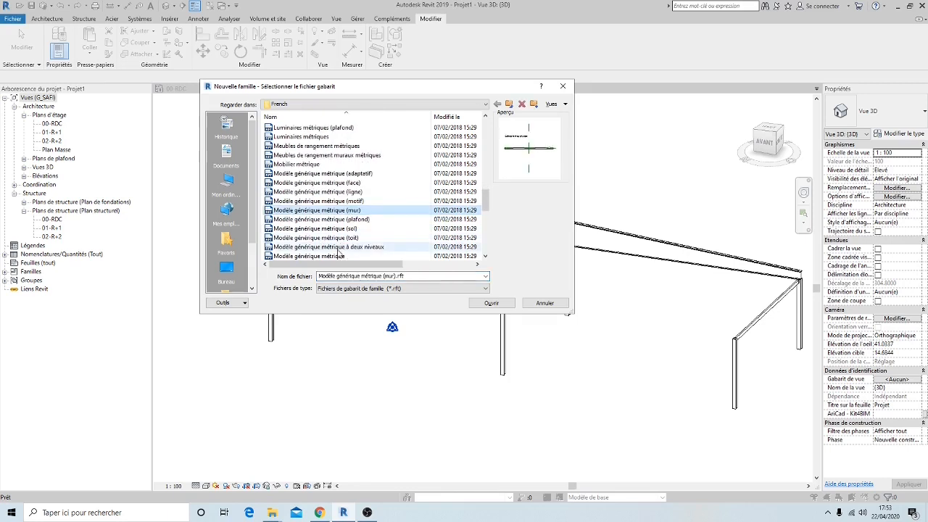
left_click(341, 255)
scroll(347, 232, "down", 1)
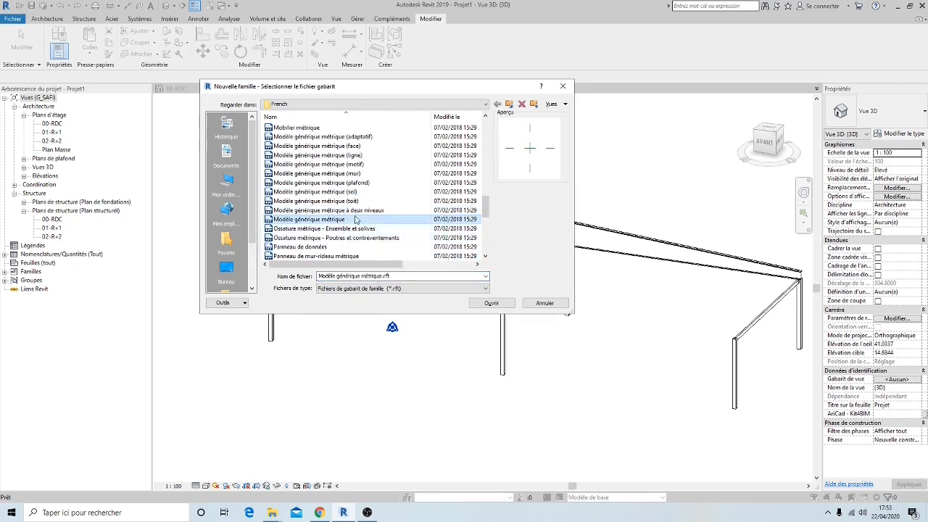
scroll(355, 219, "down", 2)
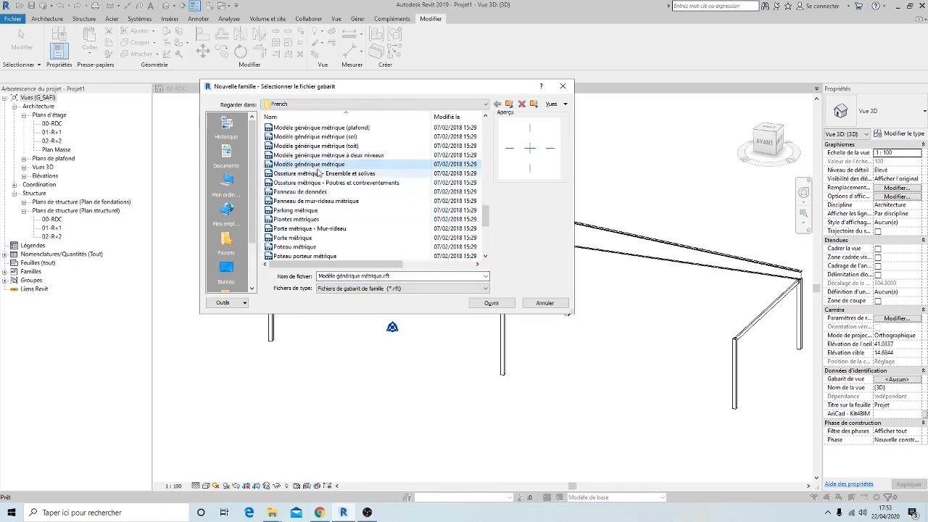
left_click(491, 302)
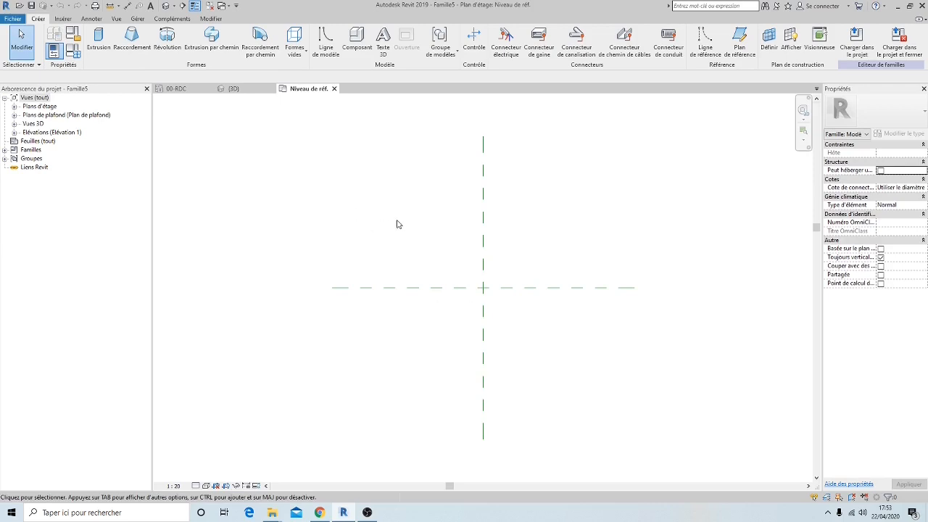
Step: Open the family's Arrière elevation view
middle_click_drag(396, 223, 350, 218)
middle_click_drag(419, 249, 399, 230)
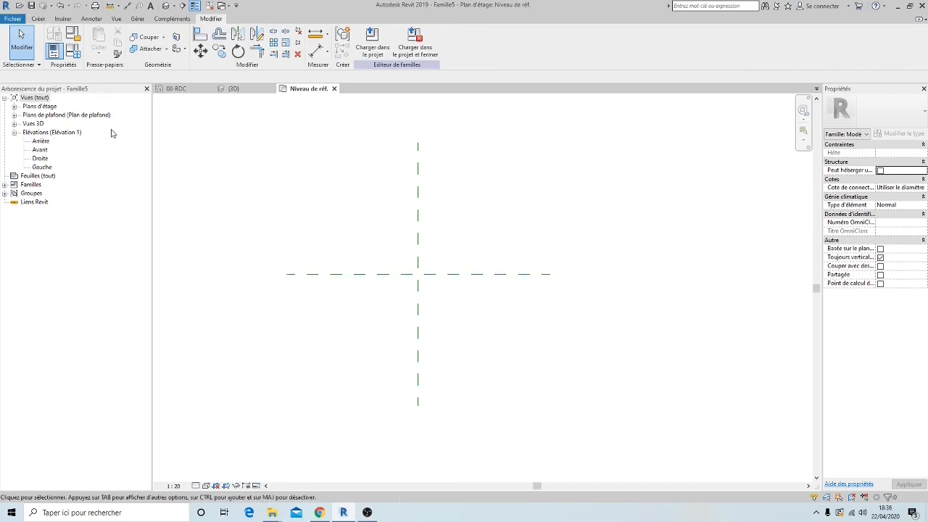
middle_click_drag(448, 264, 434, 264)
double_click(42, 141)
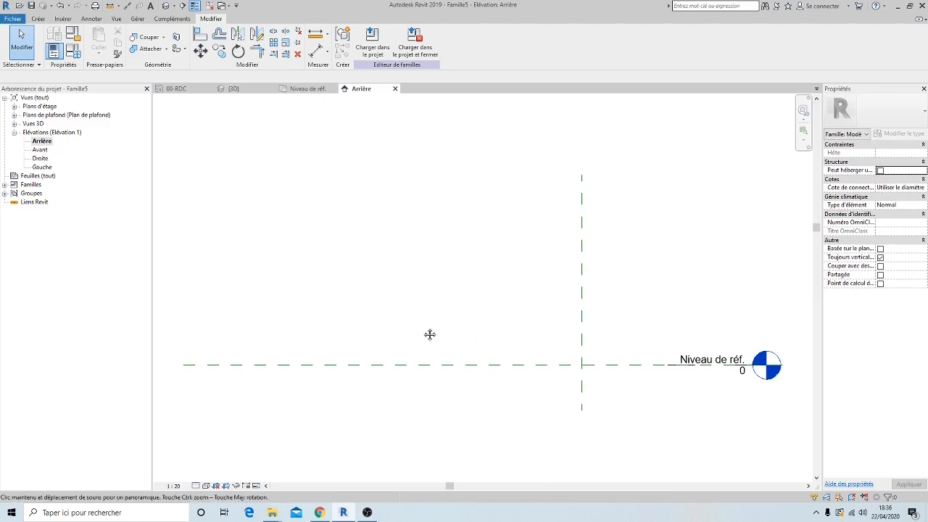
middle_click_drag(429, 333, 320, 319)
Step: Draw a vertical reference plane about 3190 mm to the left of the centre plane, crossing the reference level
left_click(39, 19)
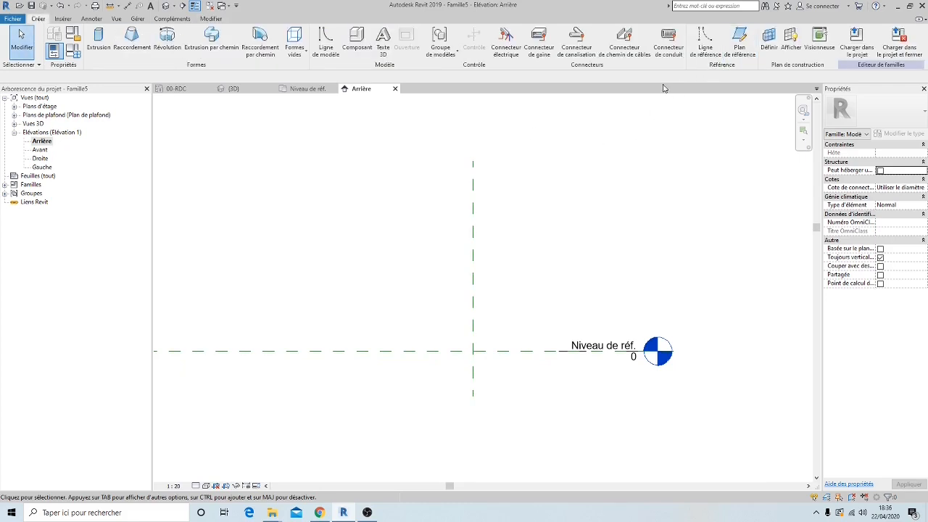
left_click(738, 42)
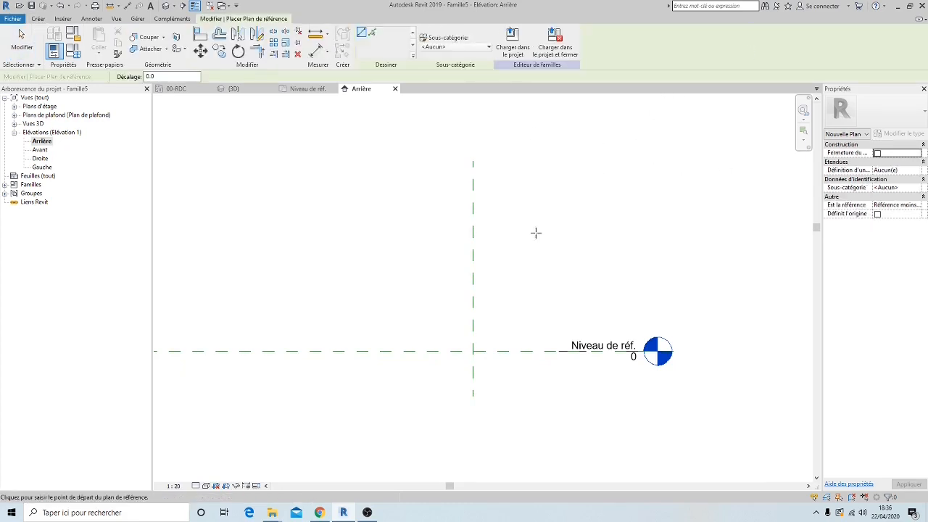
scroll(466, 282, "down", 1)
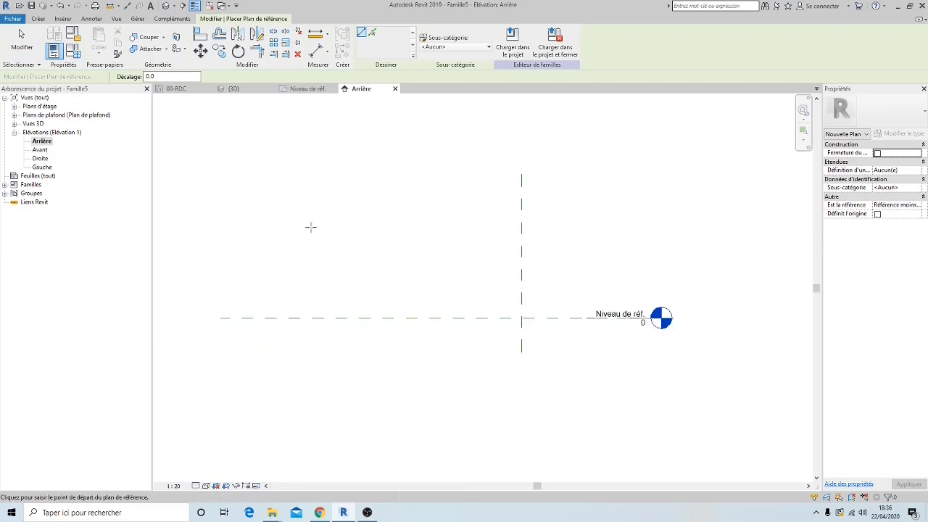
left_click(237, 184)
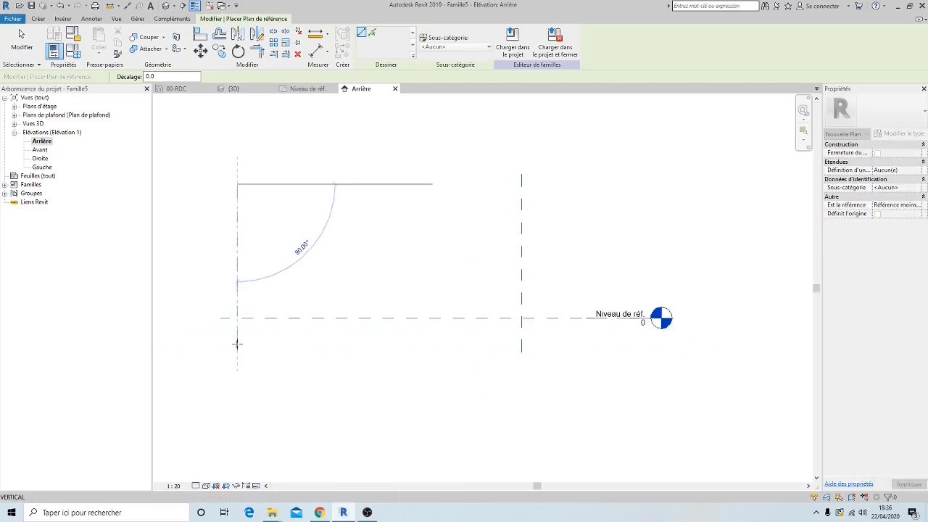
left_click(237, 346)
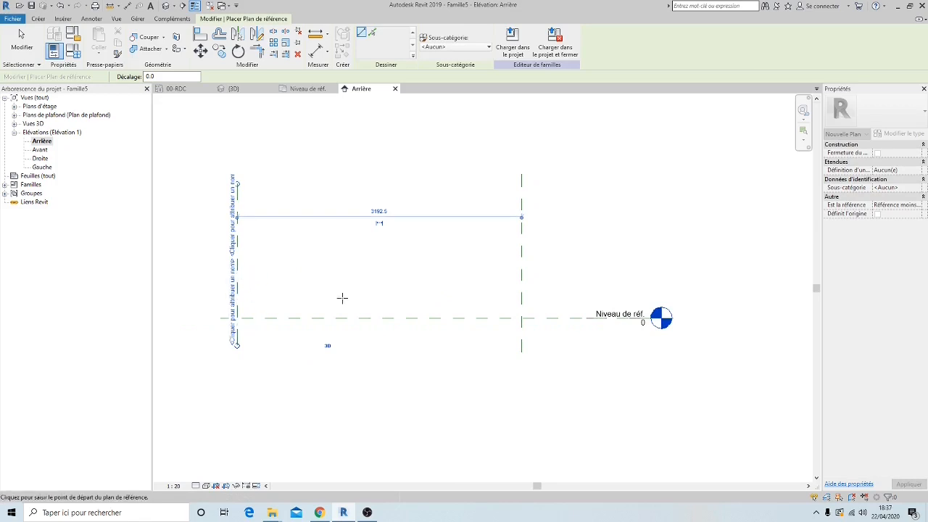
Step: Draw two short, aligned horizontal reference planes about 386 mm above the reference level, one across each vertical plane
left_click(553, 283)
left_click(477, 283)
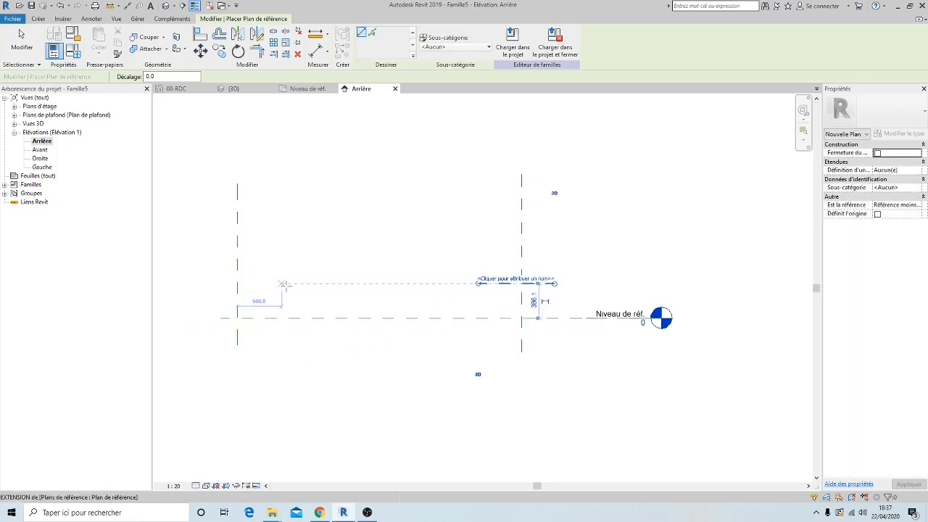
left_click(237, 283)
left_click(189, 282)
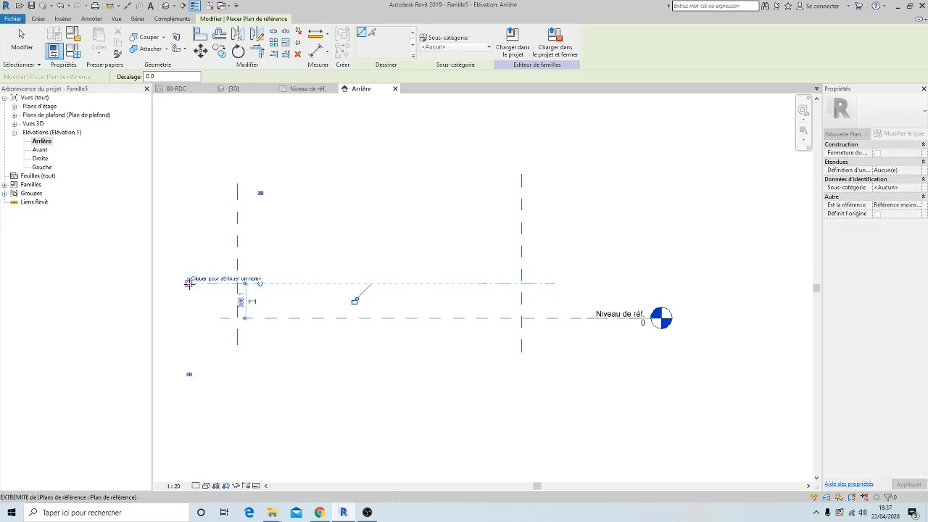
key("Escape")
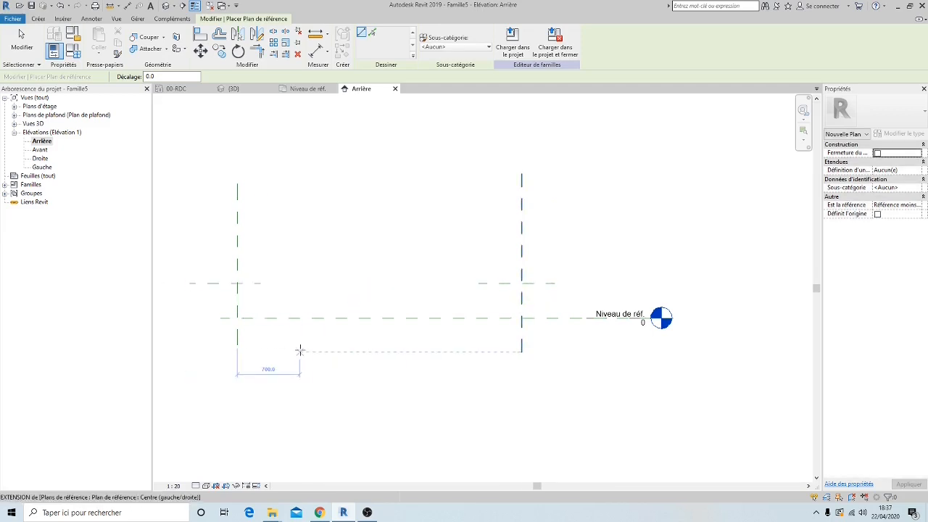
Step: Draw a long horizontal reference plane 40 mm above the reference level, spanning both vertical planes
middle_click_drag(314, 351, 354, 345)
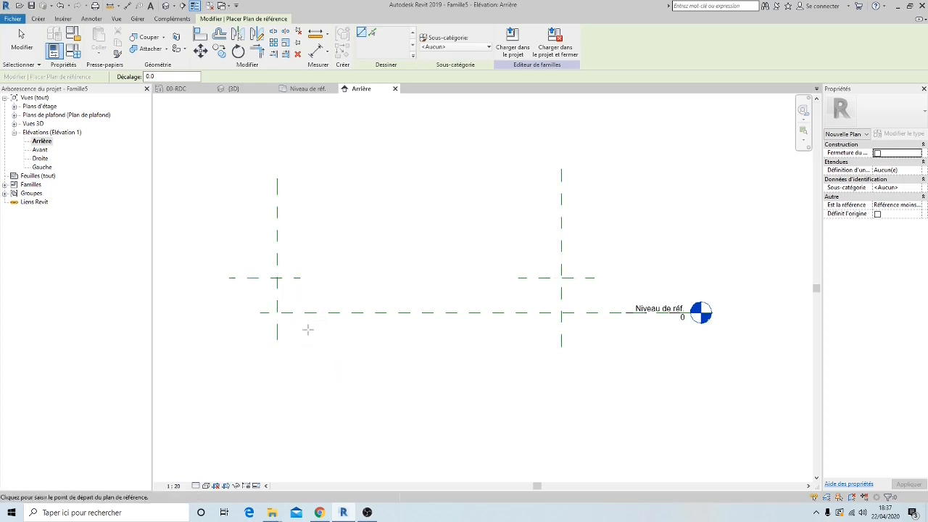
middle_click_drag(301, 329, 277, 336)
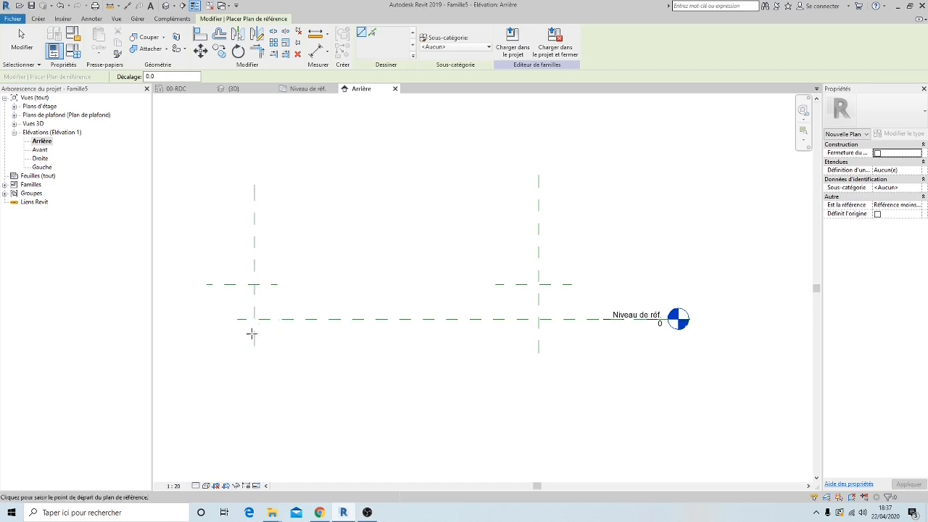
scroll(242, 314, "up", 3)
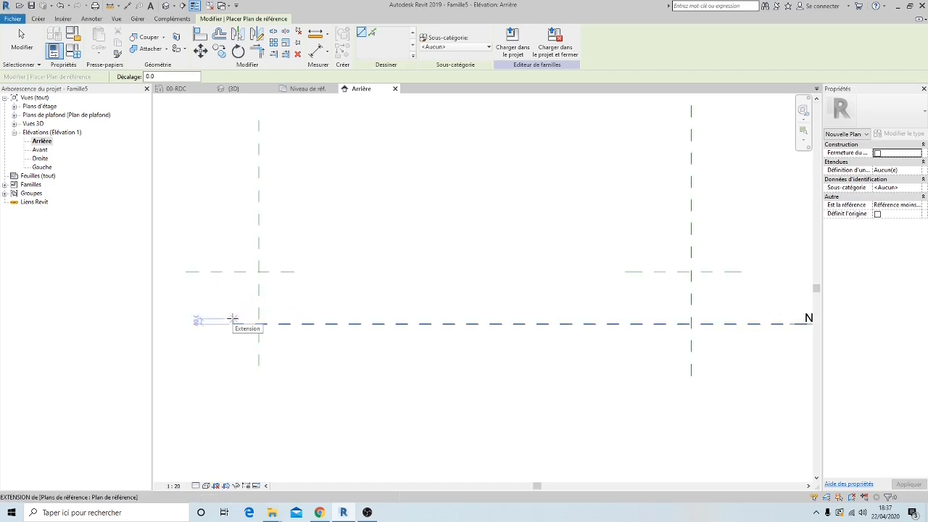
left_click(232, 319)
left_click(753, 318)
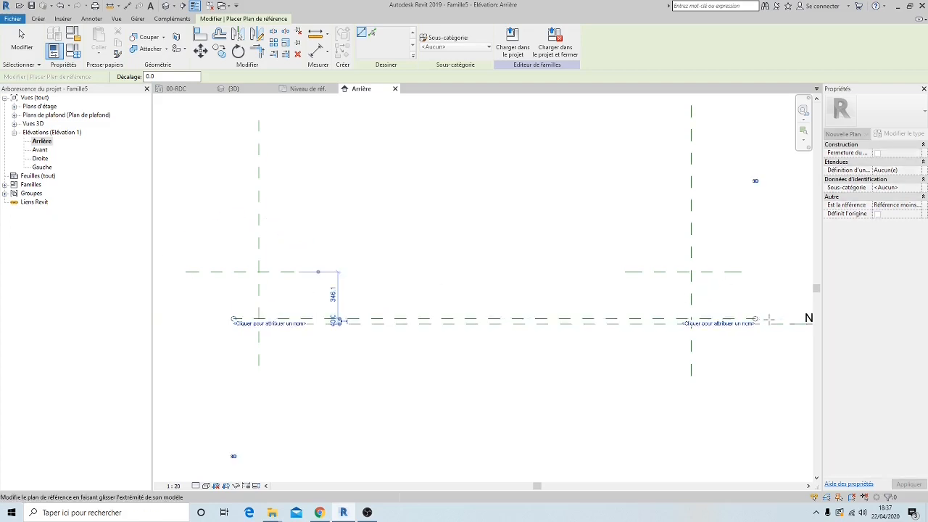
Step: Draw a second short horizontal reference plane 40 mm below each of the two upper short planes
middle_click_drag(321, 305, 376, 293)
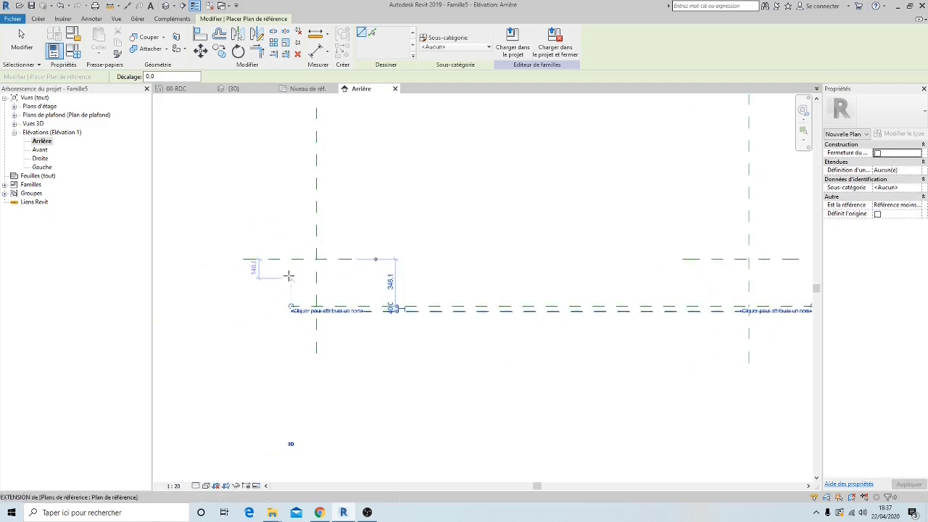
left_click(244, 264)
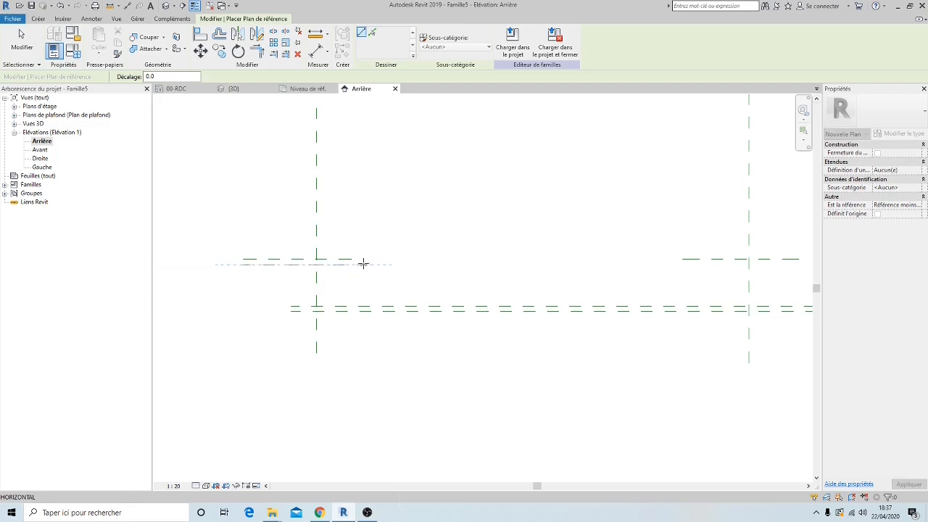
left_click(363, 265)
middle_click_drag(429, 272, 335, 269)
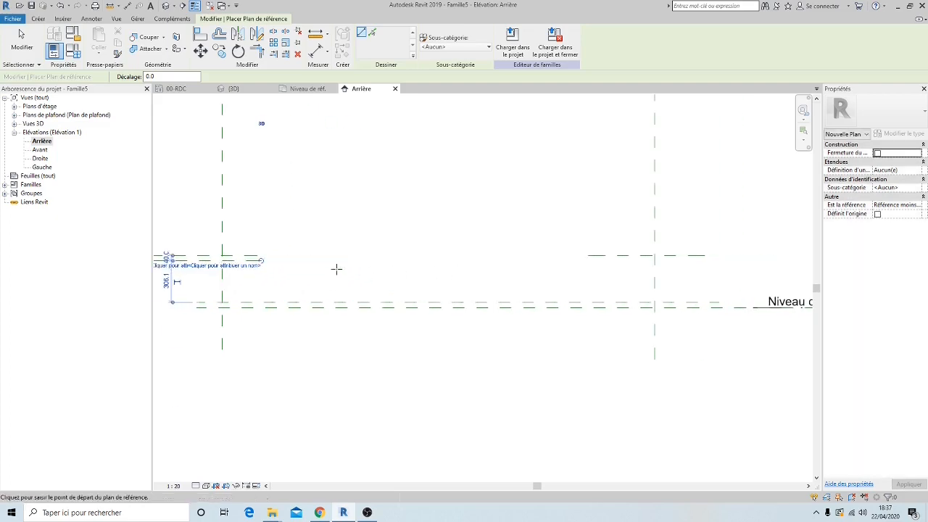
left_click(578, 259)
left_click(698, 259)
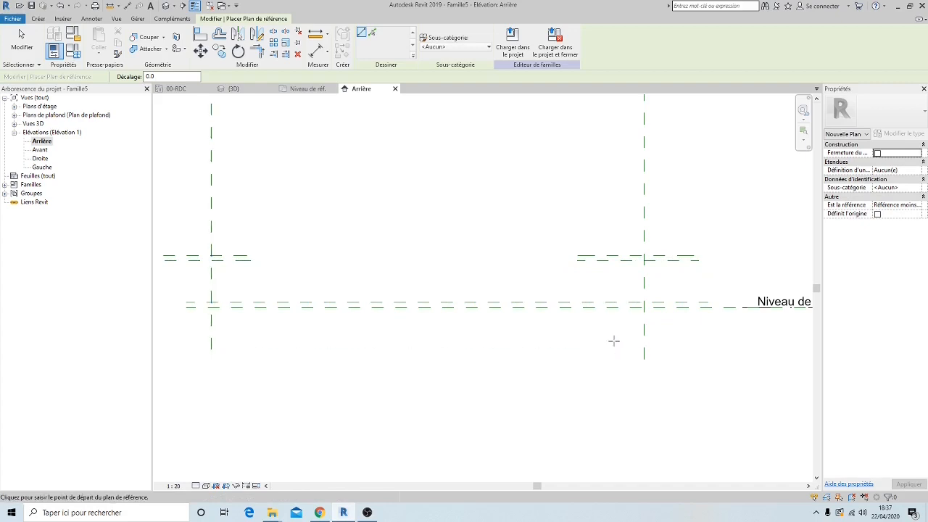
Step: Add aligned dimensions between the left pair of short planes and between the long plane and the reference level
middle_click_drag(282, 185, 319, 184)
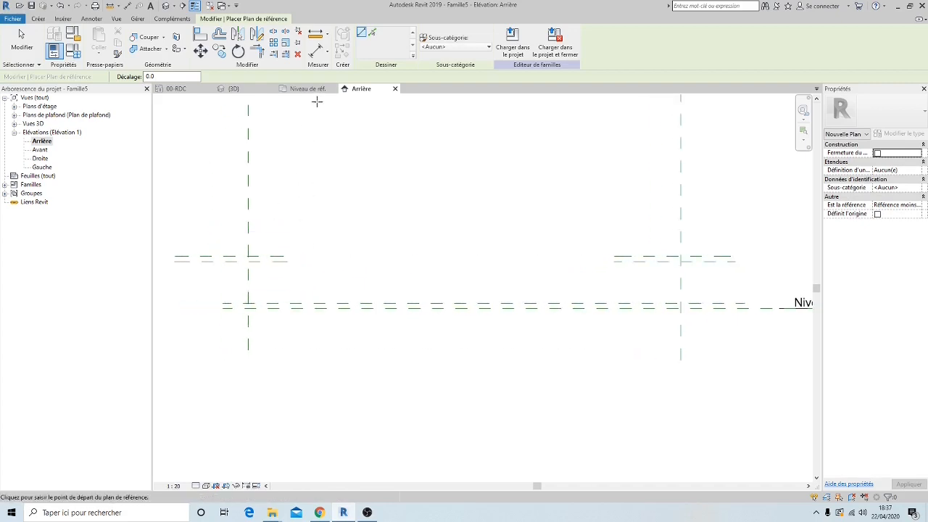
left_click(317, 50)
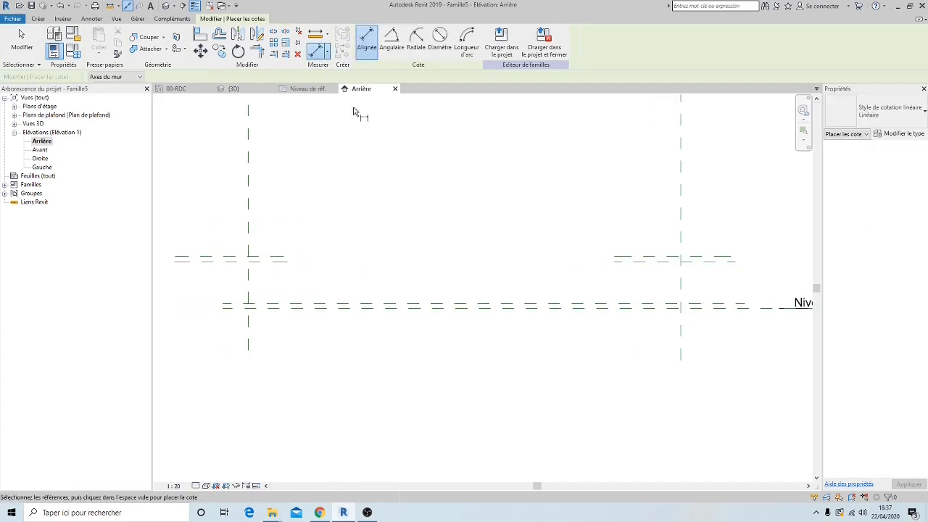
left_click(232, 260)
left_click(232, 259)
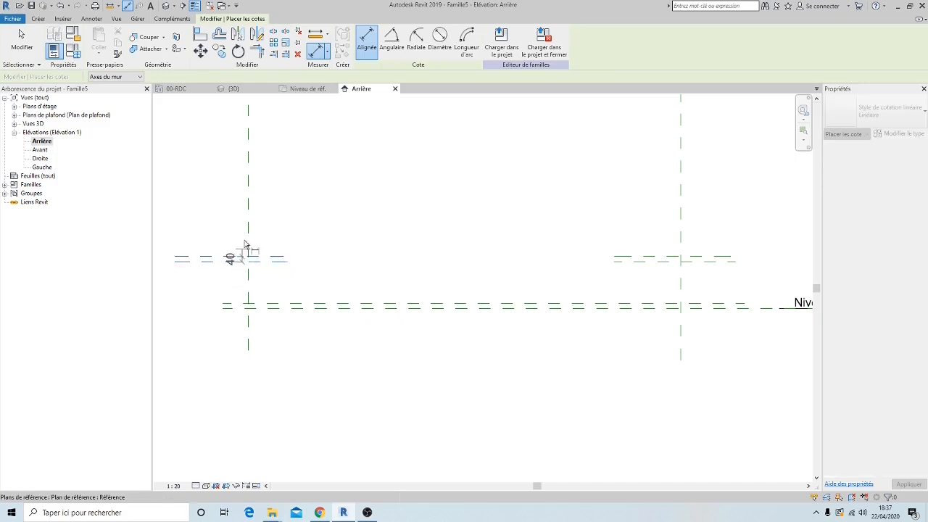
left_click(230, 327)
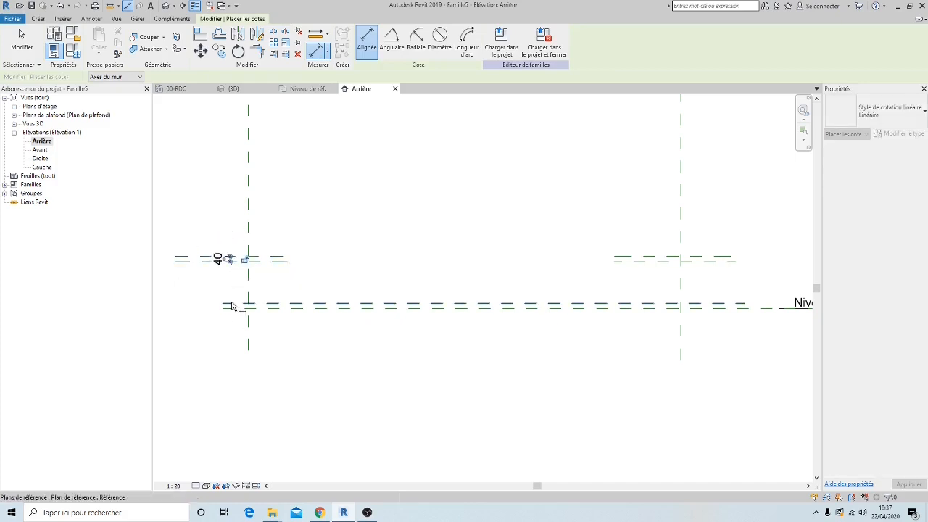
left_click(230, 306)
left_click(227, 330)
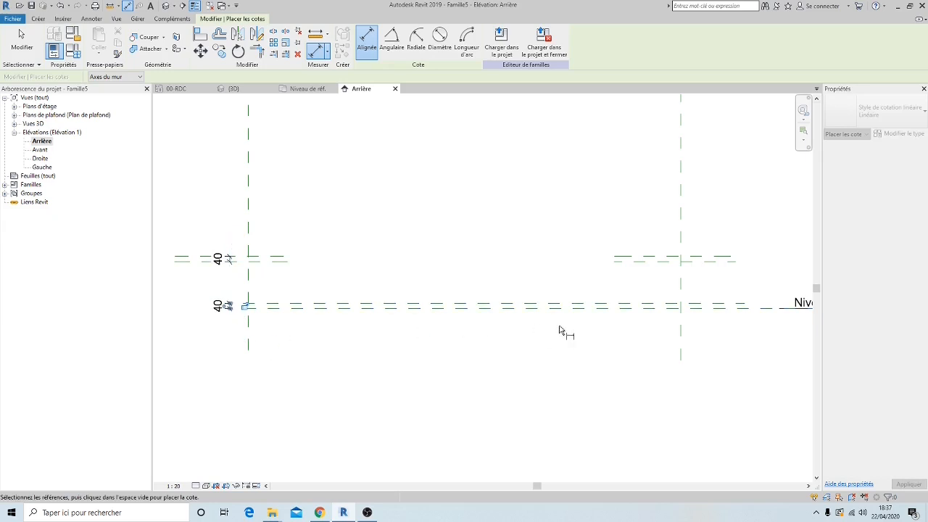
Step: Add an aligned dimension between the right pair of short horizontal reference planes
middle_click_drag(604, 279, 534, 276)
left_click(640, 261)
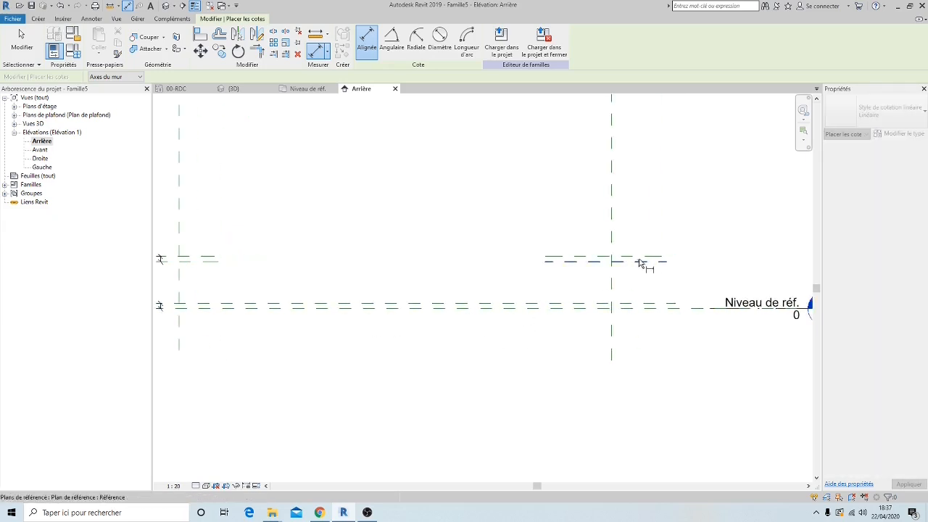
left_click(617, 255)
left_click(634, 237)
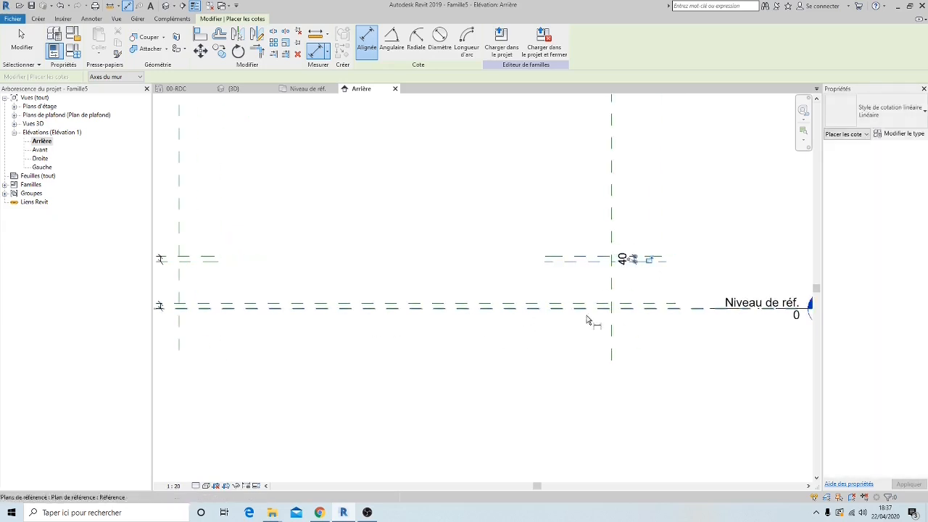
scroll(555, 286, "down", 2)
key("Escape")
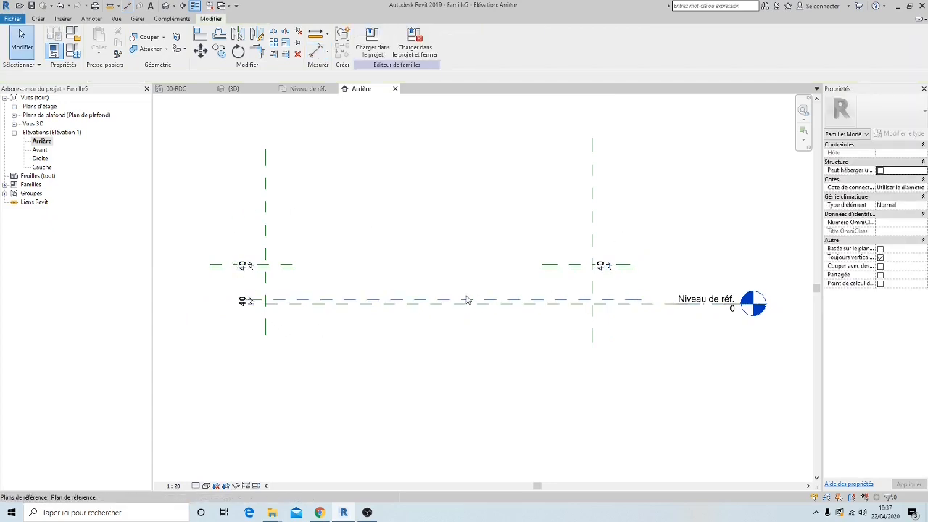
Step: Label the dimension between the left pair of short planes with a new family type parameter named "epaisseur aile"
left_click(245, 267)
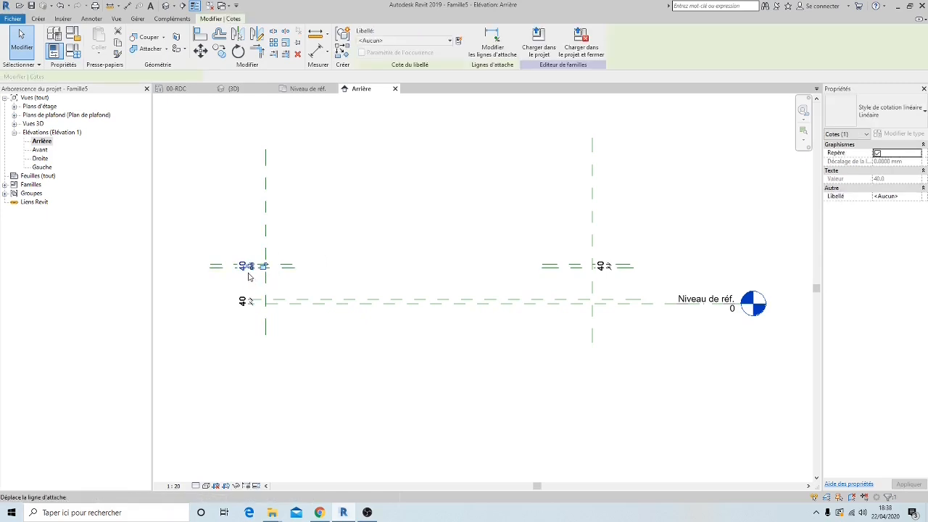
key("Escape")
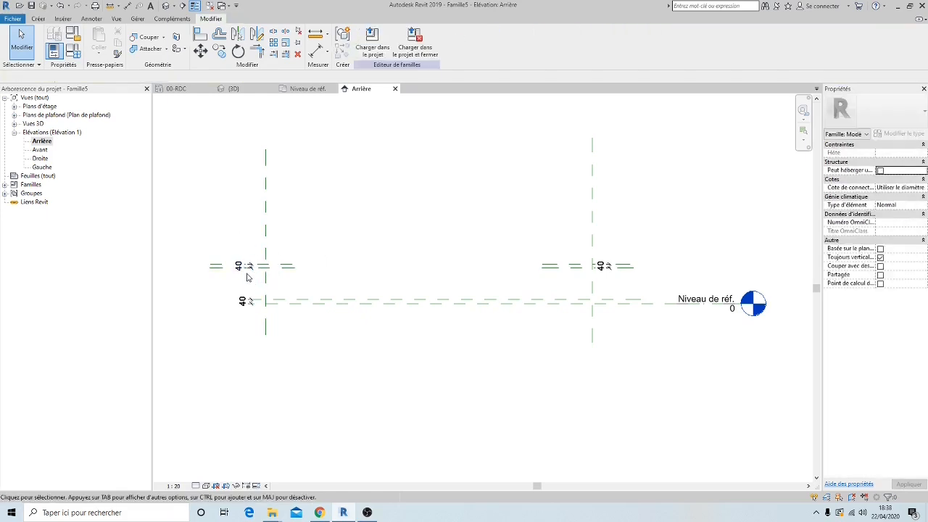
left_click(242, 266)
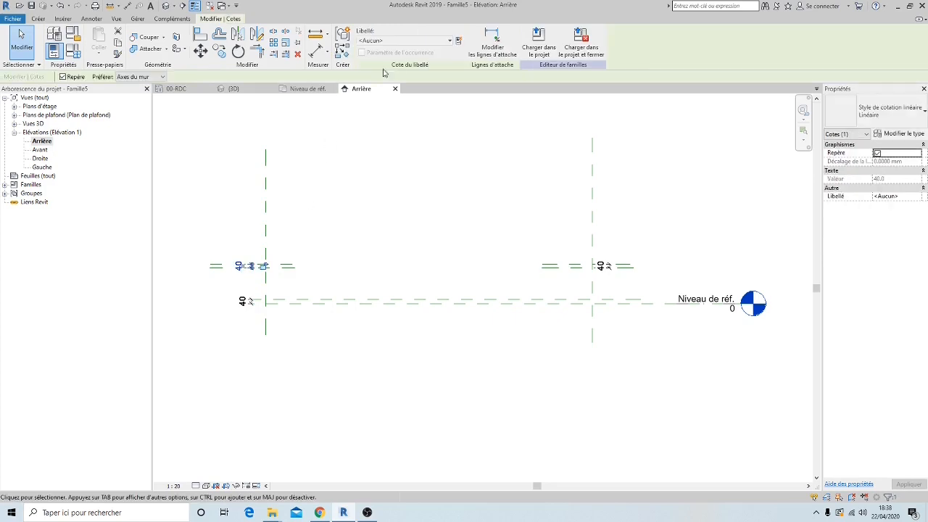
left_click(457, 40)
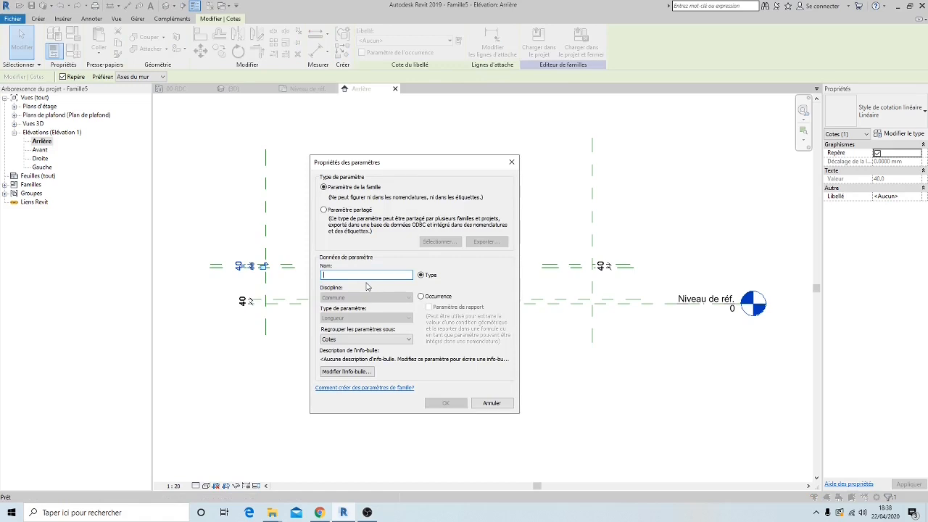
type("epaisseur")
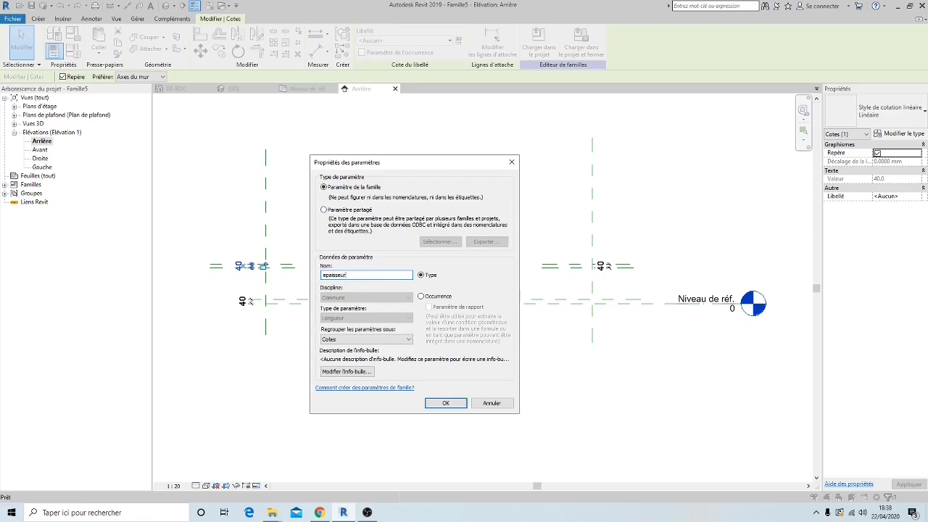
type("aile")
left_click(445, 403)
left_click(368, 245)
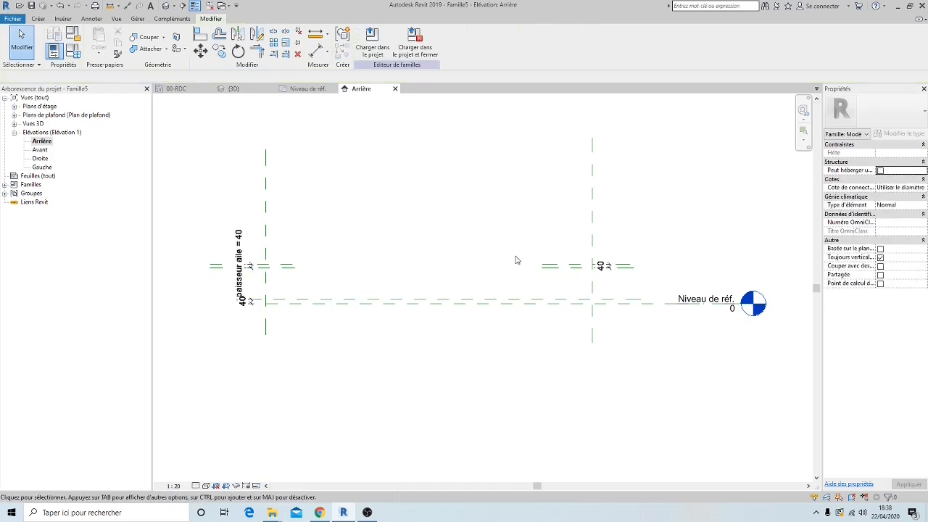
Step: Assign the "epaisseur aile" parameter to the right short-plane dimension and to the dimension between the long plane and the reference level
left_click_drag(568, 243, 623, 288)
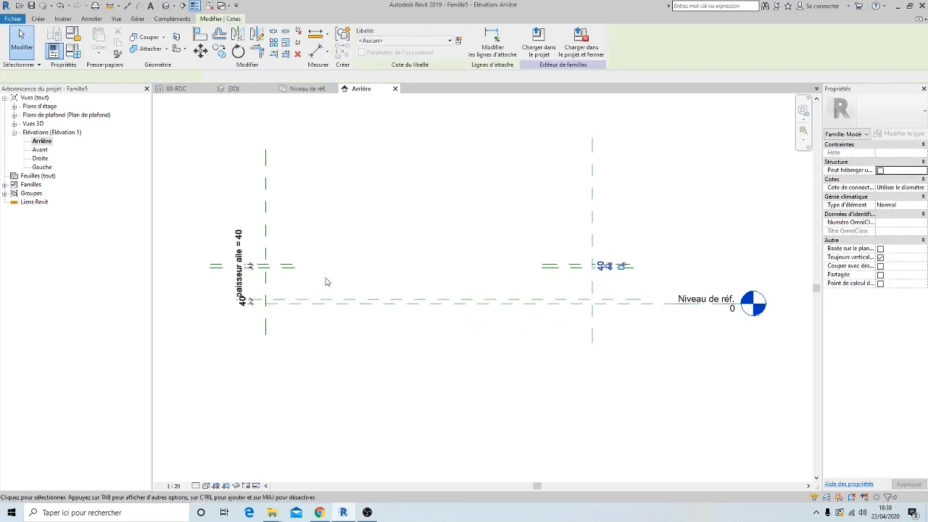
left_click(315, 300)
left_click(250, 304, "ctrl")
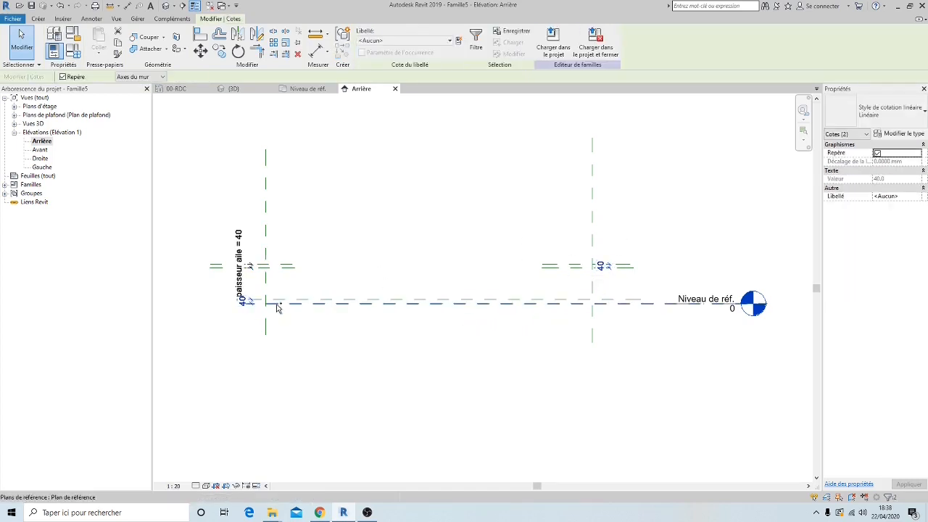
left_click(435, 41)
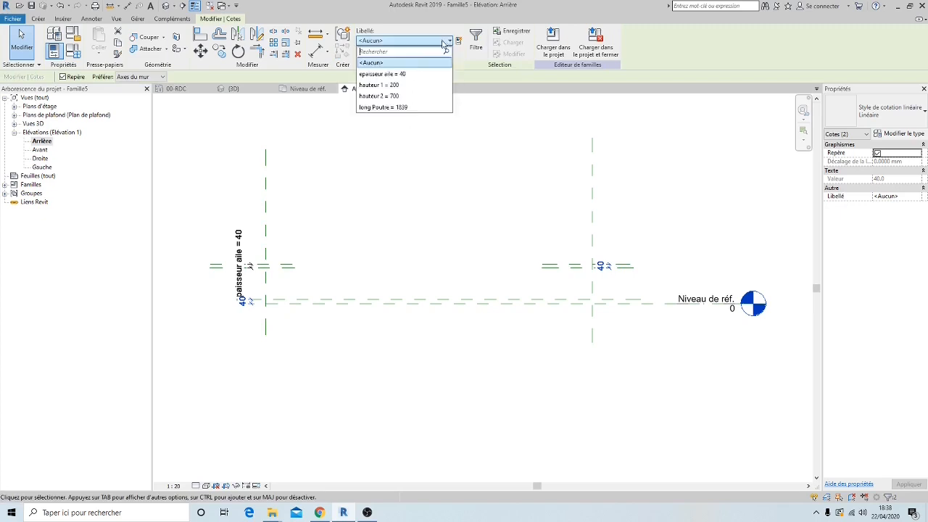
left_click(411, 77)
left_click(417, 246)
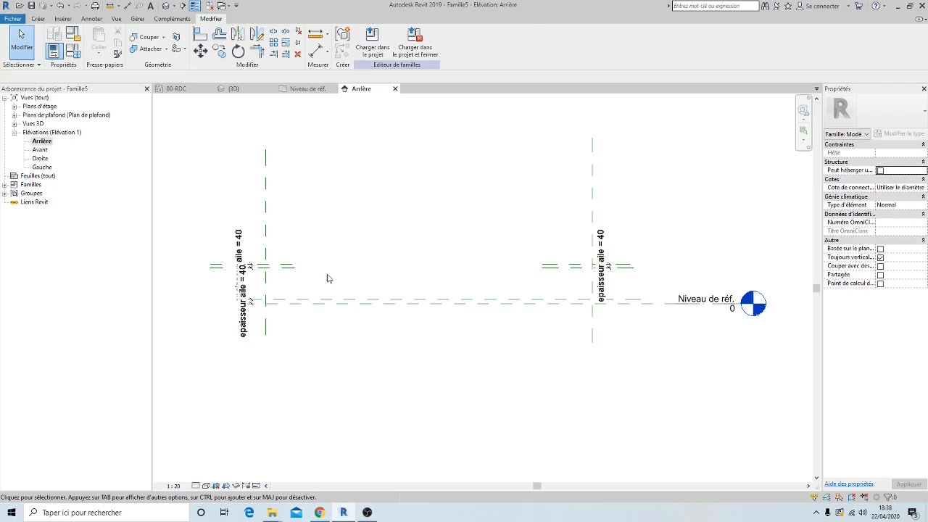
Step: Move the text of the lower left "epaisseur aile" dimension down, clear of the label above it
scroll(268, 301, "up", 1)
scroll(266, 301, "up", 1)
left_click(233, 323)
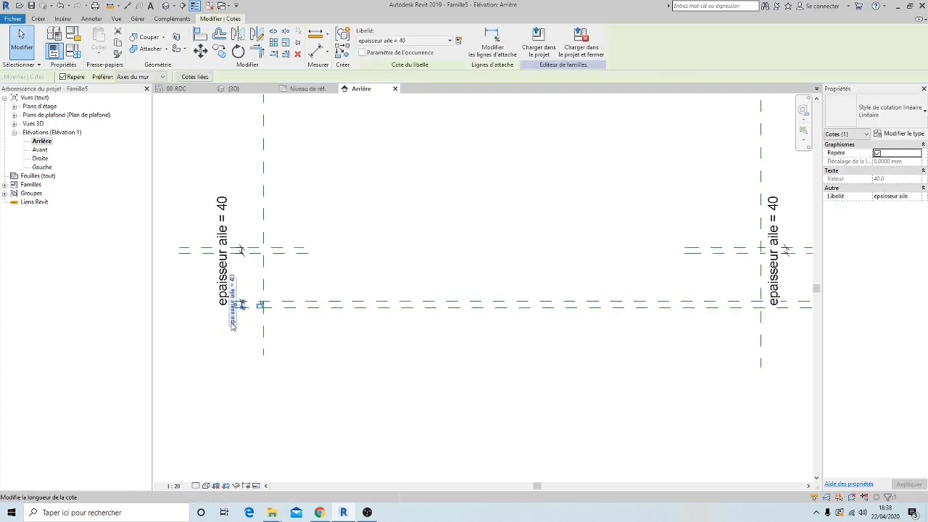
key("Escape")
scroll(234, 326, "down", 1)
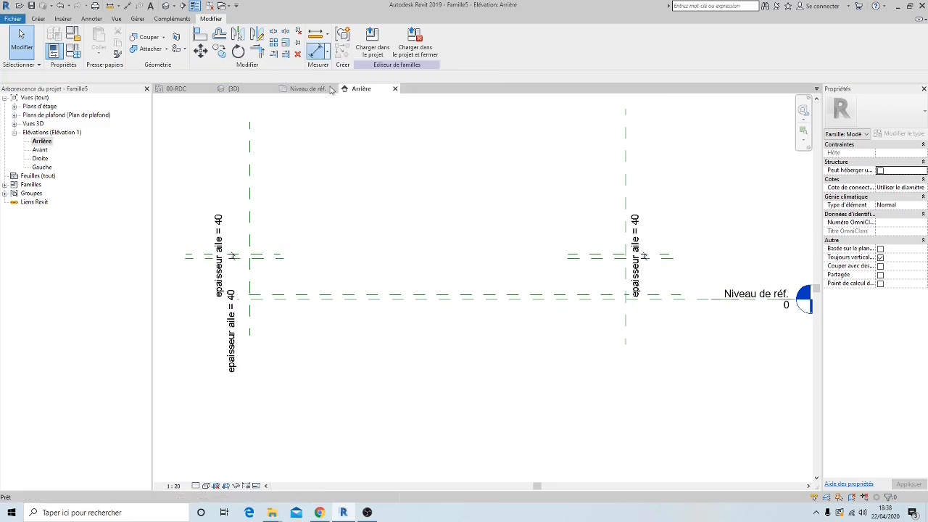
Step: Add a horizontal aligned dimension between the two vertical reference planes, placed above the short planes
left_click(316, 50)
middle_click_drag(384, 200, 358, 263)
left_click(224, 214)
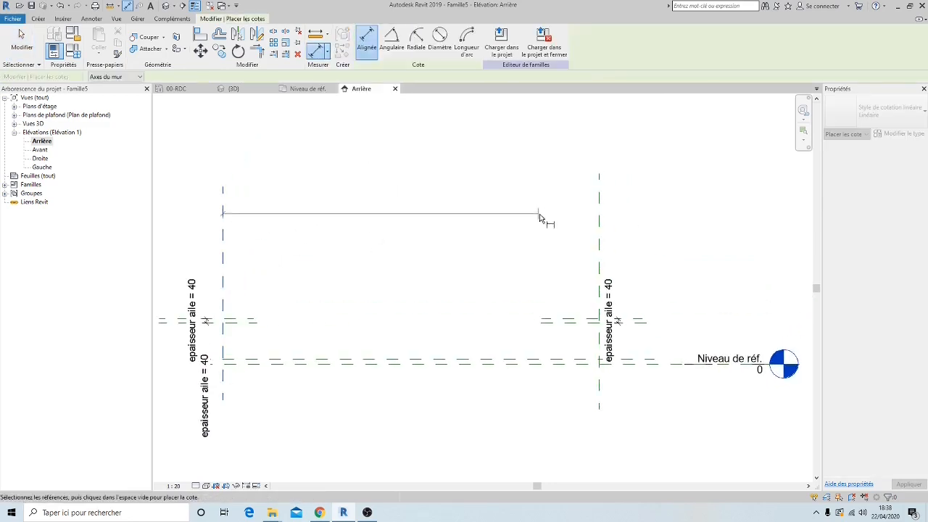
left_click(599, 231)
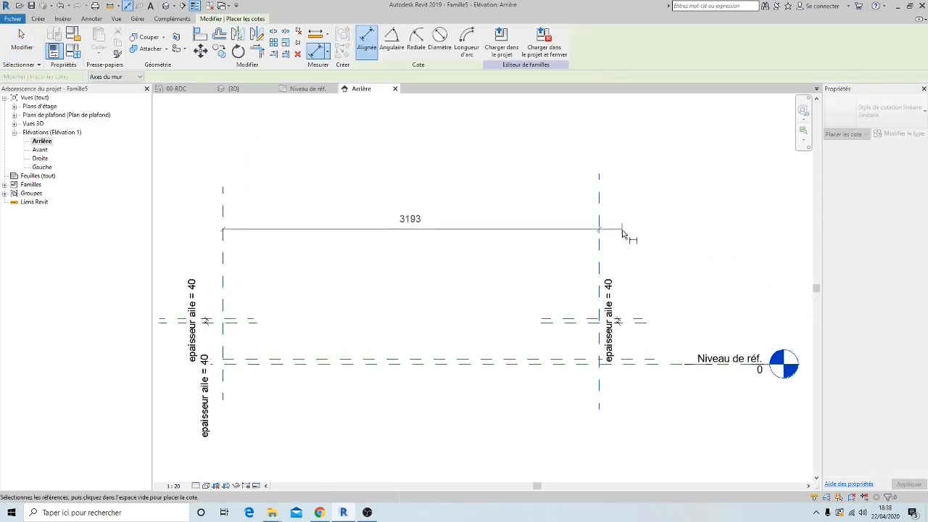
left_click(641, 280)
middle_click_drag(450, 286, 501, 250)
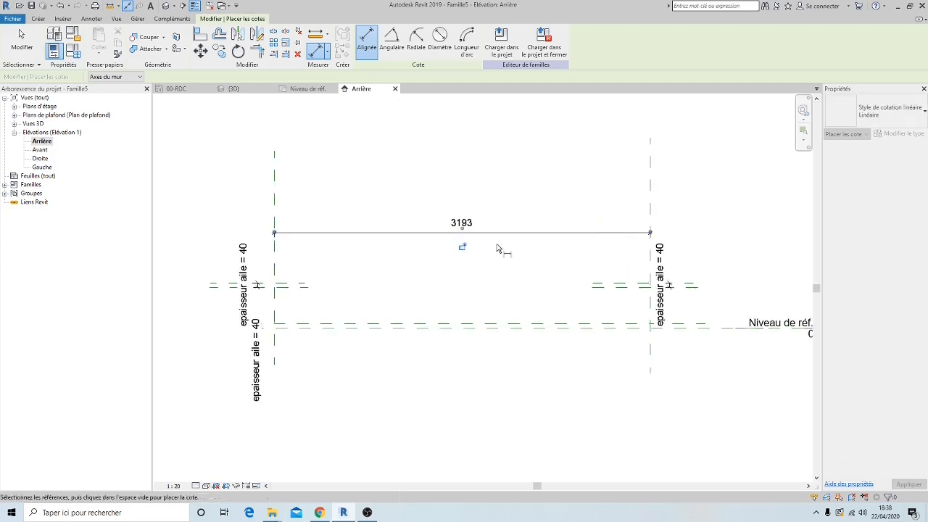
Step: Add vertical aligned dimensions from the reference level to the upper short plane at each end of the beam
left_click(282, 329)
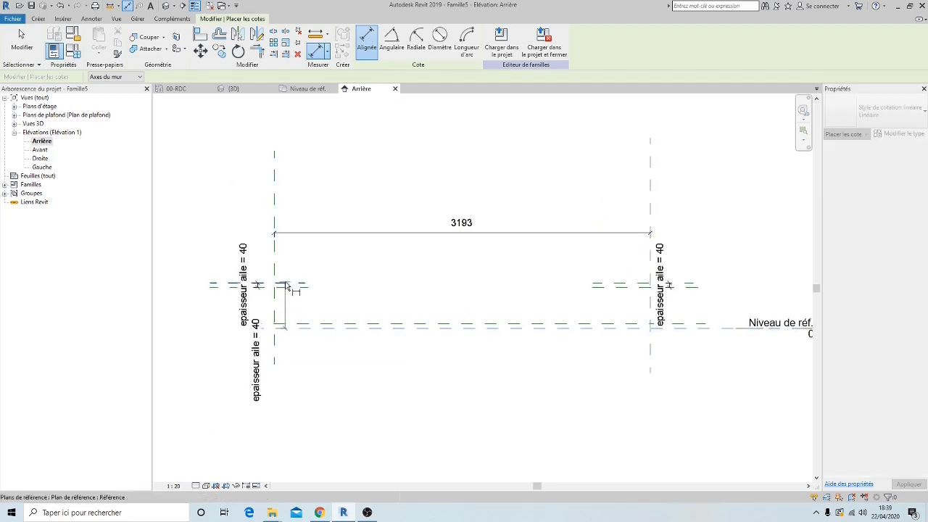
left_click(284, 285)
left_click(213, 304)
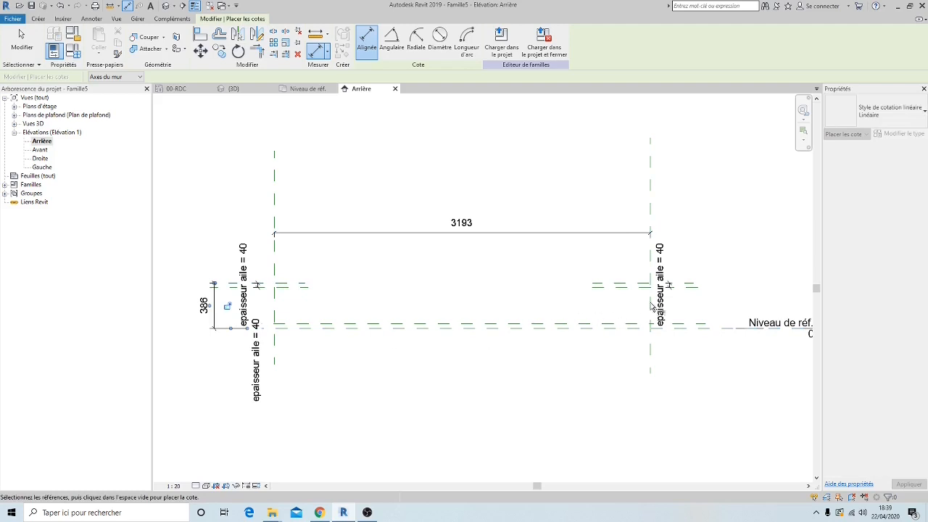
left_click(687, 285)
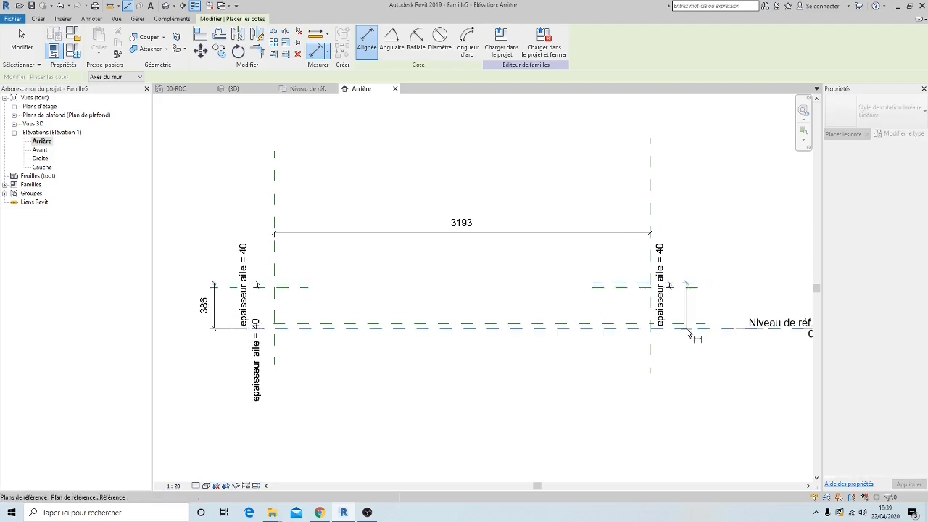
left_click(633, 330)
left_click(686, 342)
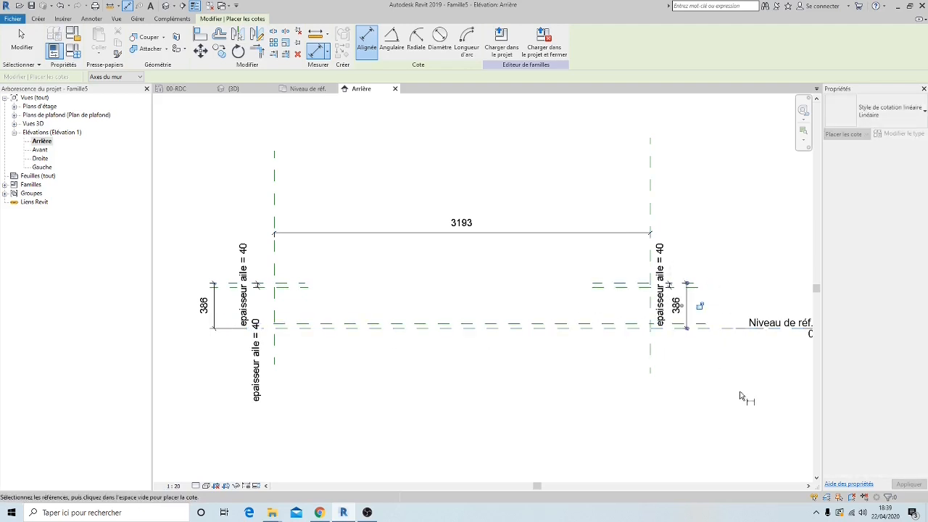
key("Escape")
key("Escape")
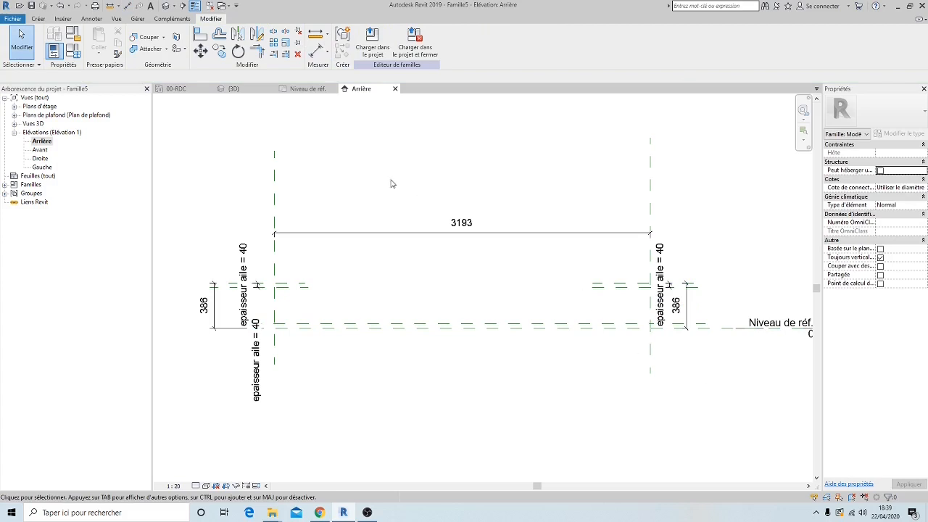
Step: Label the left overall height dimension with the existing "hauteur 1" parameter
left_click(208, 300)
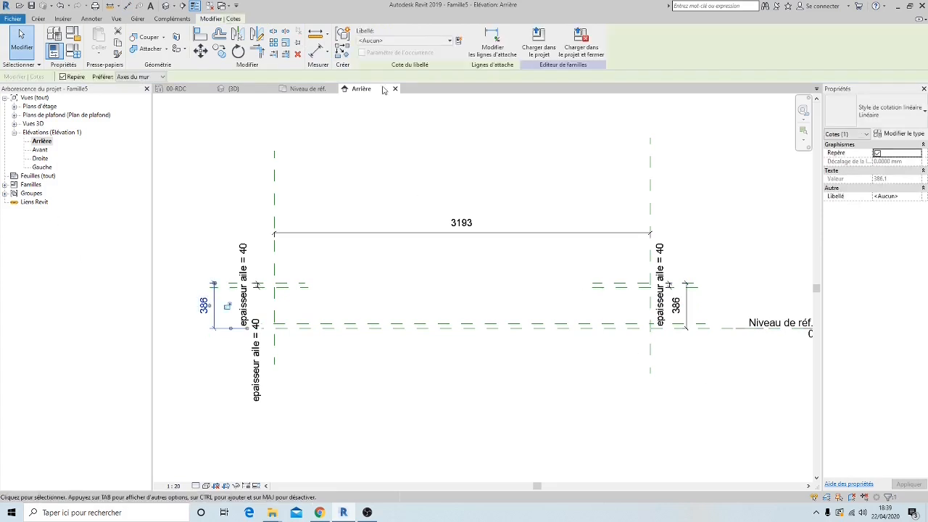
left_click(399, 40)
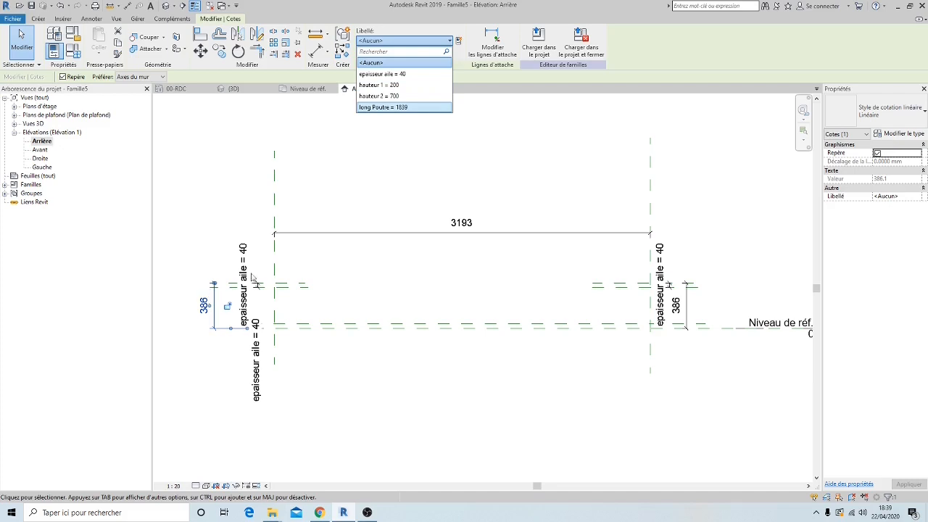
left_click(388, 85)
left_click(485, 286)
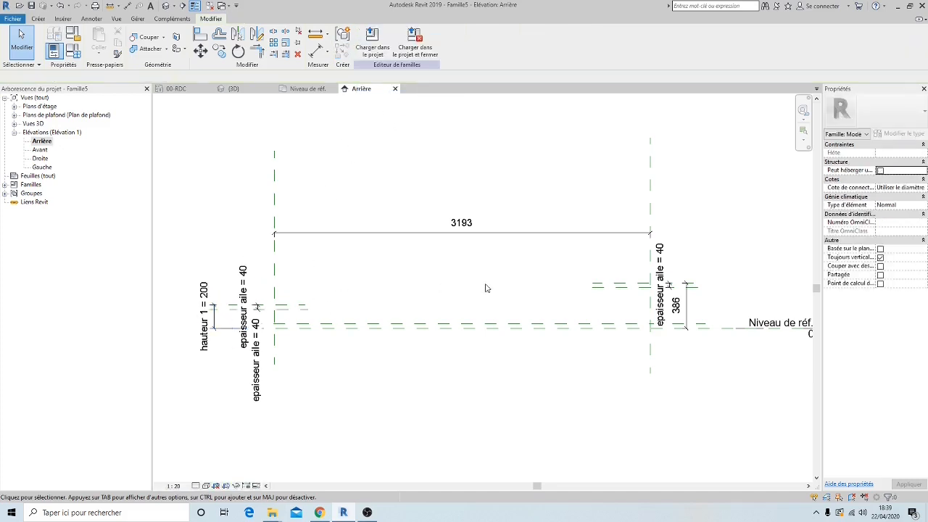
Step: Label the right overall height dimension with the existing "hauteur 2" parameter
left_click(686, 309)
left_click(439, 41)
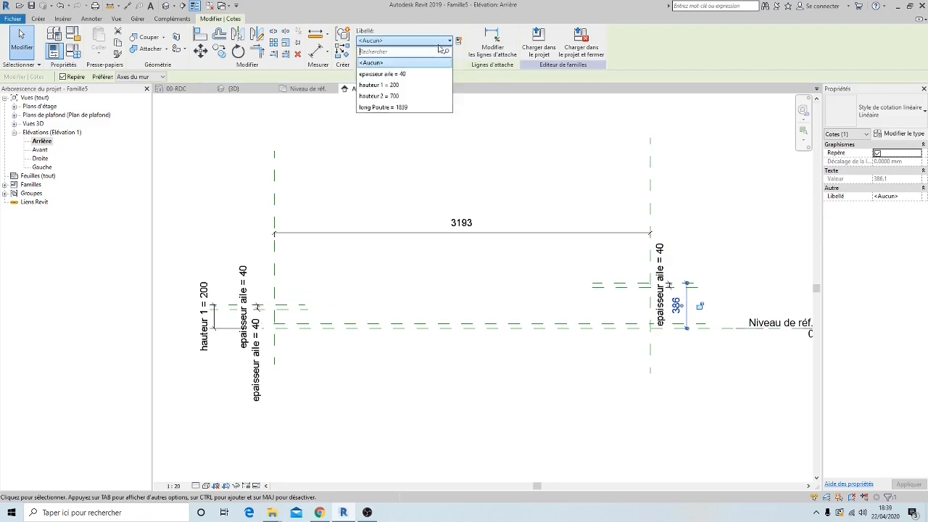
left_click(378, 96)
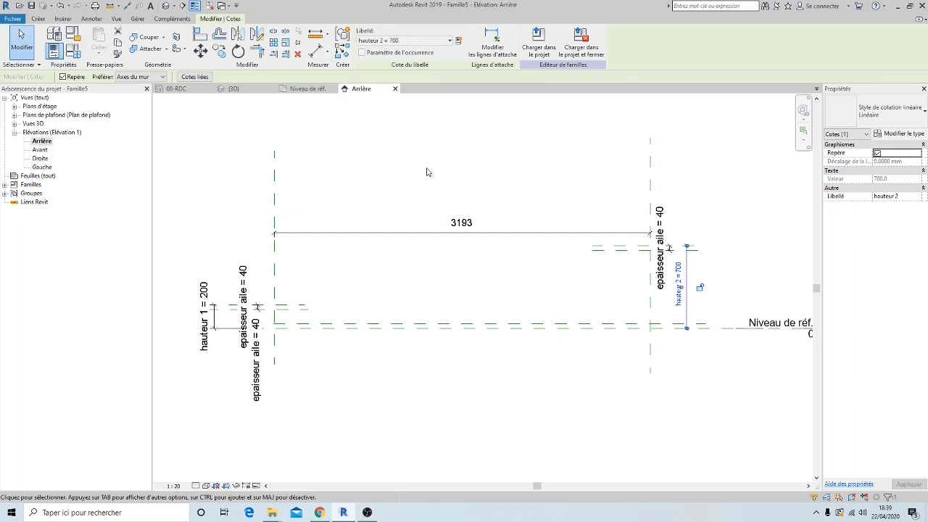
left_click(428, 172)
scroll(439, 319, "down", 1)
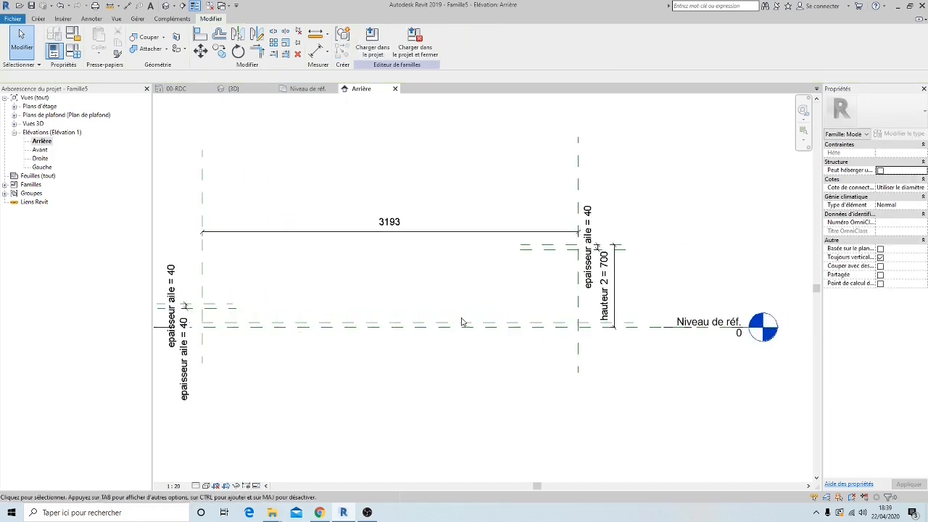
scroll(488, 302, "up", 1)
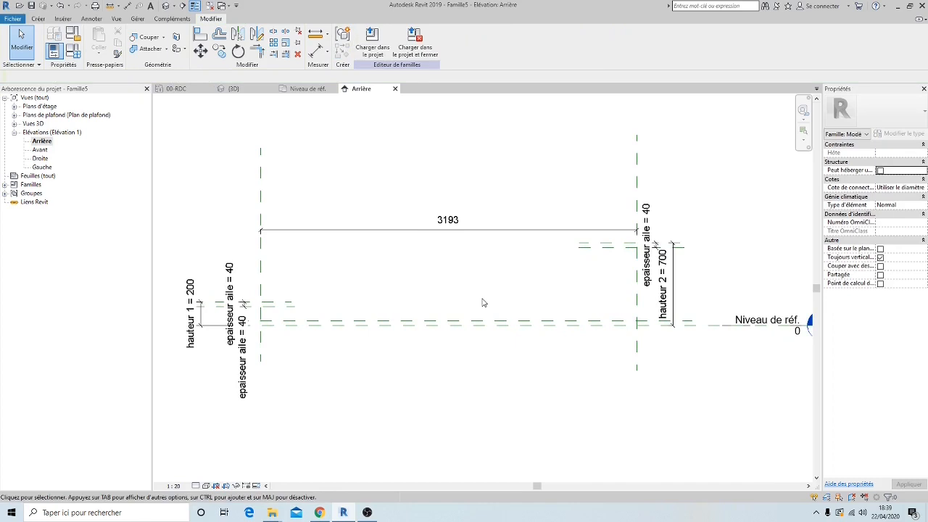
scroll(326, 267, "down", 2)
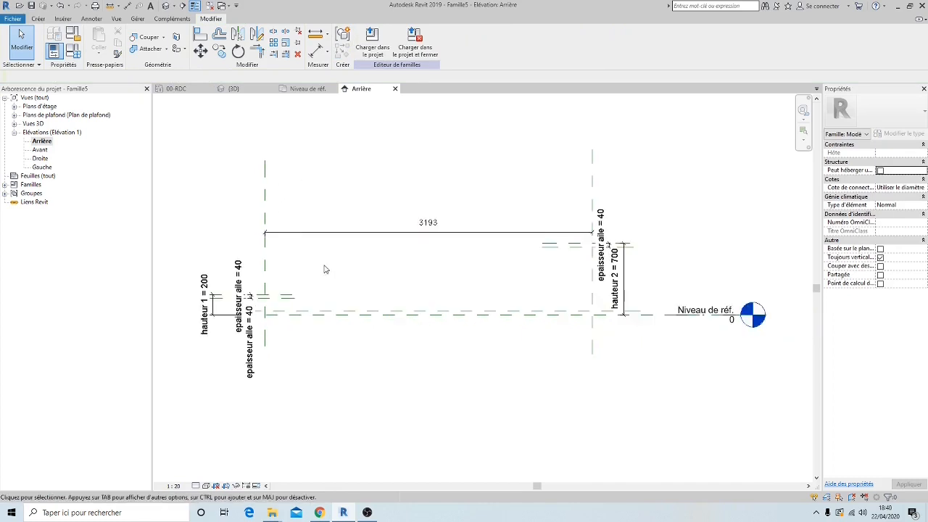
Step: Label the horizontal dimension between the two vertical reference planes with the existing "long Poutre" parameter
left_click(354, 228)
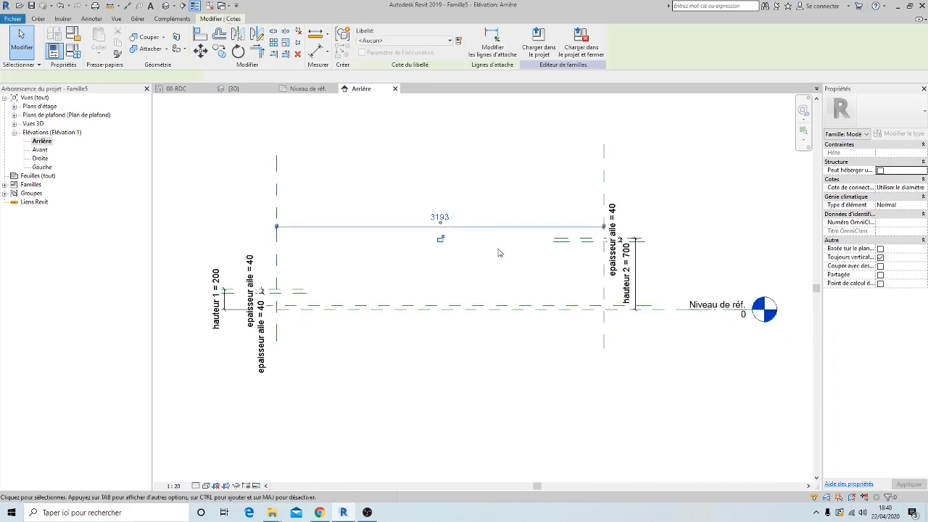
left_click(450, 42)
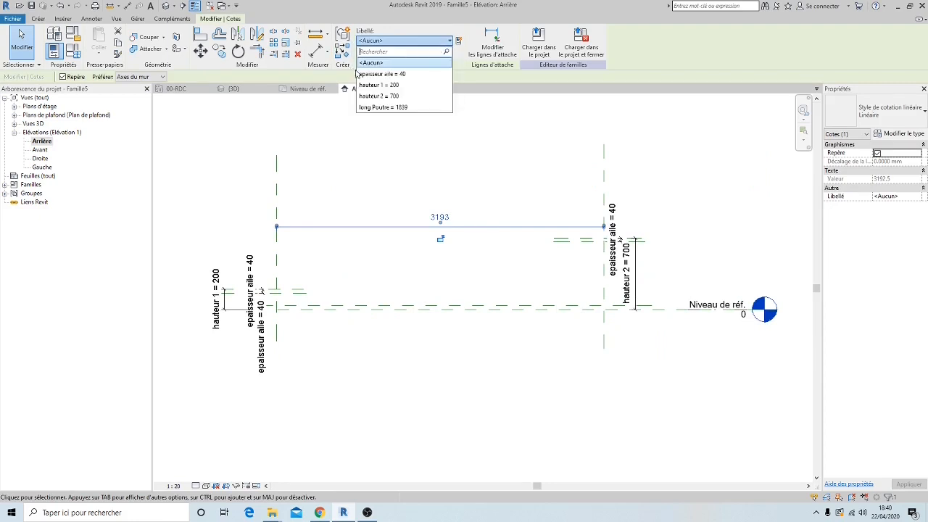
left_click(392, 109)
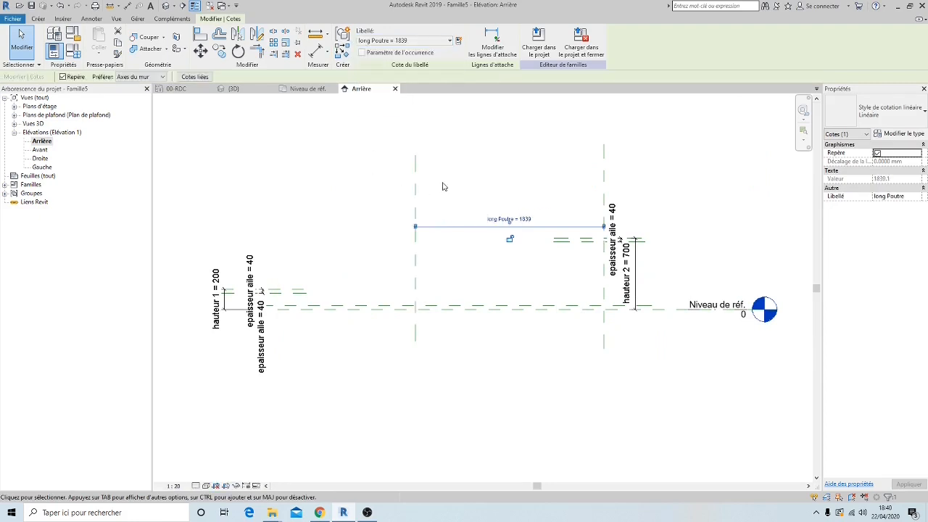
left_click(352, 283)
scroll(466, 227, "up", 3)
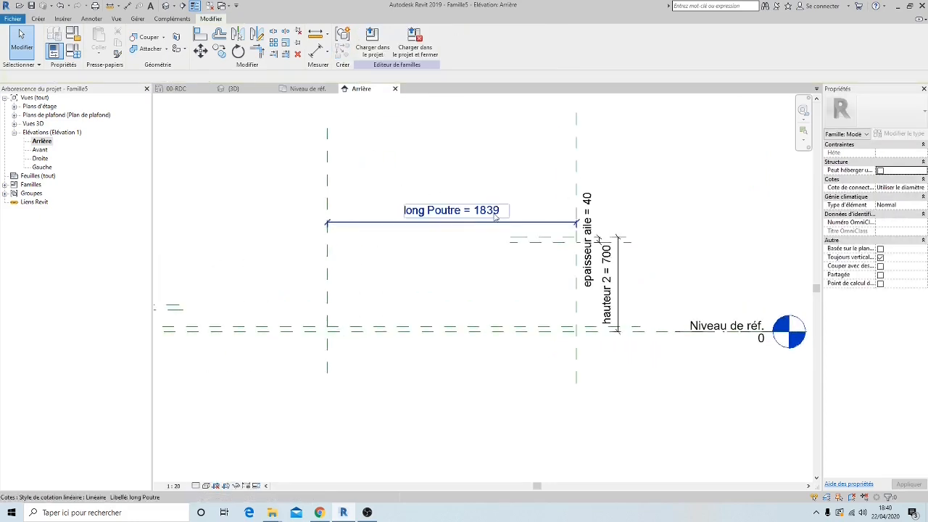
Step: Set the "long Poutre" dimension between the two vertical reference planes to 5000
left_click(496, 216)
left_click(472, 219)
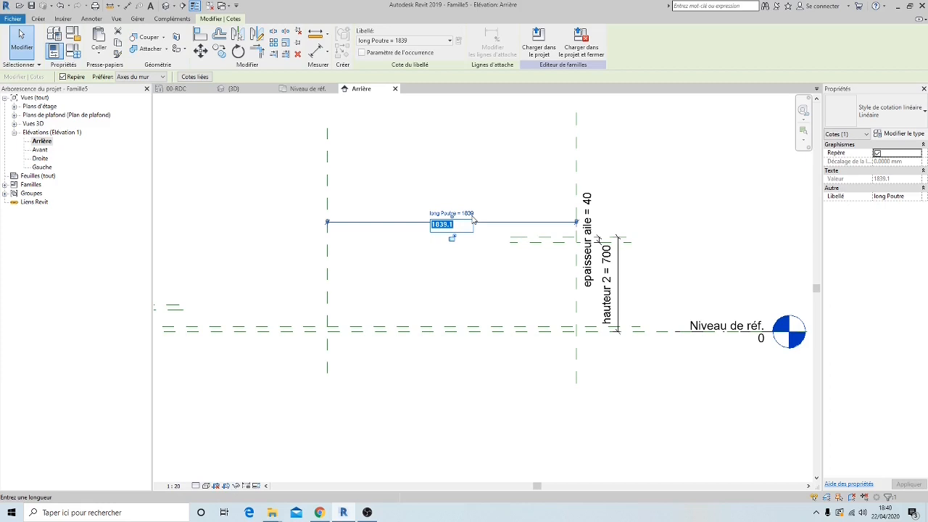
type("5000")
key("Return")
left_click(415, 174)
scroll(356, 288, "down", 3)
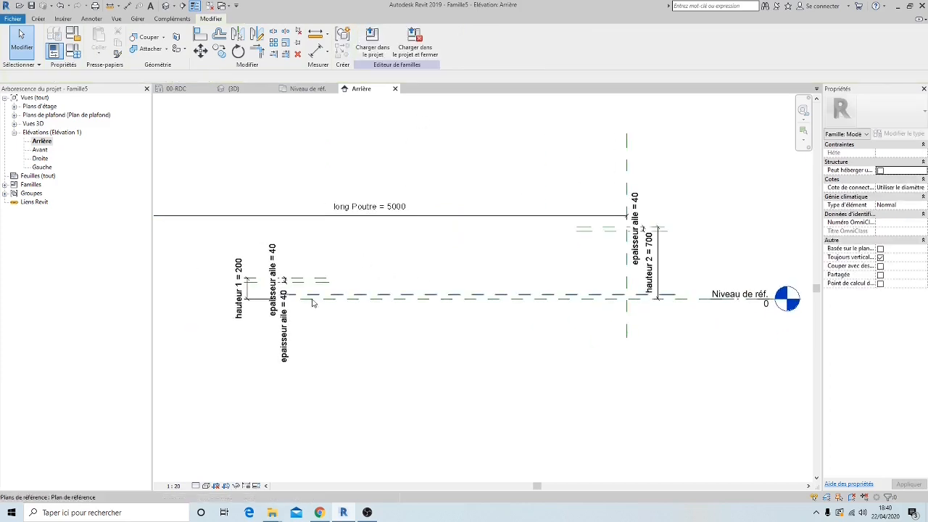
Step: Set the "long Poutre" dimension between the two vertical reference planes to 3000
left_click(375, 229)
left_click(375, 229)
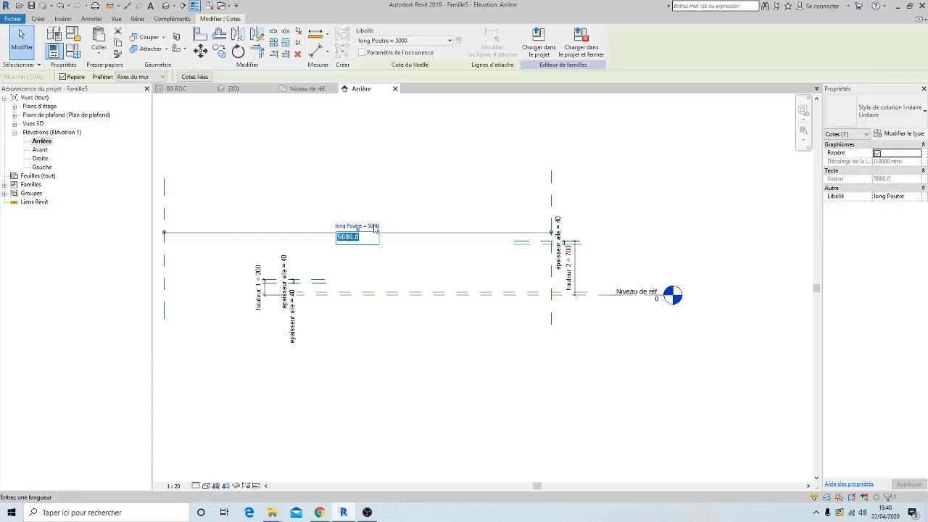
type("300")
key("Return")
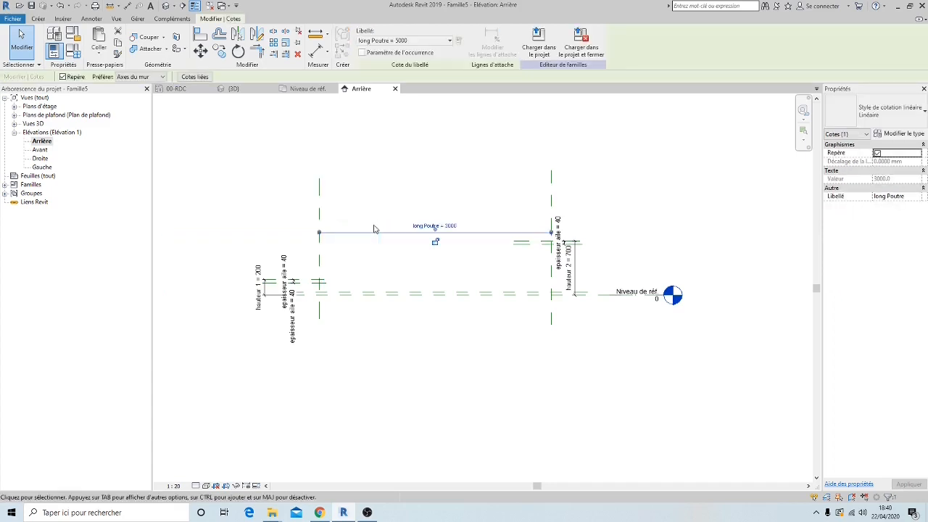
left_click(383, 155)
scroll(422, 237, "down", 1)
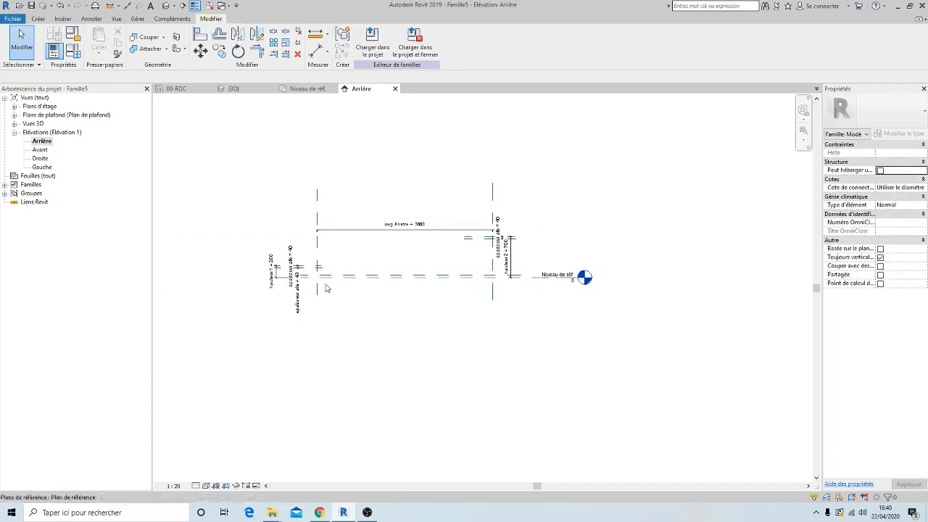
scroll(398, 246, "up", 2)
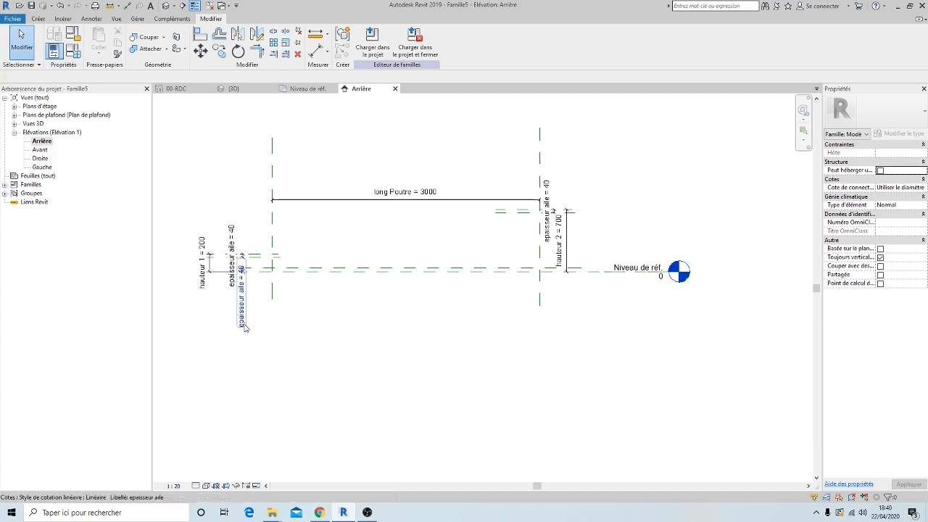
Step: Open the family types and review the properties of the "hauteur 1" parameter without changing them
left_click(202, 282)
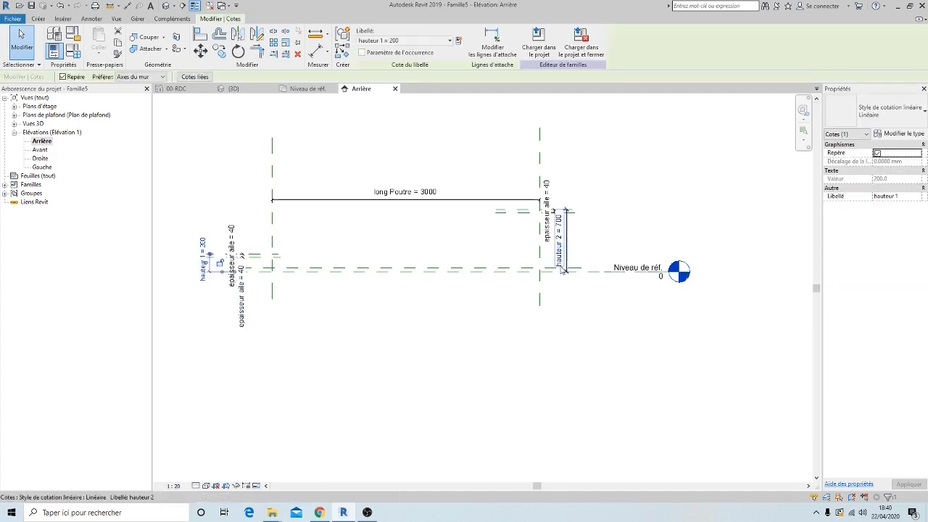
left_click(566, 239)
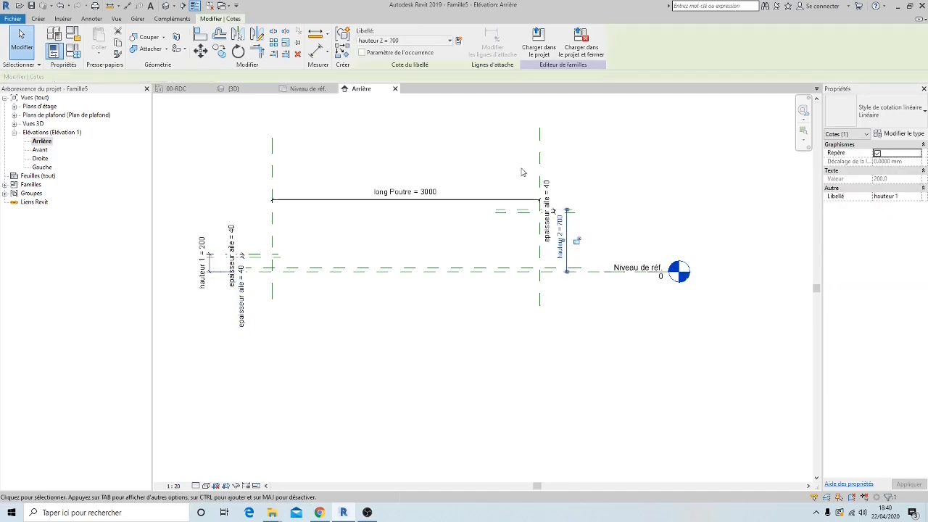
left_click(73, 51)
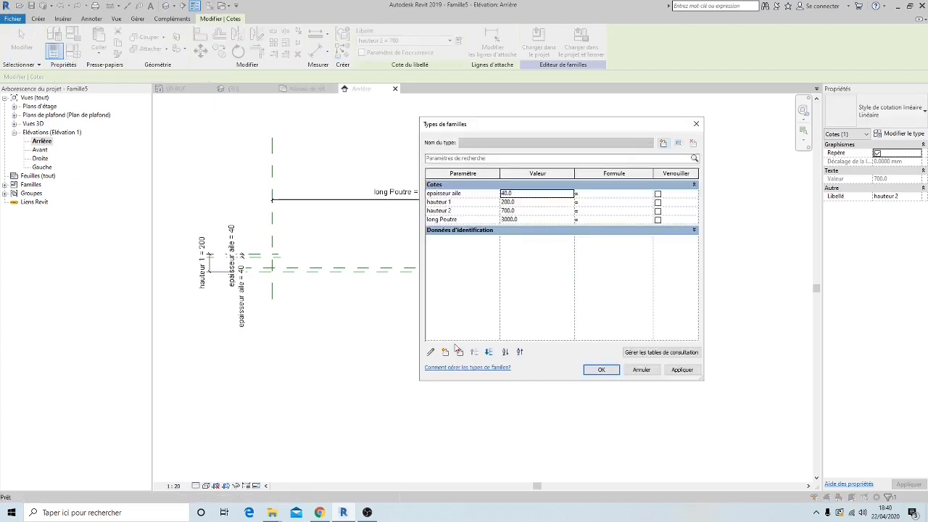
left_click(444, 202)
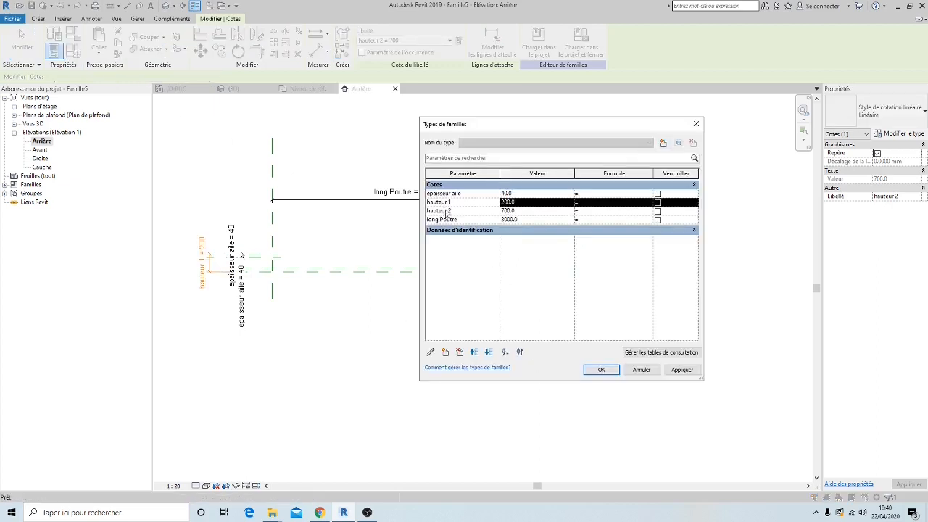
left_click(432, 352)
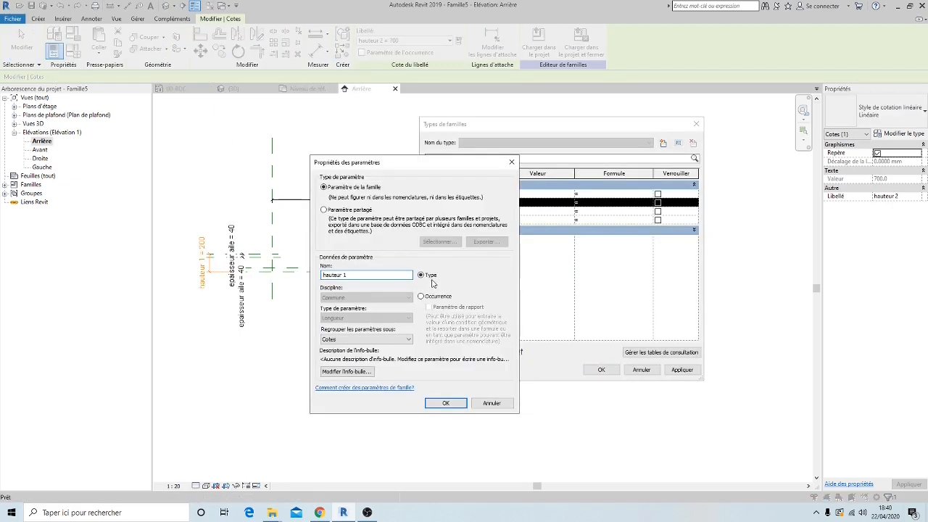
left_click(445, 402)
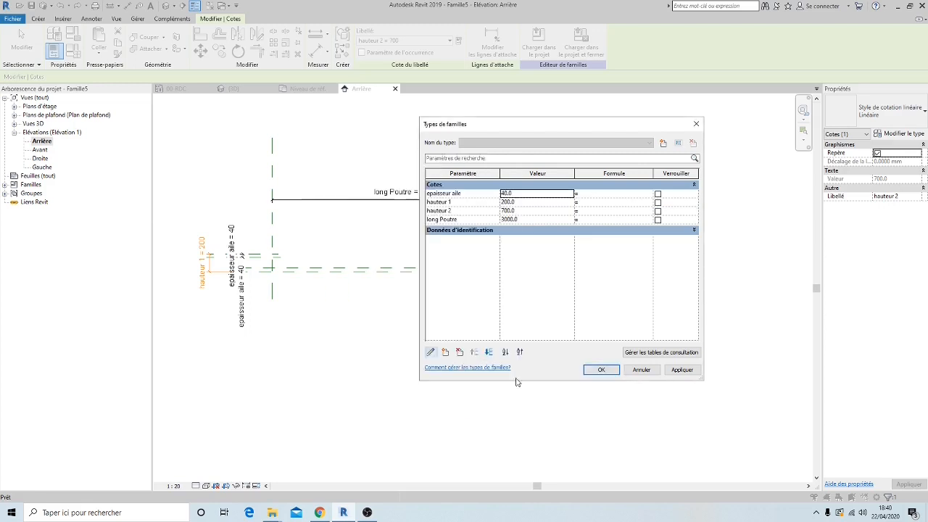
Step: Change the "long Poutre" parameter to an instance parameter (Occurrence) and close the family types
left_click(448, 220)
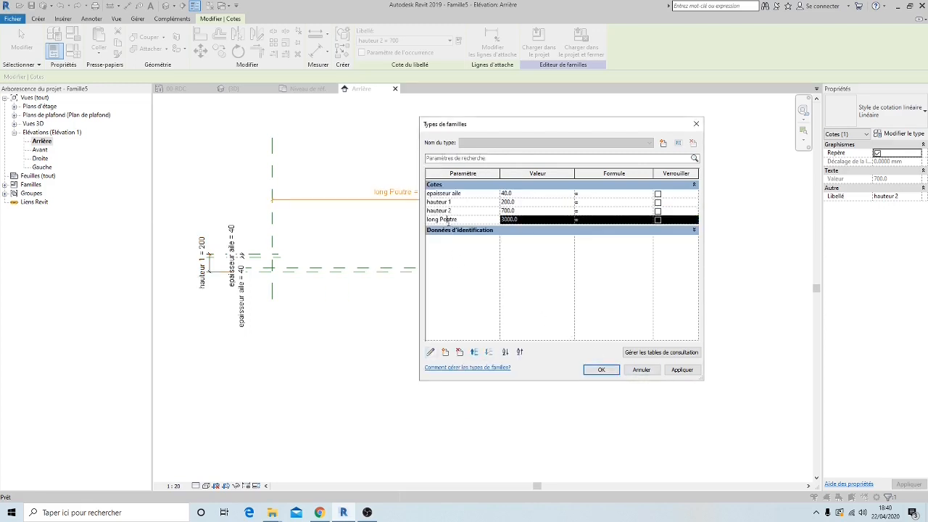
left_click(431, 351)
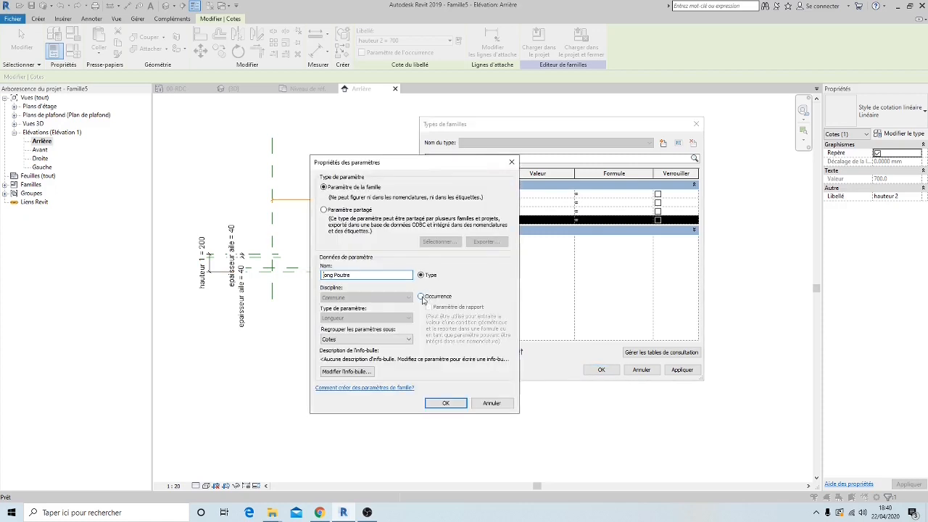
left_click(424, 298)
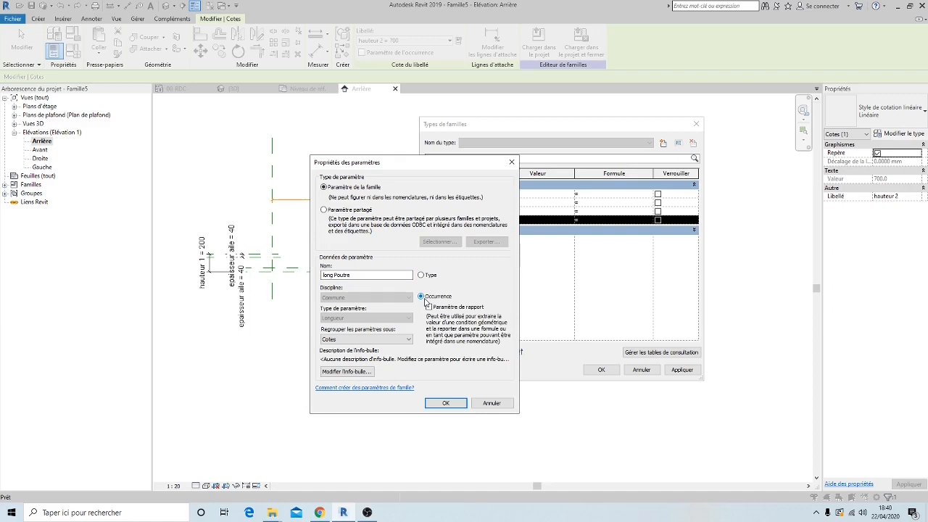
key("Return")
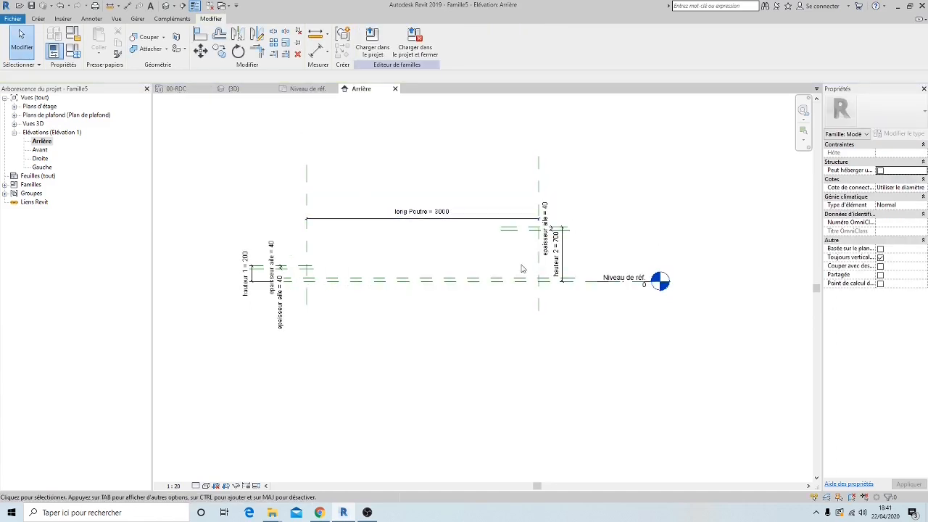
Step: Open the Droite elevation view of the family
middle_click_drag(469, 330, 390, 319)
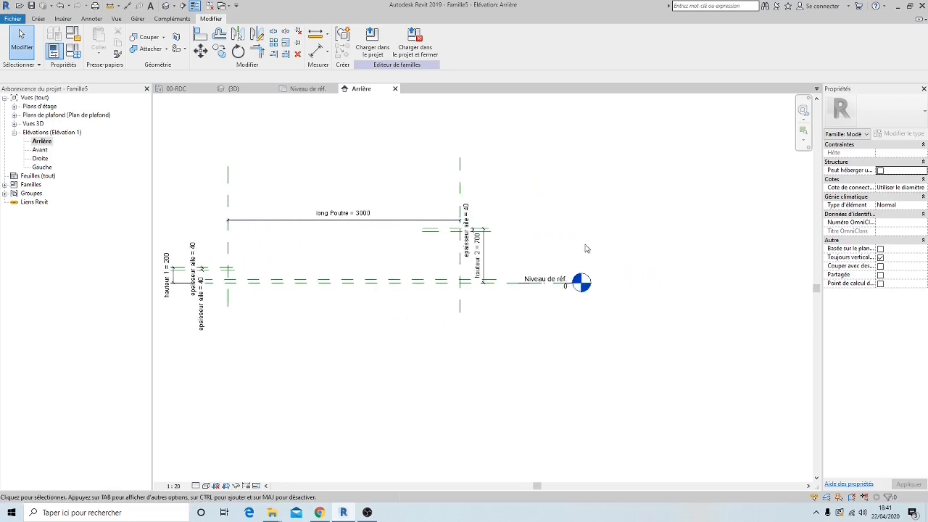
middle_click_drag(273, 339, 320, 320)
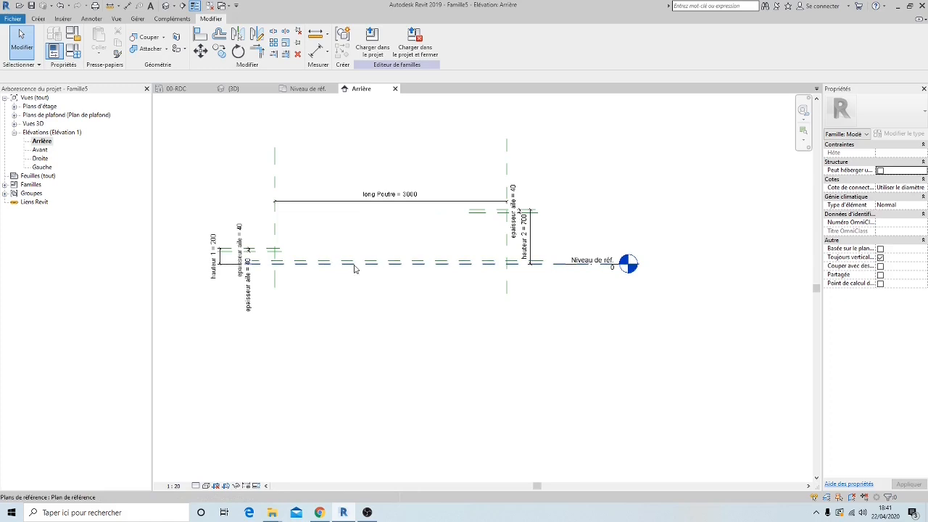
left_click(41, 159)
left_click(45, 158)
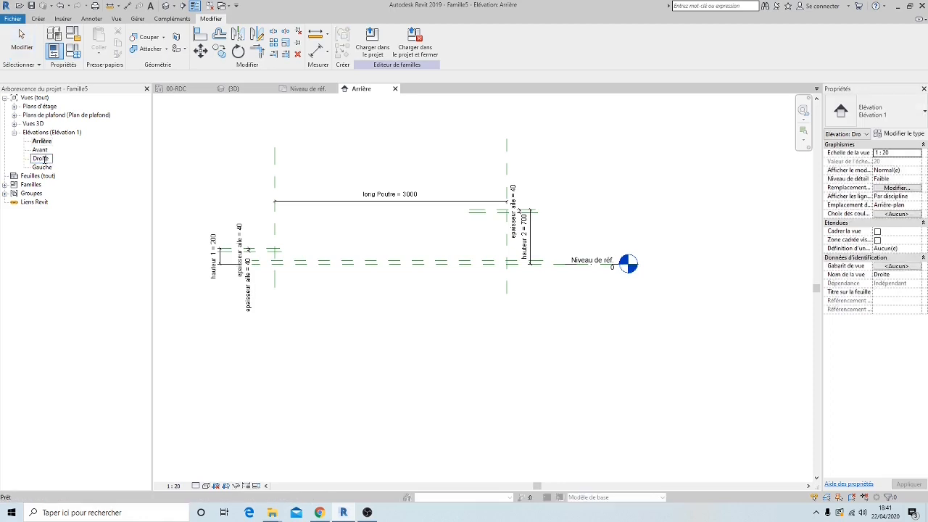
double_click(40, 159)
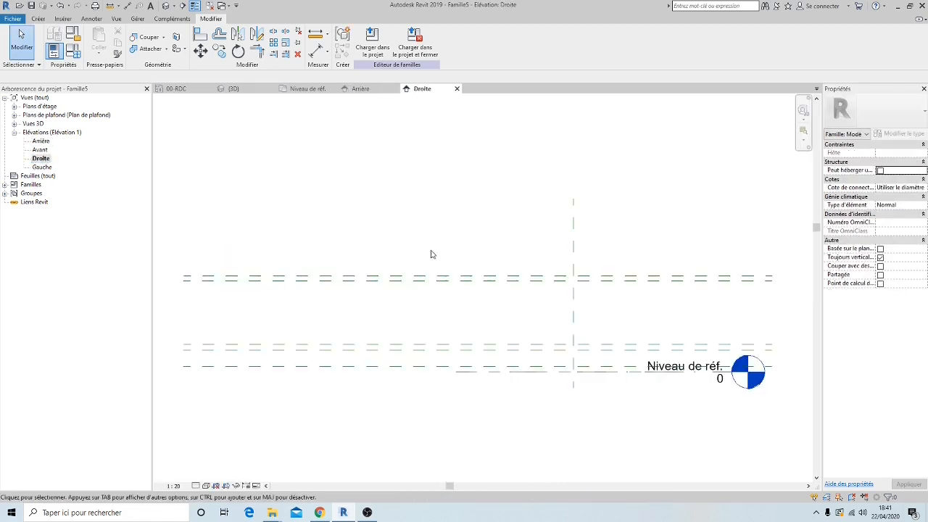
Step: Draw two vertical reference planes, one on each side of the central plane, about 132 mm and 140 mm from it
middle_click_drag(504, 304, 433, 281)
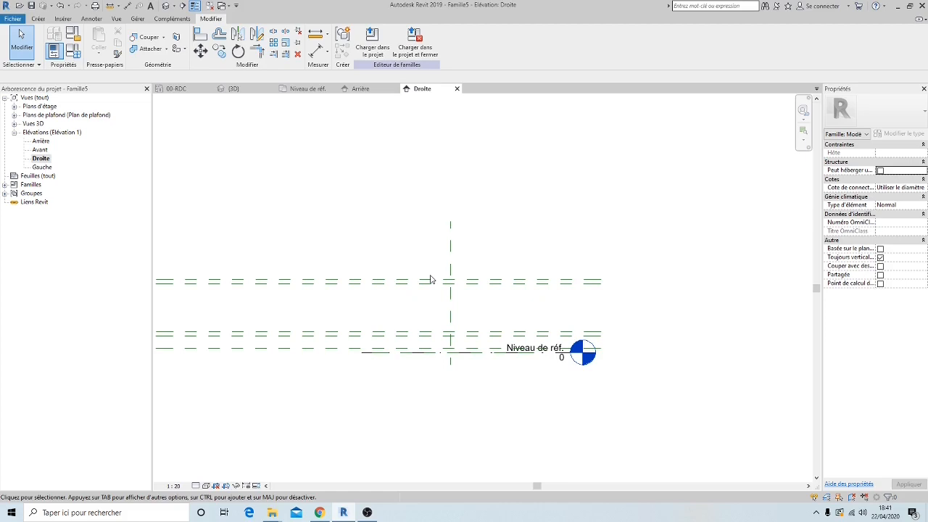
middle_click_drag(469, 338, 430, 311)
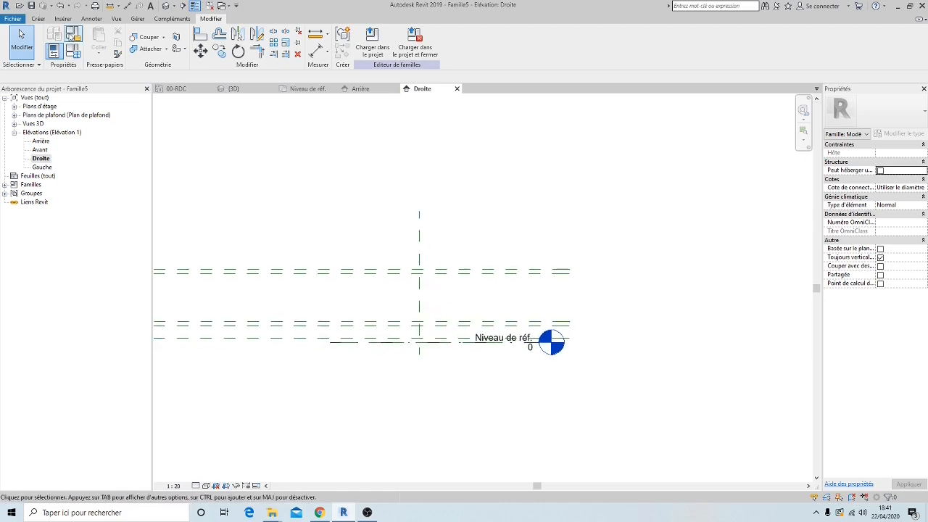
left_click(43, 20)
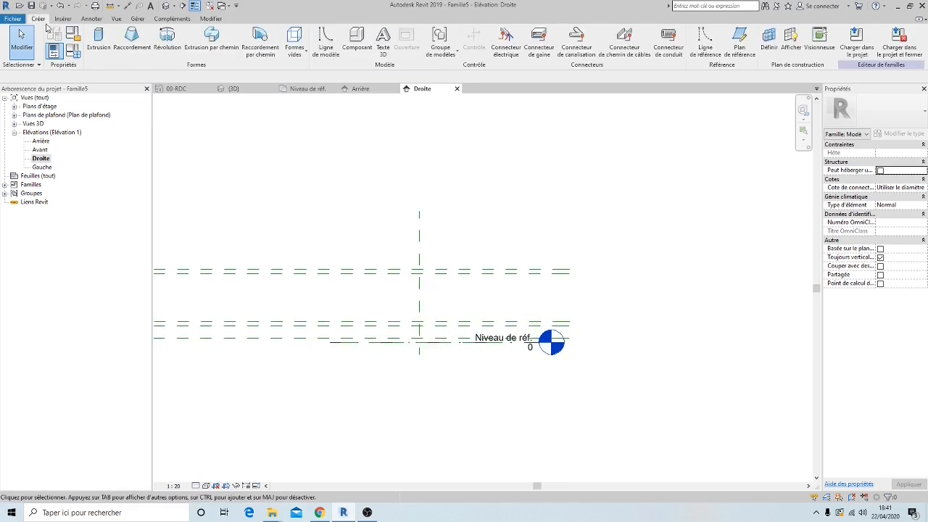
left_click(739, 48)
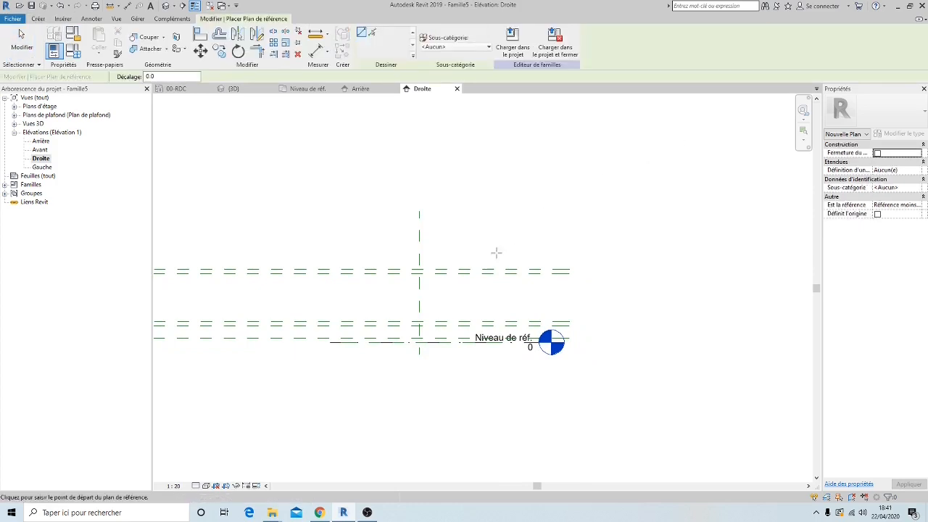
scroll(355, 276, "up", 2)
left_click(351, 221)
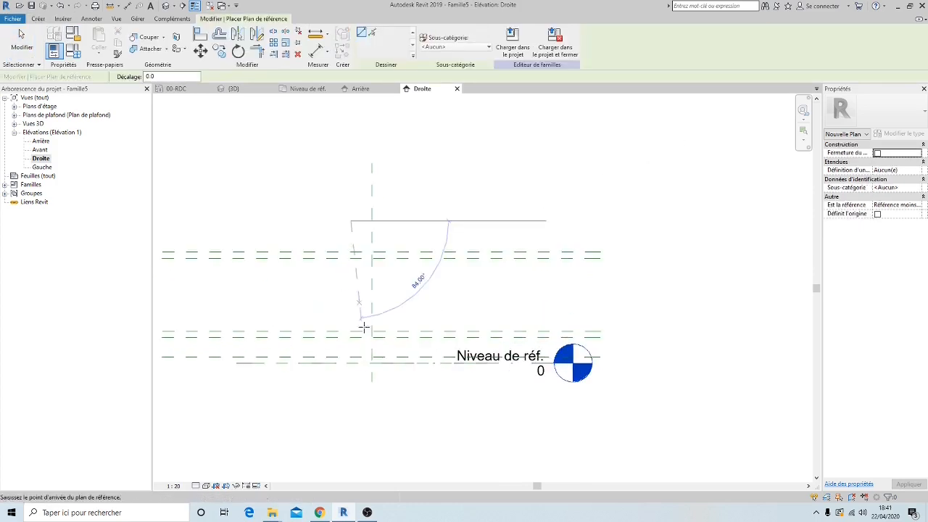
left_click(351, 390)
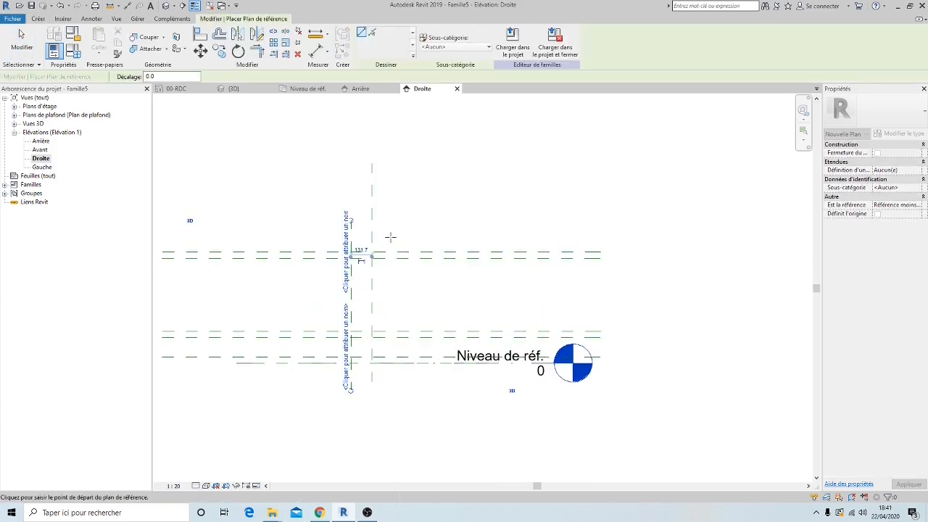
left_click(393, 221)
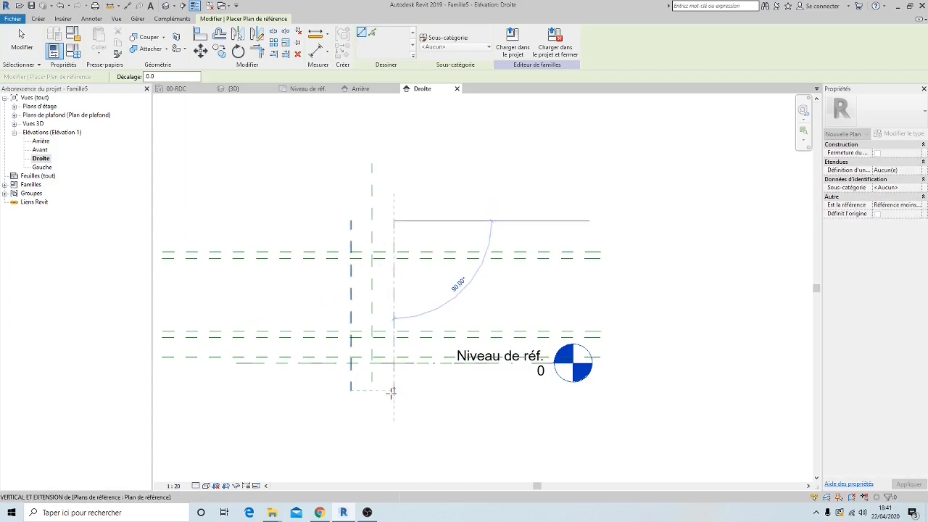
left_click(392, 391)
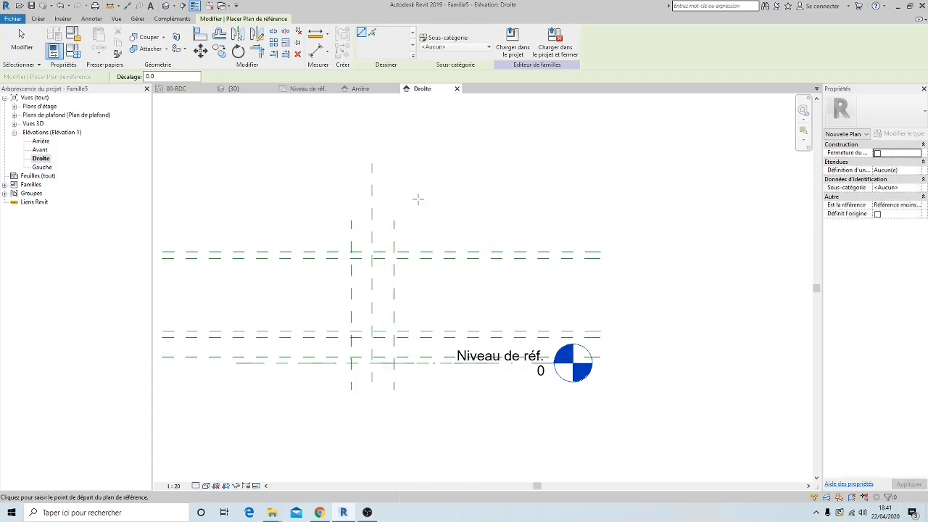
left_click(377, 187)
key("Escape")
Step: Add a continuous aligned dimension across the three vertical planes and apply the equality constraint (EQ) to its segments
left_click(316, 50)
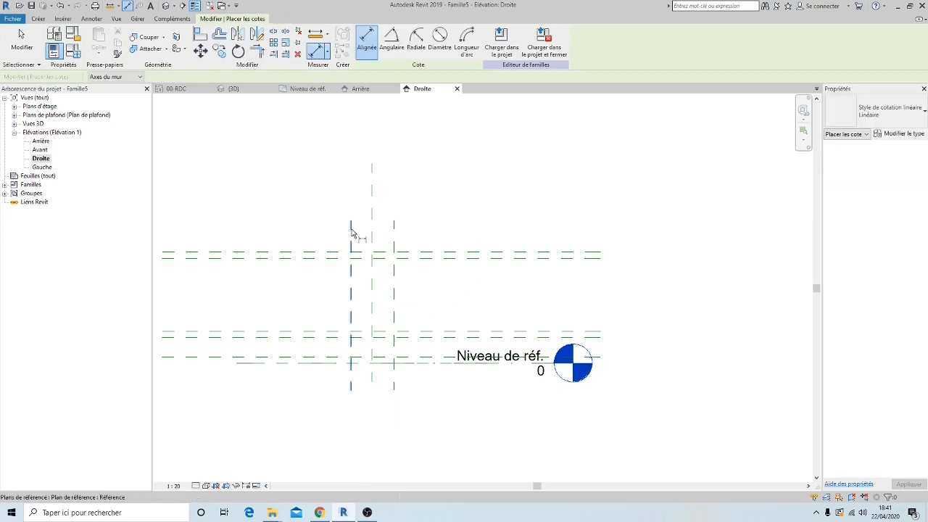
left_click(372, 231)
left_click(394, 232)
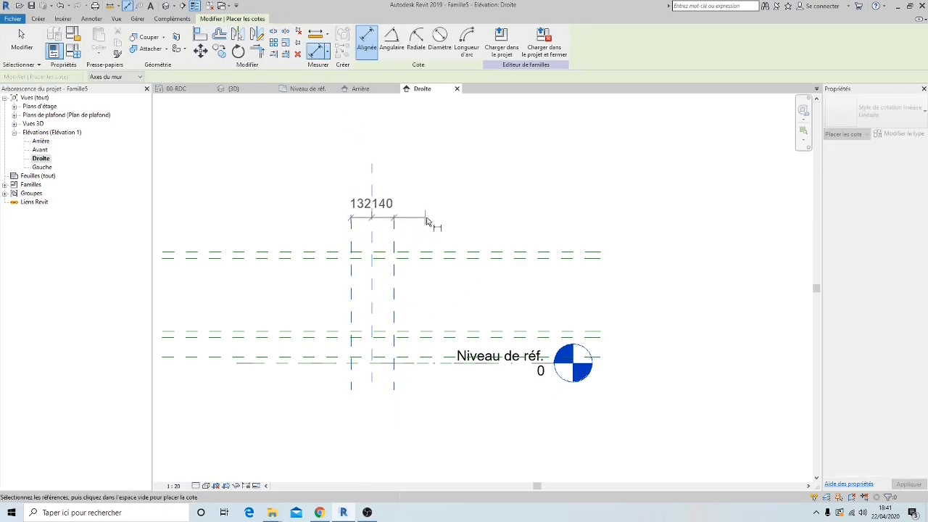
left_click(439, 220)
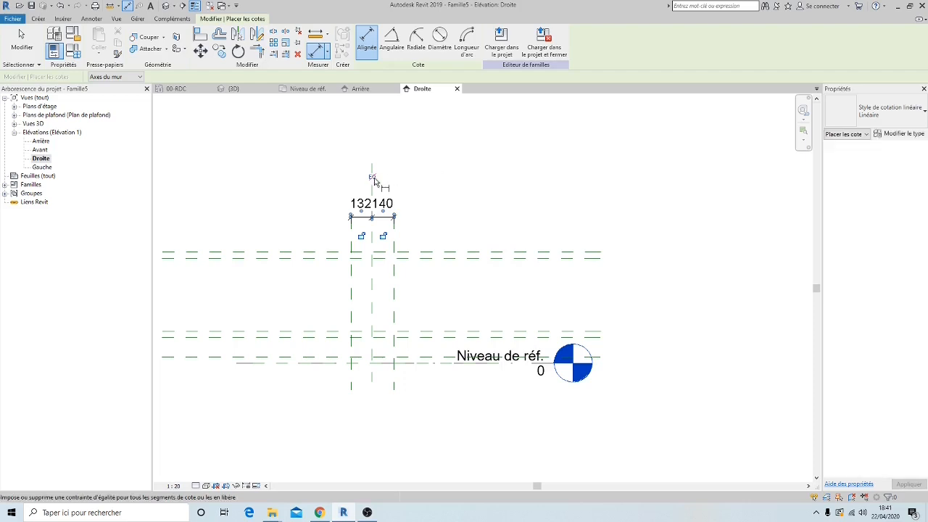
left_click(372, 177)
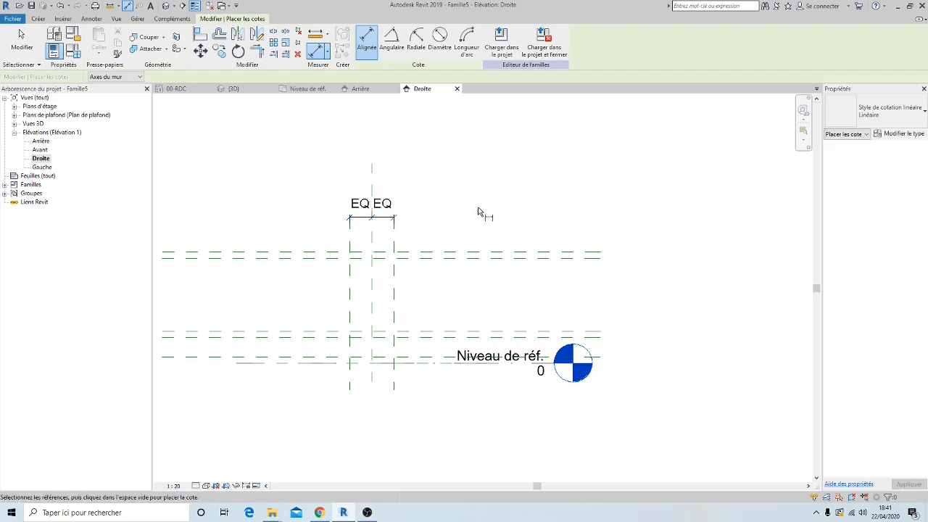
Step: Add an overall aligned dimension between the two outer vertical planes, placed above the EQ dimension
left_click(351, 250)
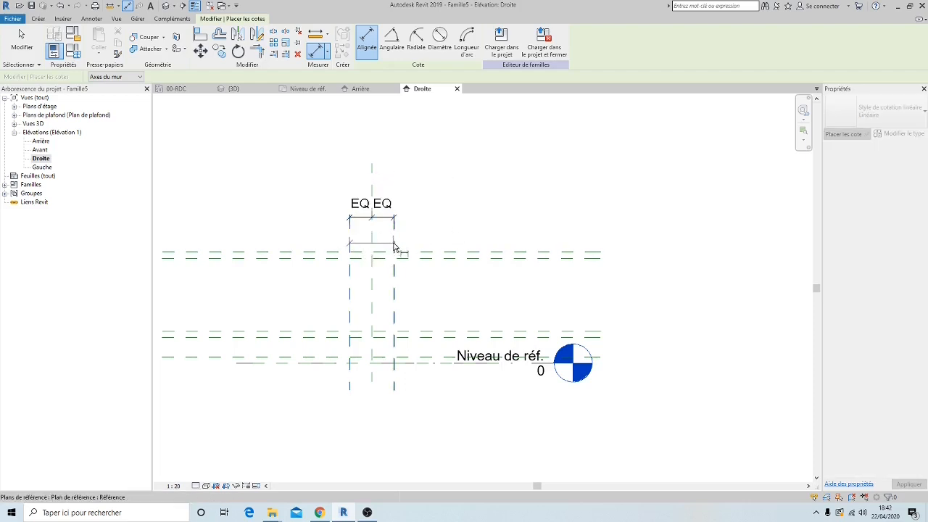
left_click(394, 239)
left_click(413, 194)
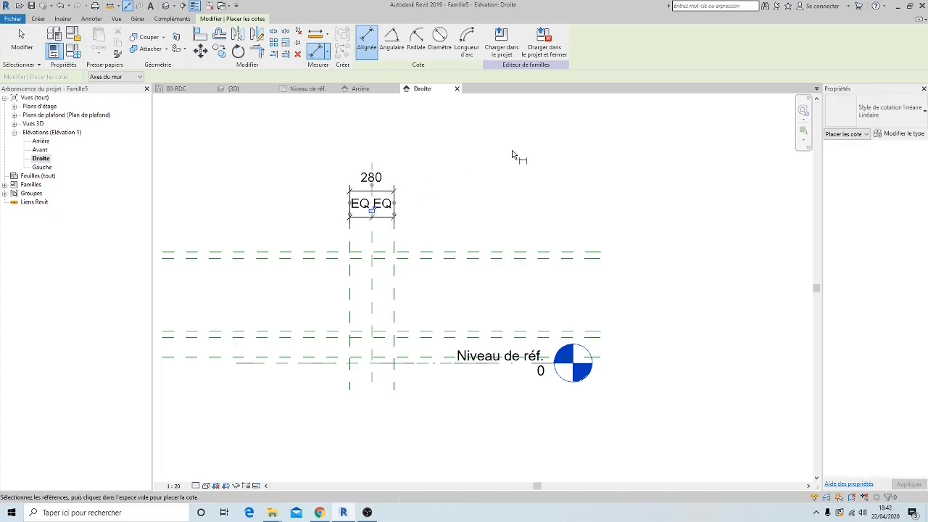
key("Escape")
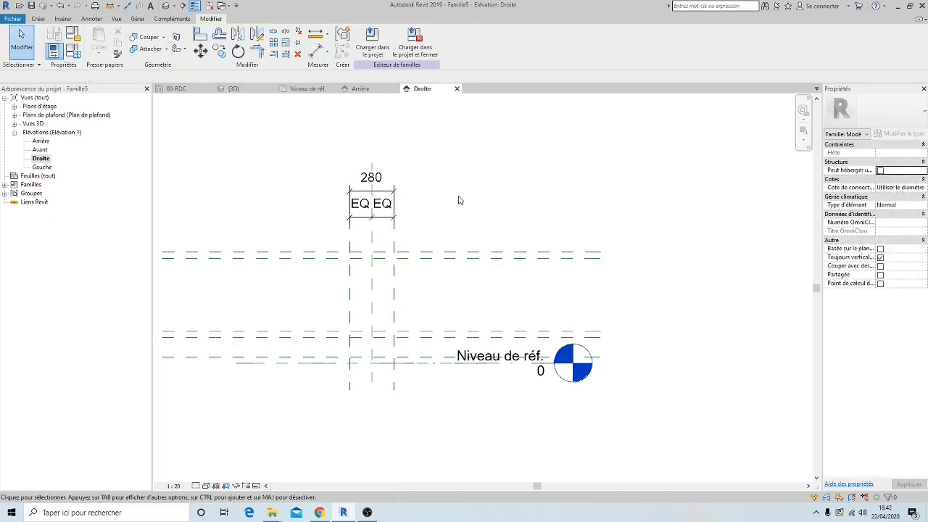
left_click(394, 207)
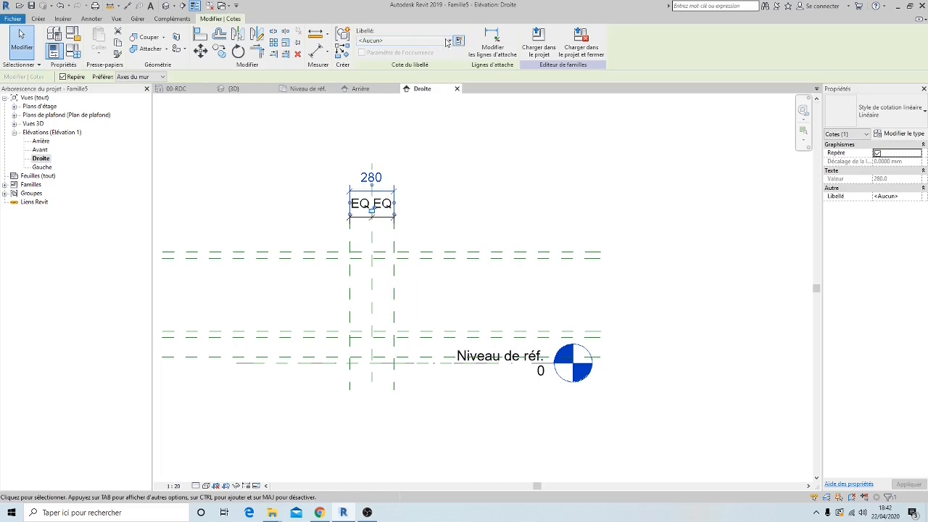
left_click(449, 40)
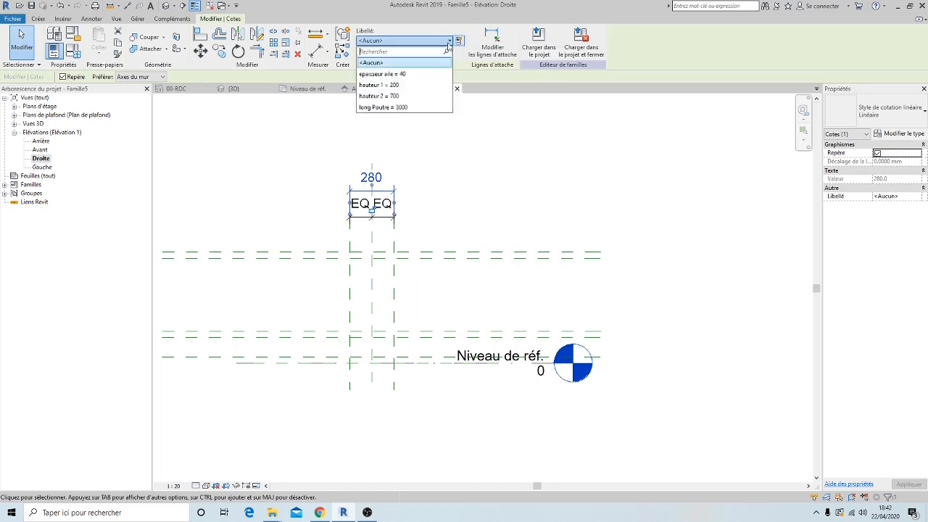
left_click(458, 42)
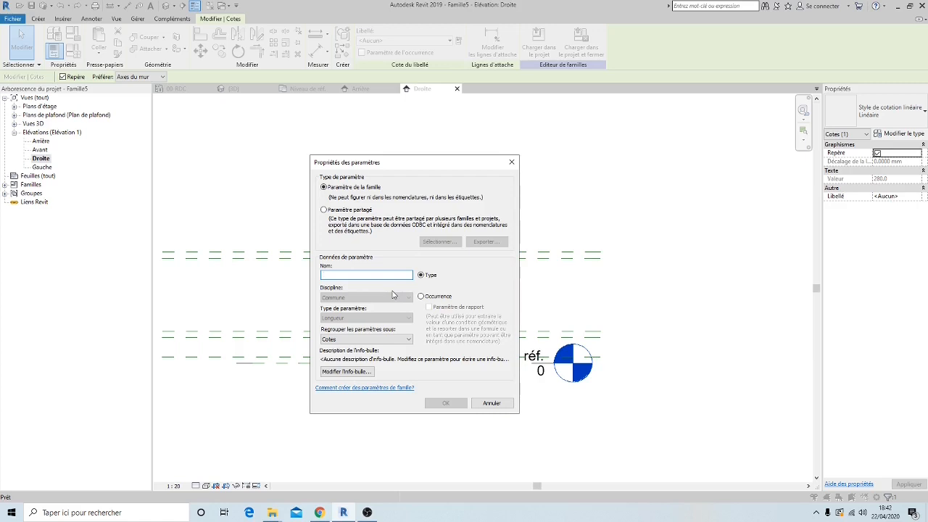
type("la")
key("Tab")
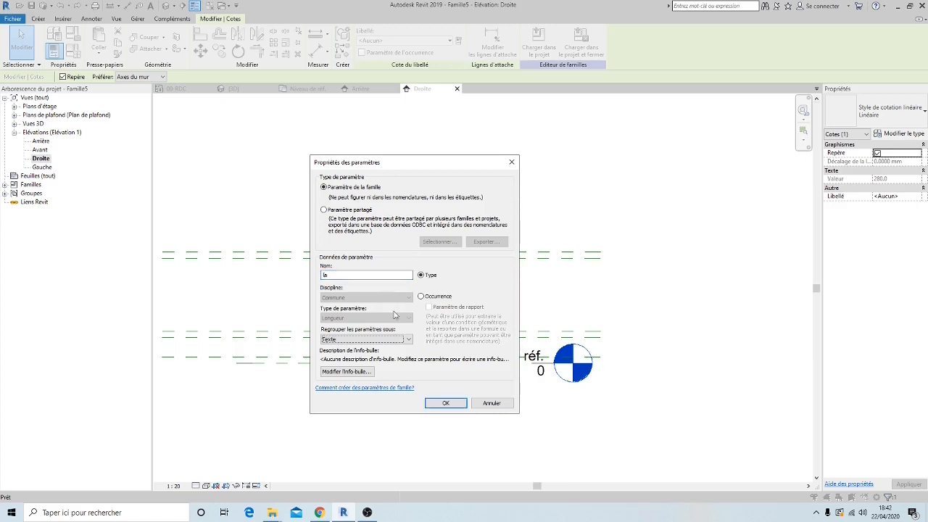
left_click(362, 339)
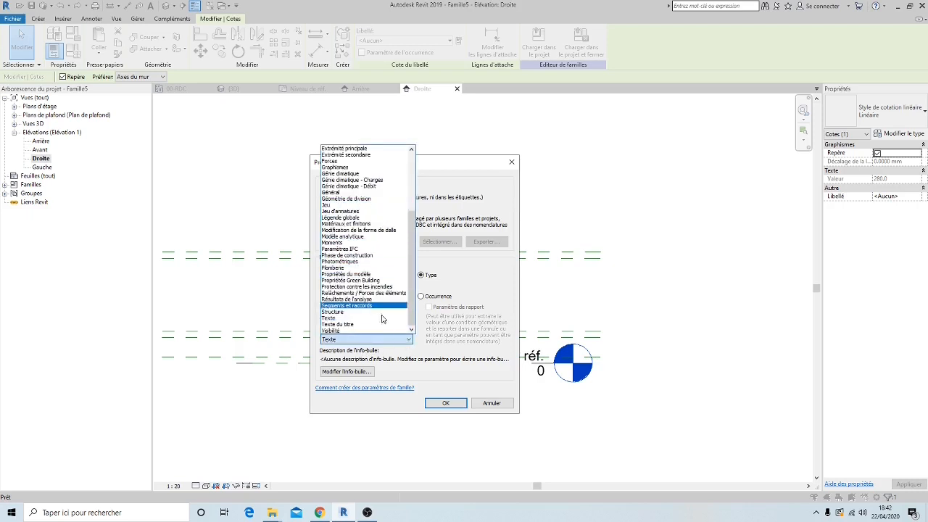
left_click(478, 404)
left_click(491, 404)
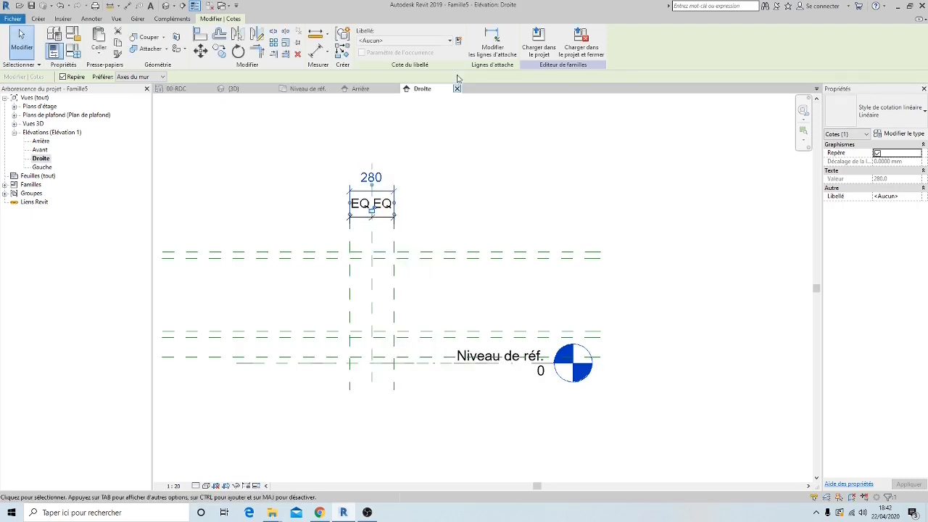
Step: Label the overall dimension between the outer vertical planes with a new type parameter named "larg Poutre", grouped under Cotes
left_click(458, 40)
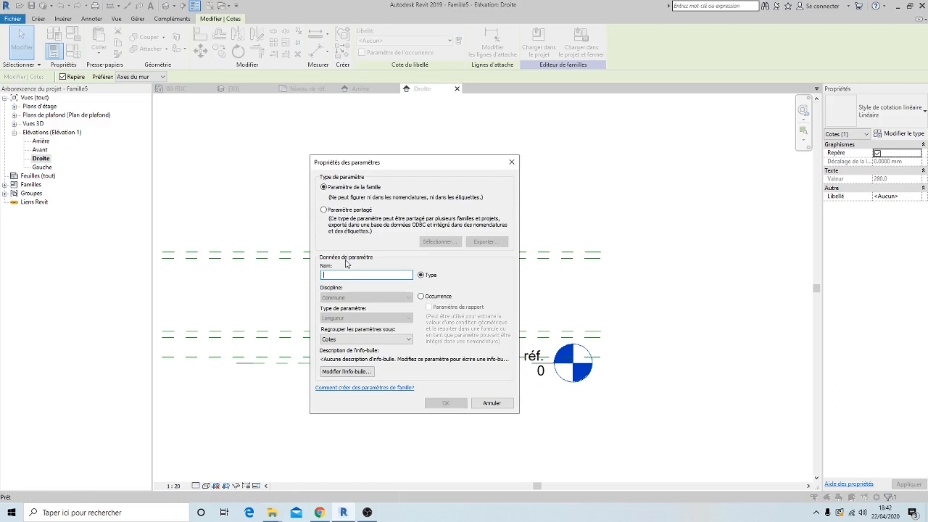
type("larg Poutre")
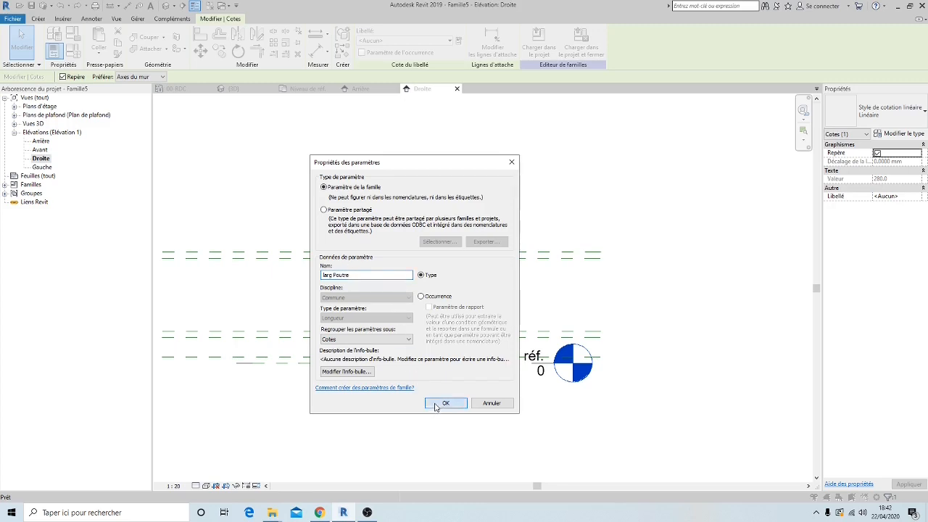
left_click(441, 403)
Step: Set the "larg Poutre" dimension to 200 mm
scroll(381, 186, "up", 2)
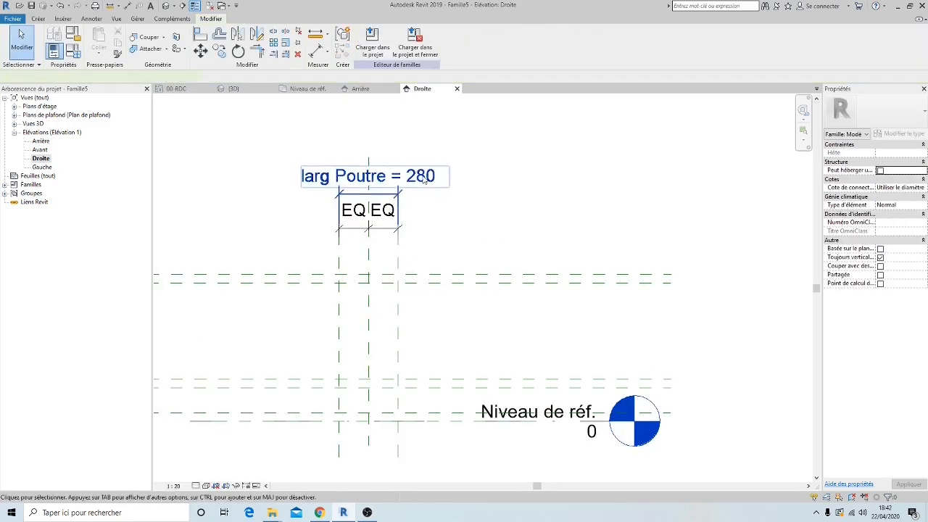
double_click(390, 185)
type("2")
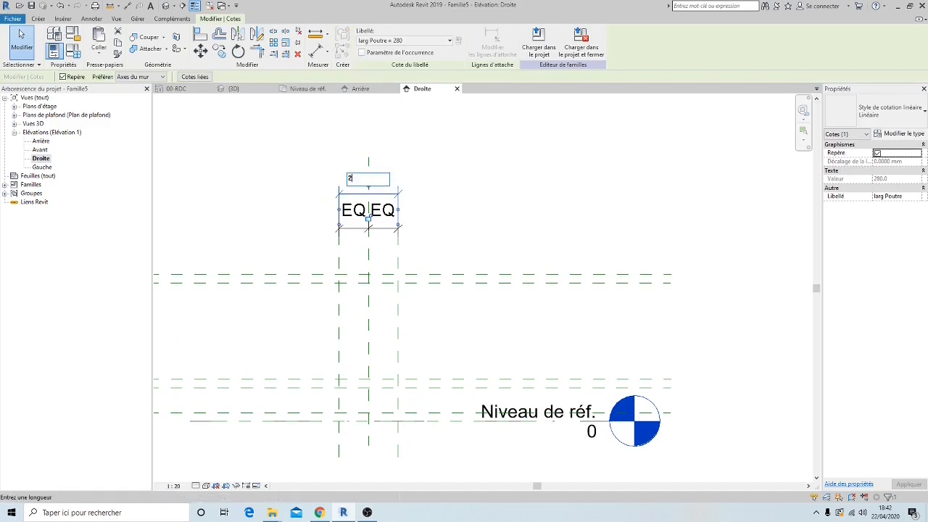
type("00")
key("Return")
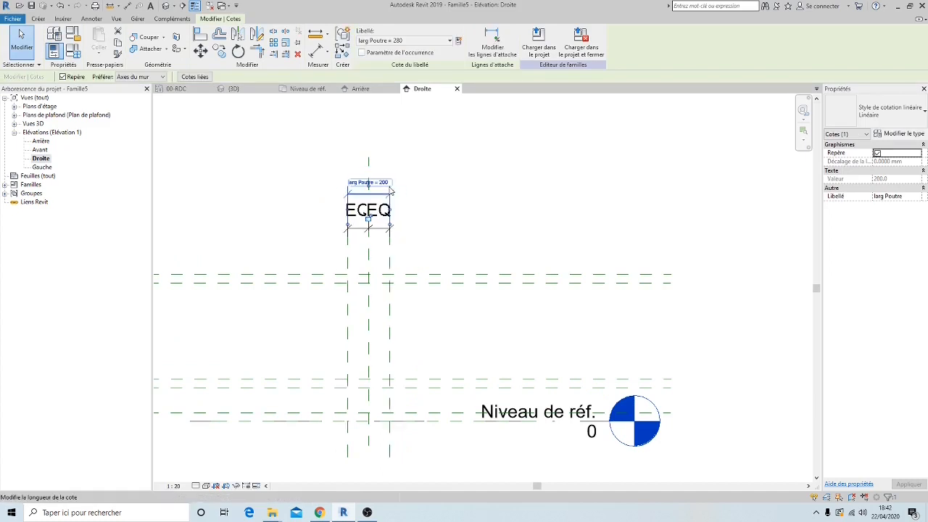
left_click(429, 169)
scroll(435, 203, "down", 1)
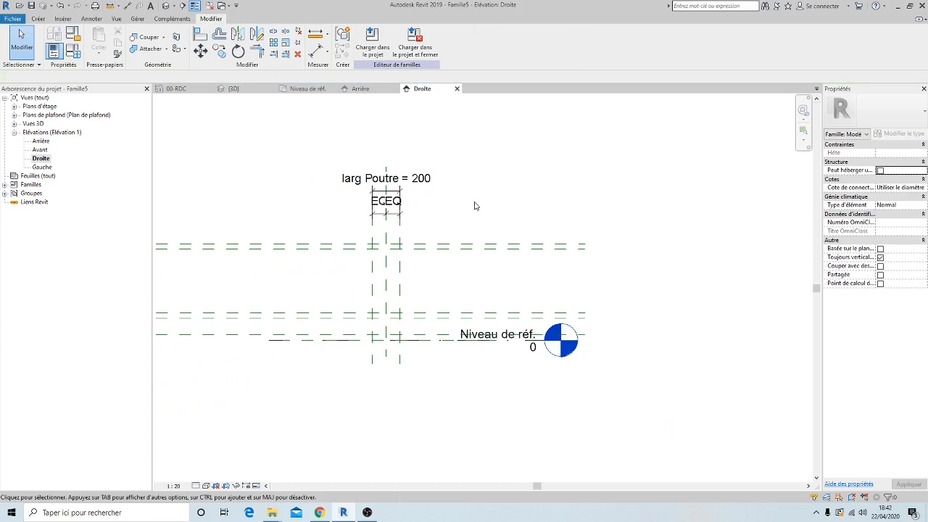
middle_click_drag(457, 227, 465, 219)
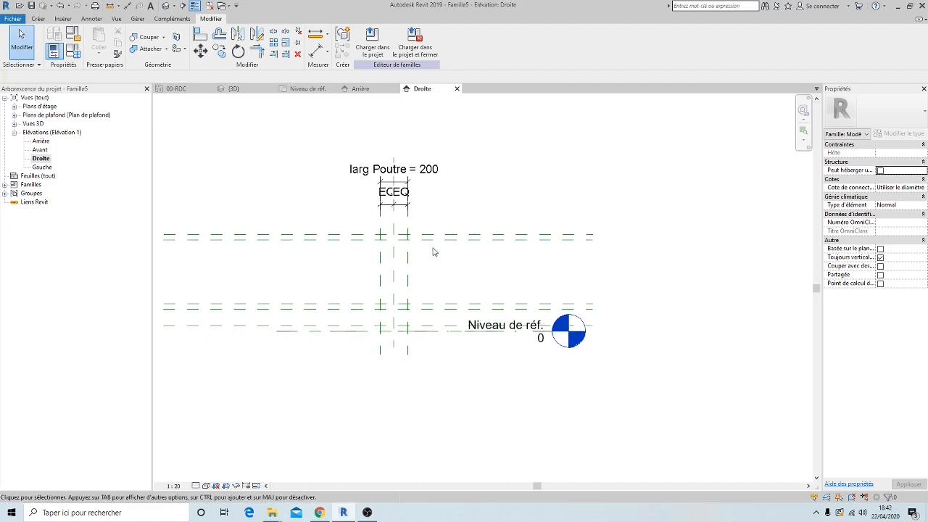
scroll(426, 261, "down", 1)
middle_click_drag(426, 260, 472, 248)
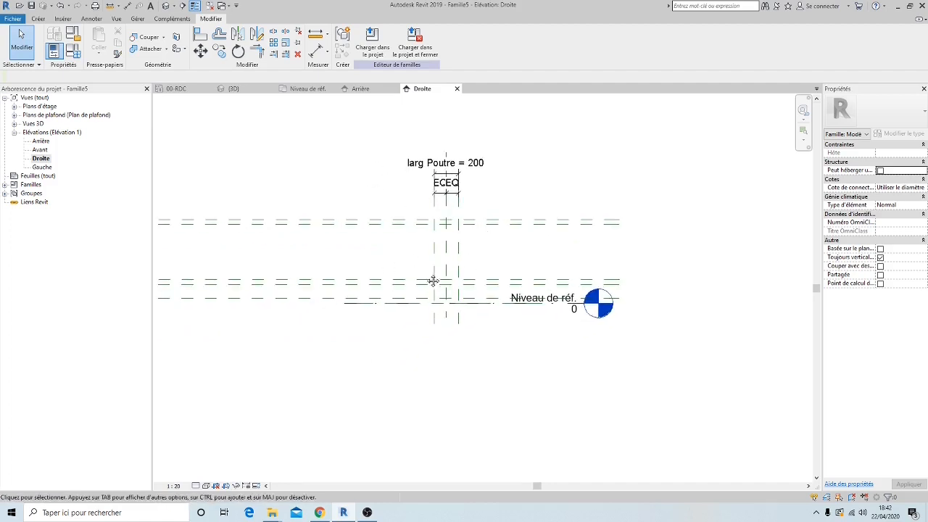
middle_click_drag(430, 279, 362, 269)
Step: Draw two vertical reference planes inside the outer pair, one on each side of the central plane, about 32 mm and 40 mm from it
scroll(371, 233, "up", 2)
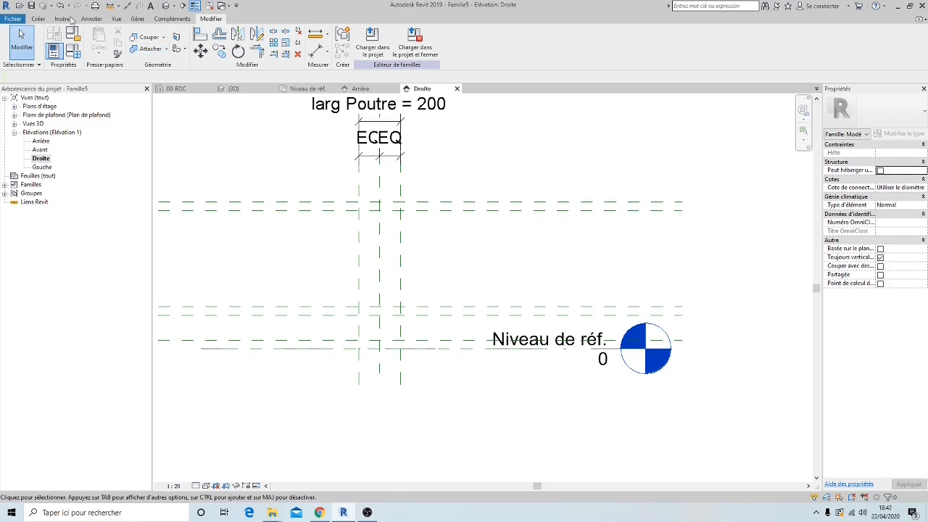
left_click(38, 19)
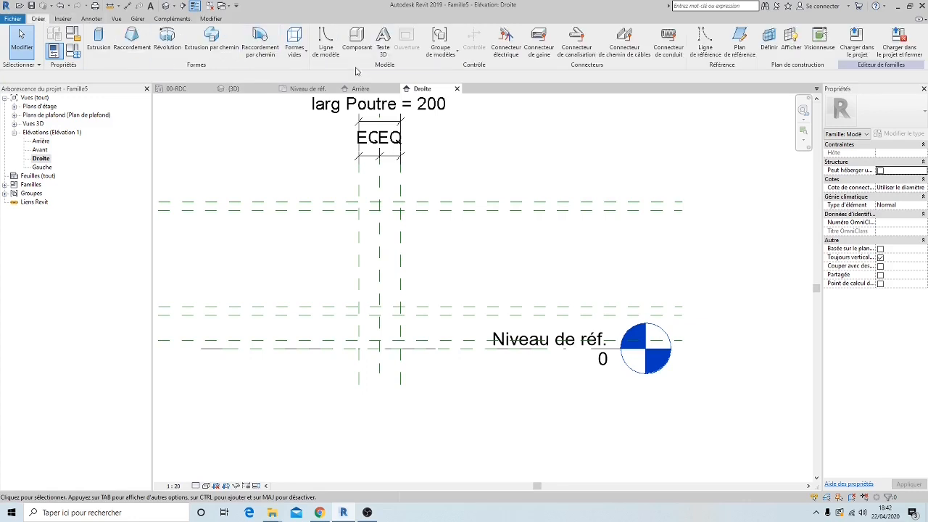
left_click(739, 48)
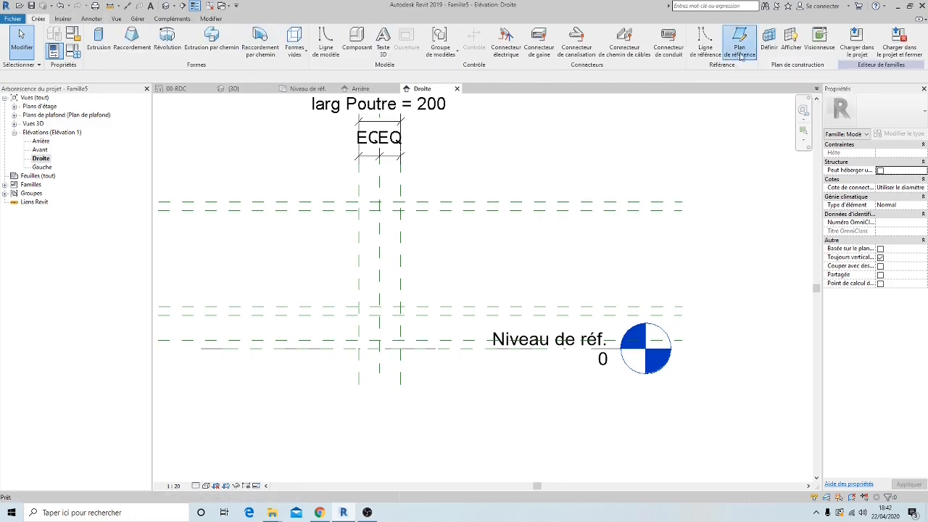
scroll(384, 226, "up", 2)
middle_click_drag(377, 233, 369, 231)
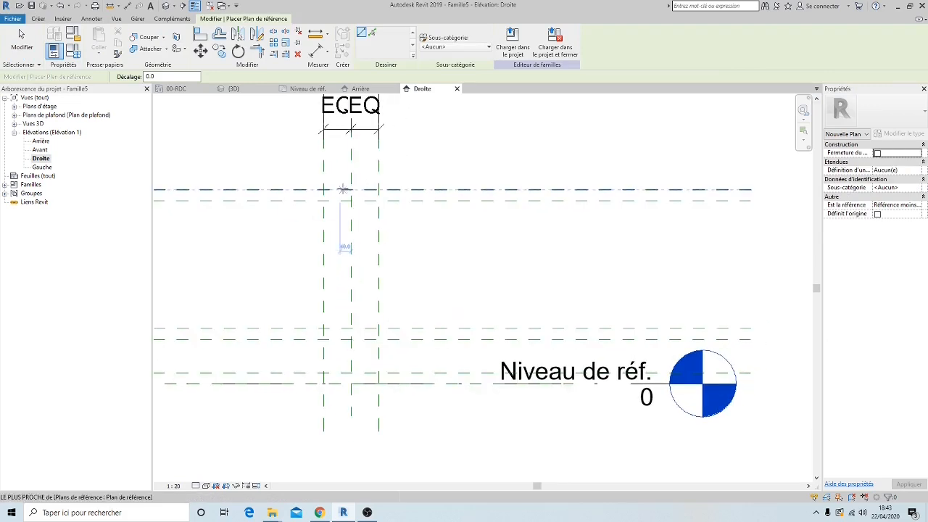
left_click(345, 176)
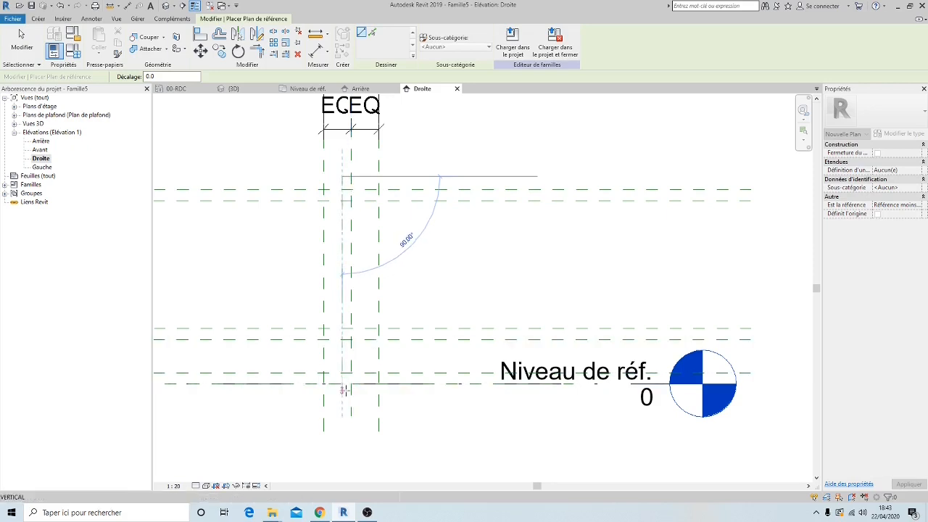
left_click(342, 392)
left_click(361, 177)
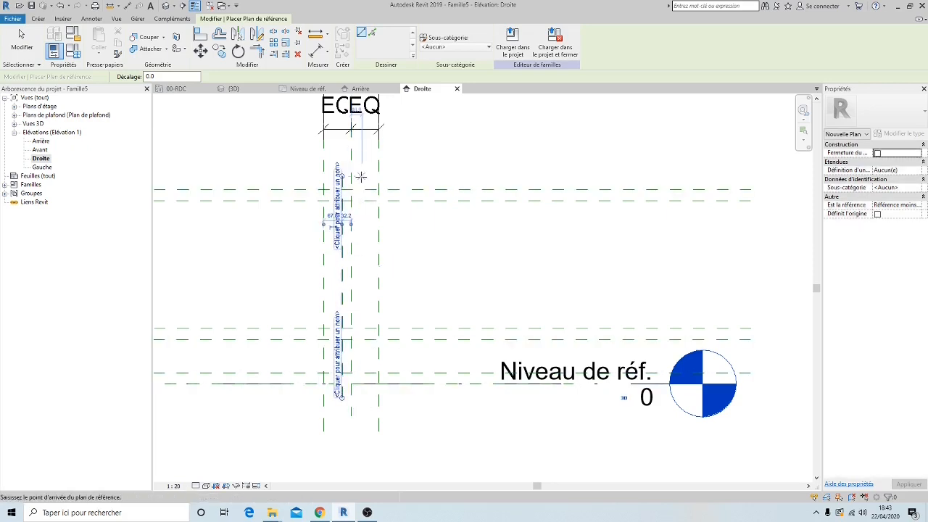
left_click(362, 395)
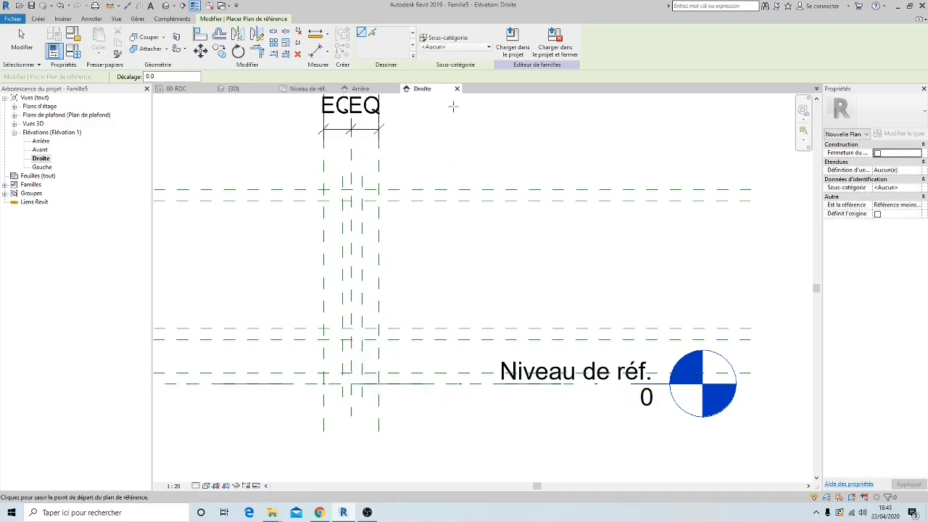
Step: Add a continuous aligned dimension across the two inner vertical planes and the central plane, and apply the equality constraint (EQ)
left_click(316, 51)
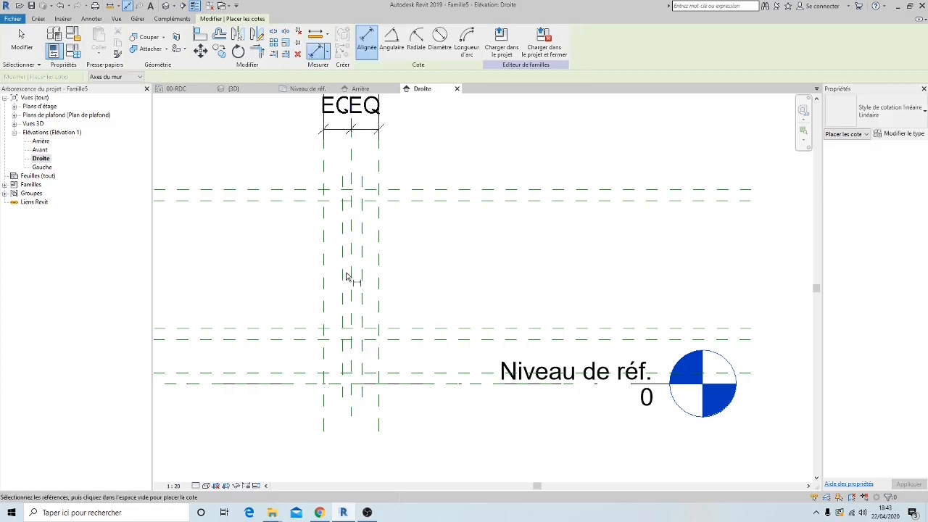
left_click(344, 273)
left_click(350, 274)
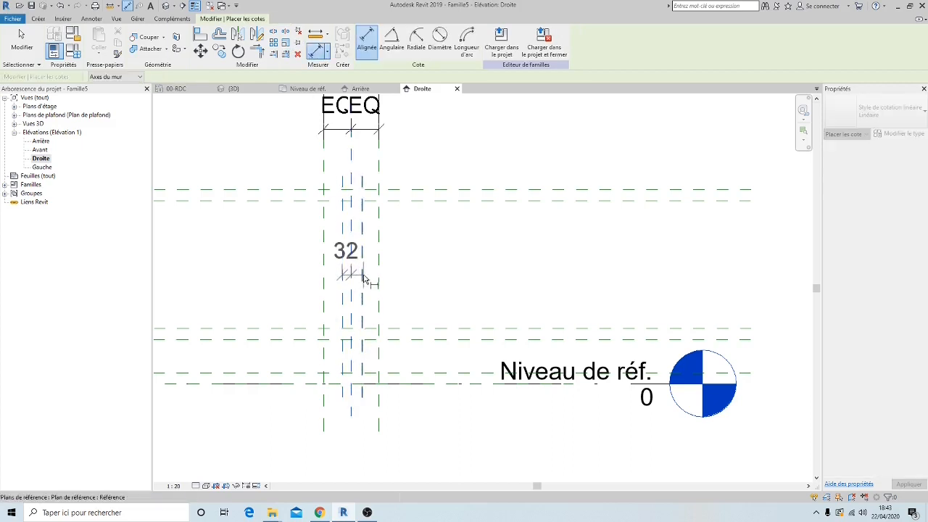
left_click(362, 276)
left_click(426, 268)
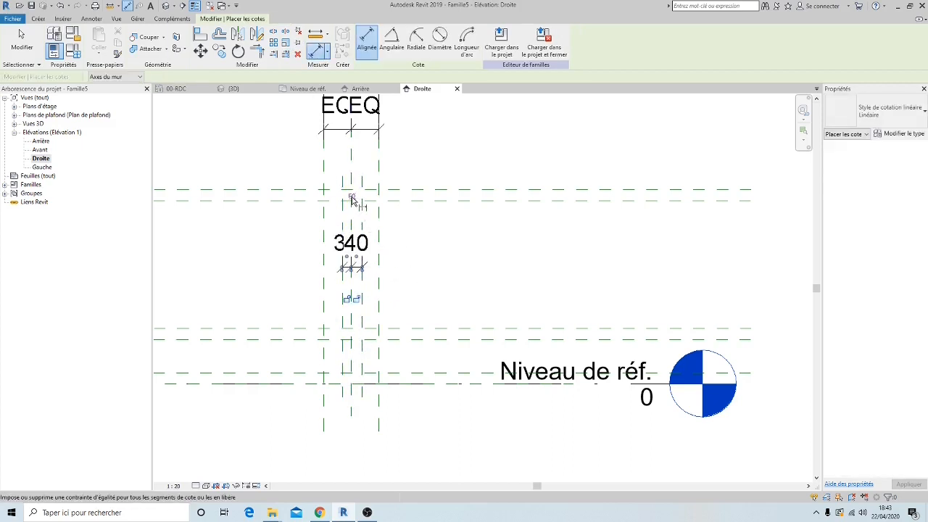
left_click(351, 197)
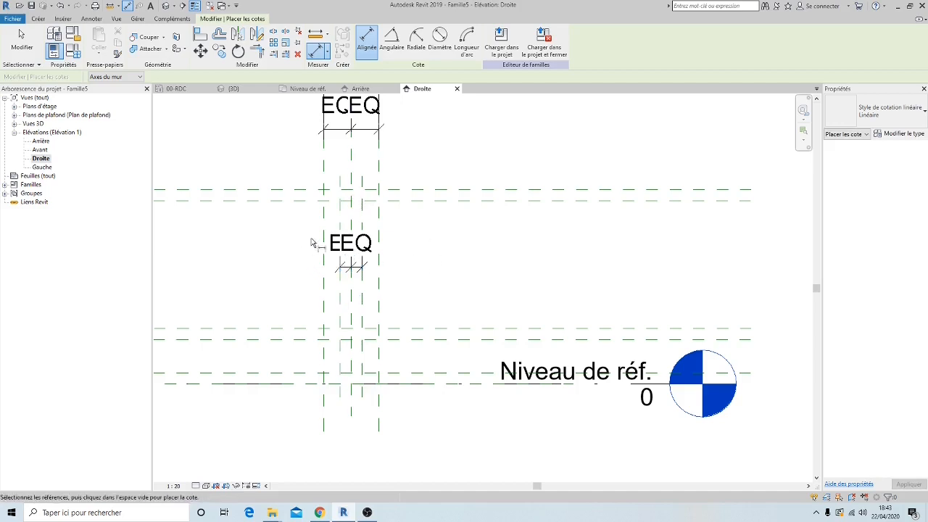
Step: Add an overall aligned dimension between the two inner vertical planes, placed above their EQ dimension
left_click(351, 221)
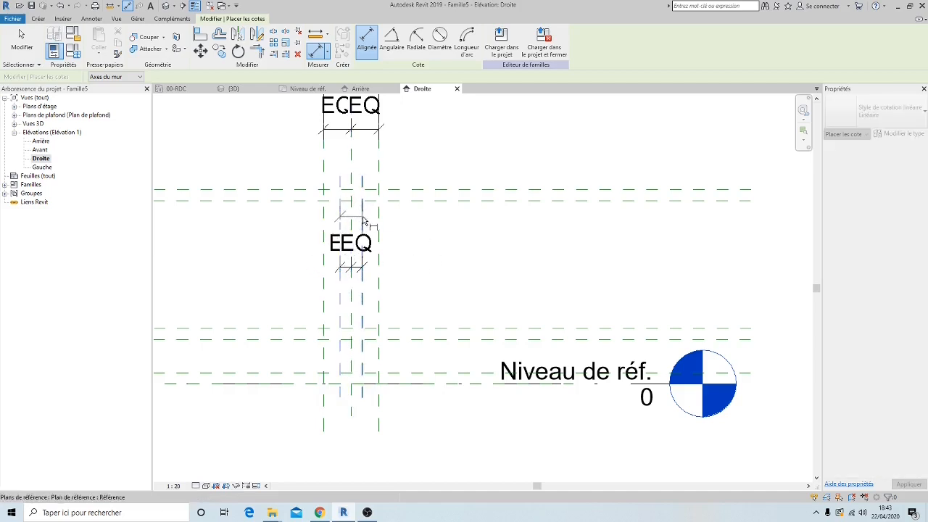
left_click(361, 221)
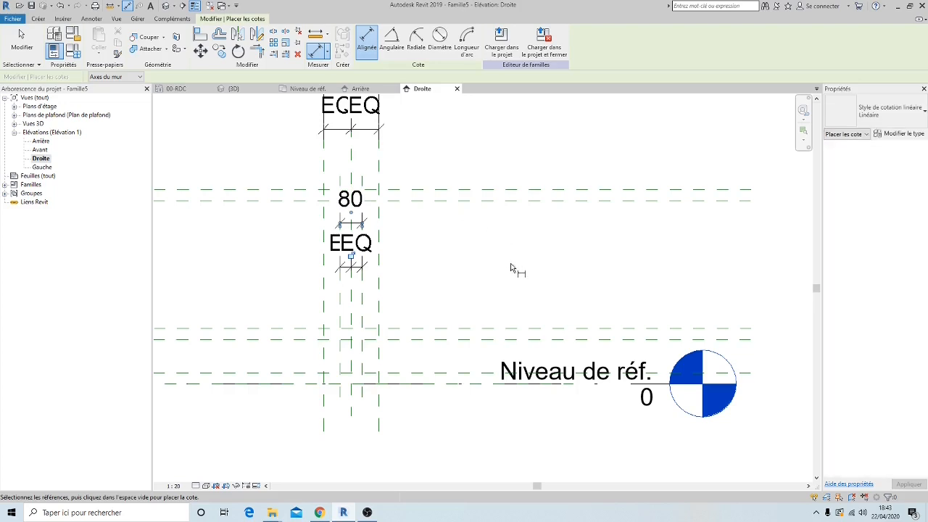
key("Escape")
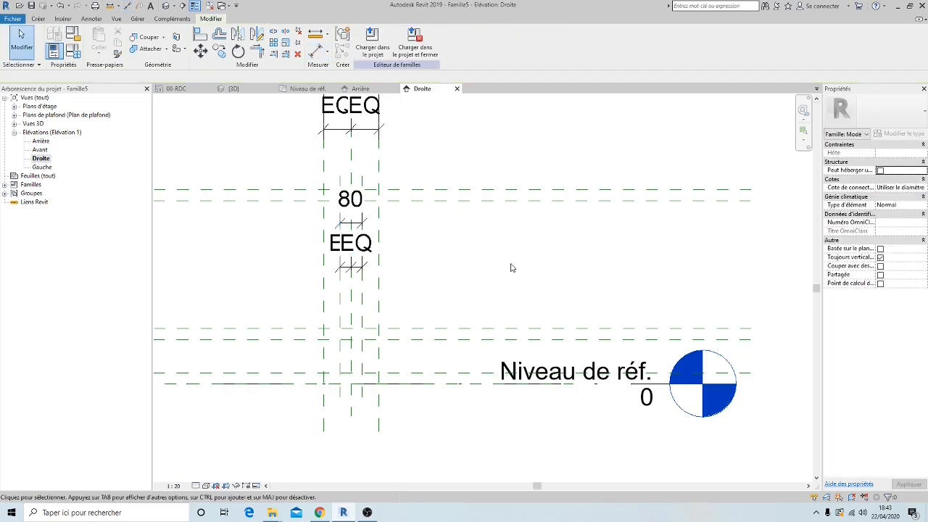
Step: Label the overall dimension of the inner planes with a new type parameter named "epaisseur lame", grouped under Cotes
left_click(361, 226)
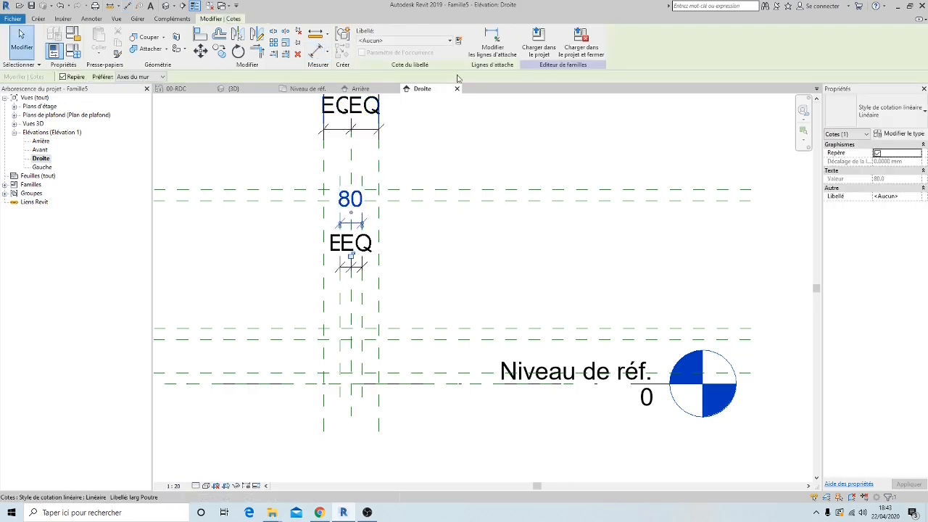
left_click(458, 40)
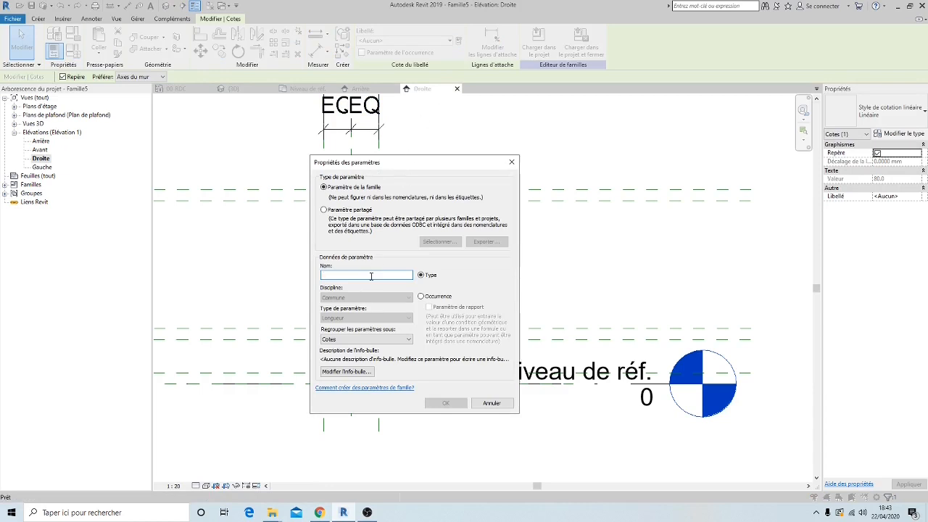
type("epaisseur lame")
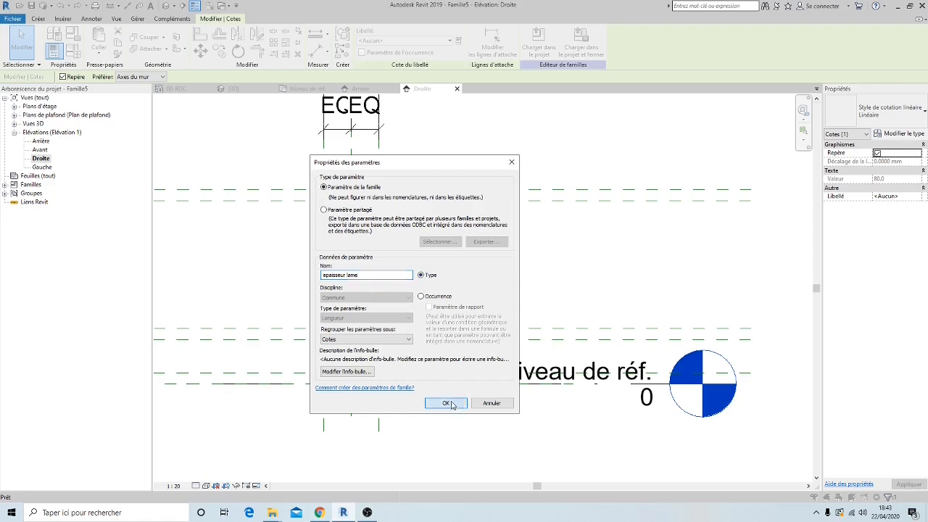
left_click(446, 403)
left_click(445, 263)
Step: Set the "epaisseur lame" dimension to 10 mm
scroll(389, 242, "up", 2)
scroll(420, 260, "down", 2)
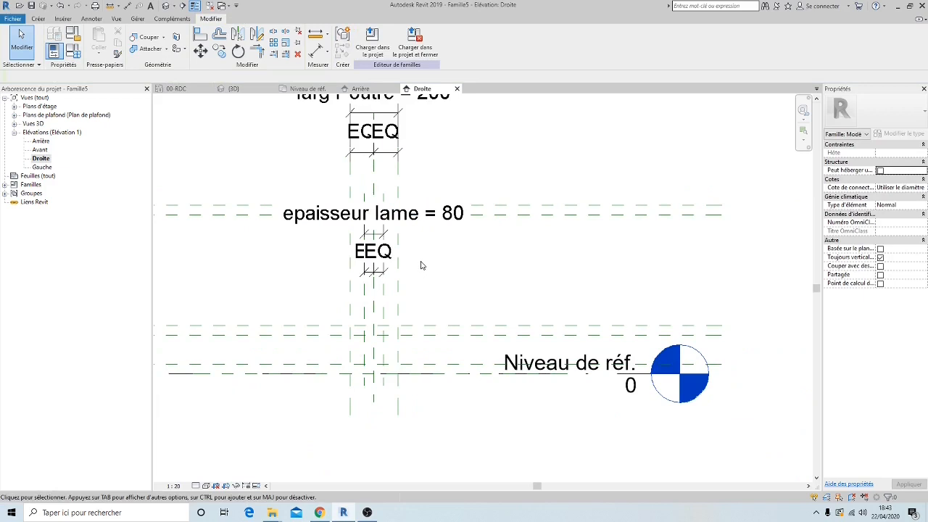
left_click(449, 228)
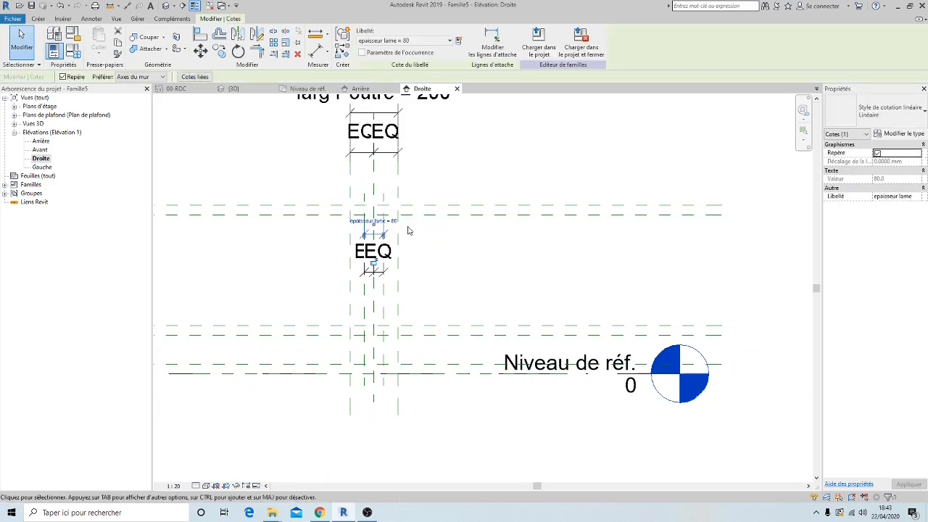
left_click(395, 221)
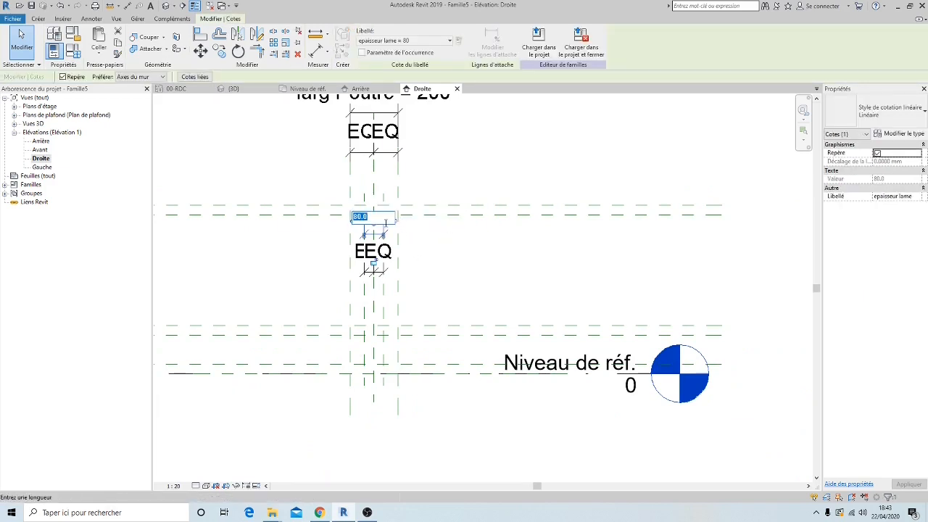
type("10")
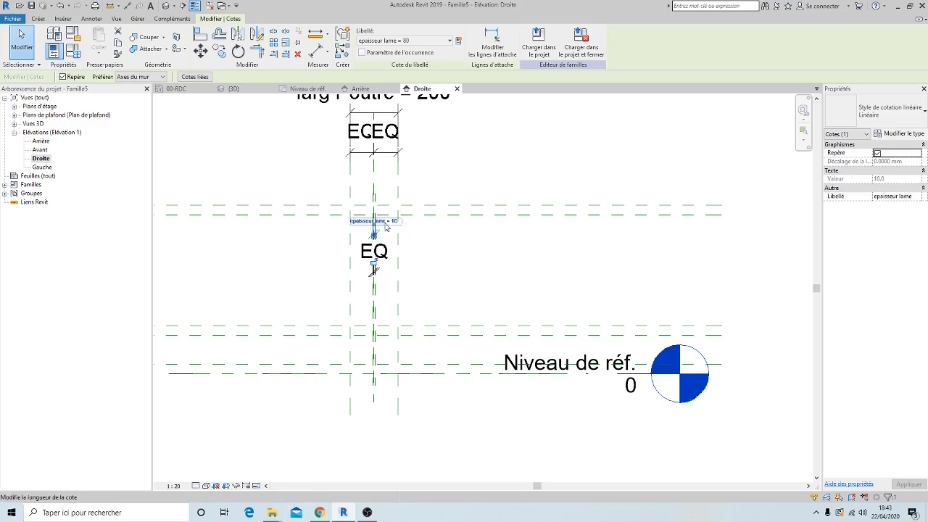
Step: Apply the 10 mm "epaisseur lame" value, set that dimension to 20 mm, and clear the selection
key("Return")
left_click(442, 290)
scroll(403, 268, "up", 2)
scroll(402, 268, "down", 1)
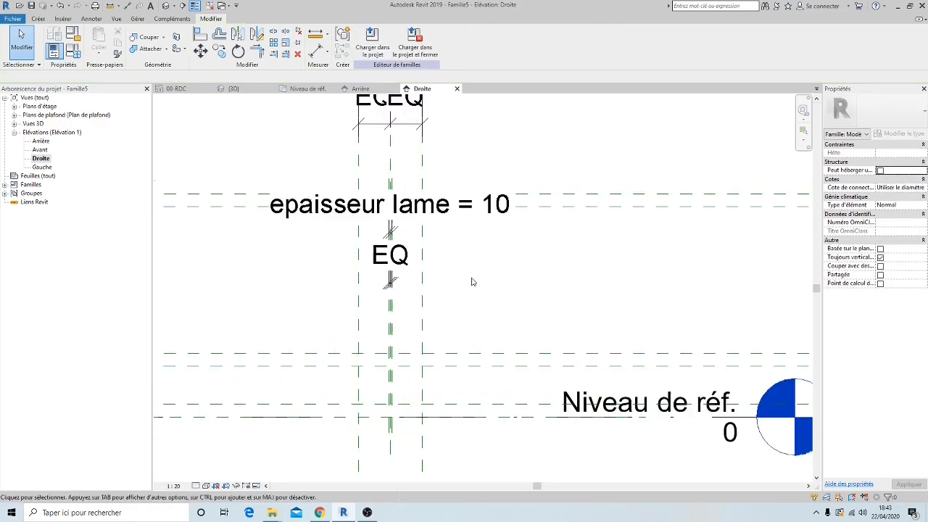
left_click(492, 214)
left_click(396, 220)
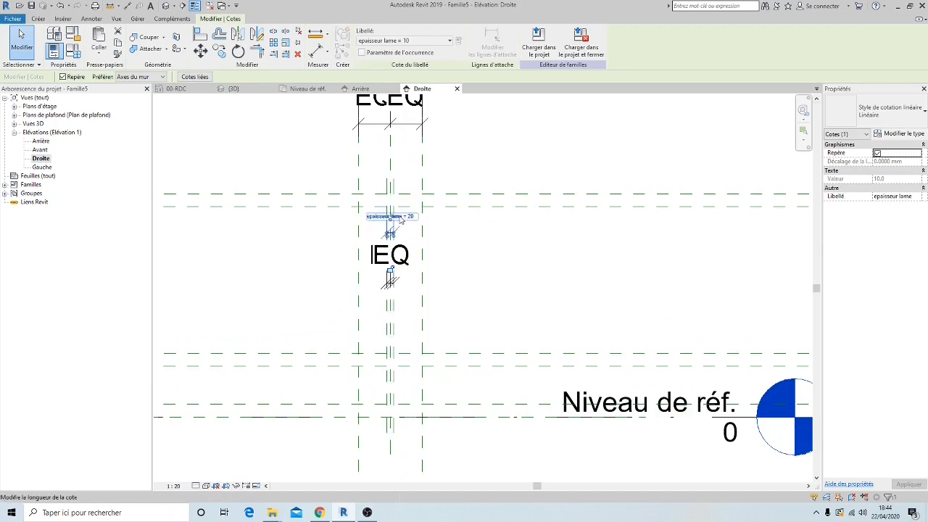
key("Return")
left_click(503, 259)
scroll(403, 276, "down", 1)
middle_click_drag(403, 277, 375, 277)
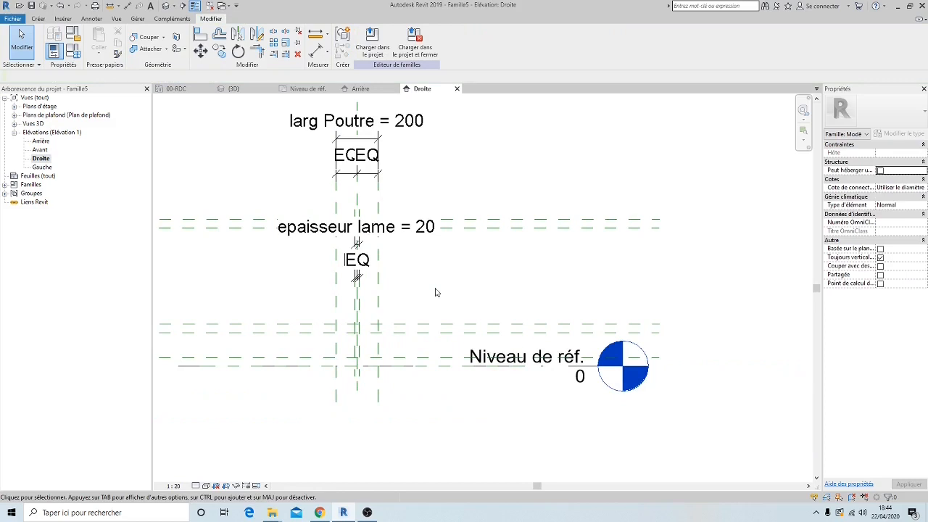
scroll(435, 292, "down", 1)
Step: In the Arrière elevation, start an extrusion and sketch its sloped upper edge between the end planes, from the "hauteur 1" to the "hauteur 2" plane
double_click(41, 142)
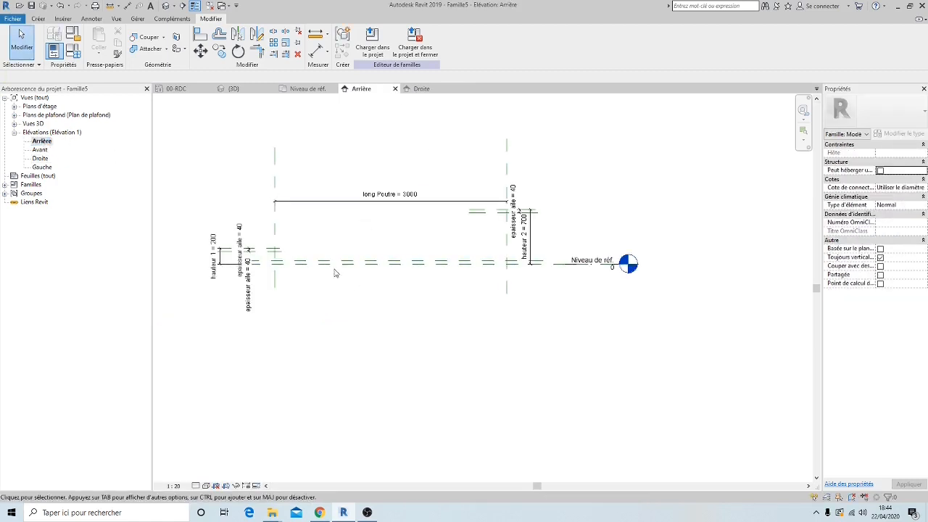
left_click(40, 19)
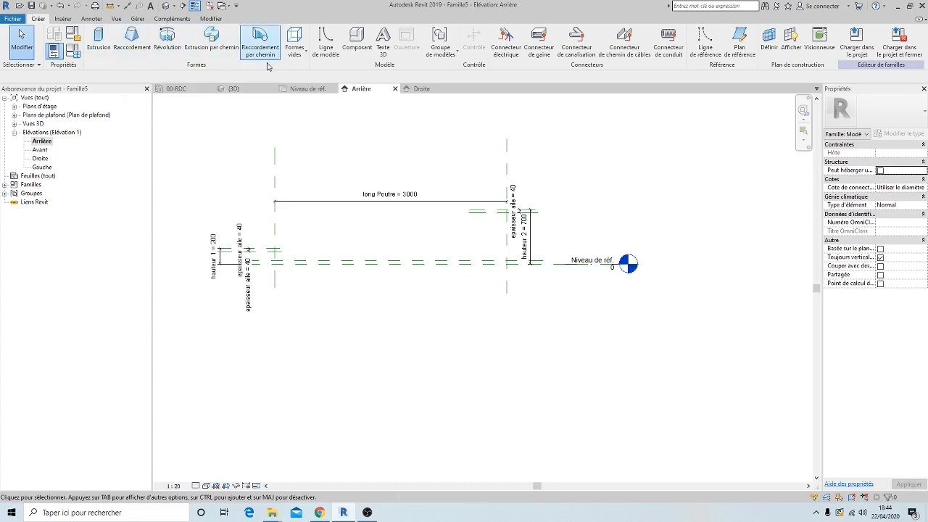
left_click(96, 48)
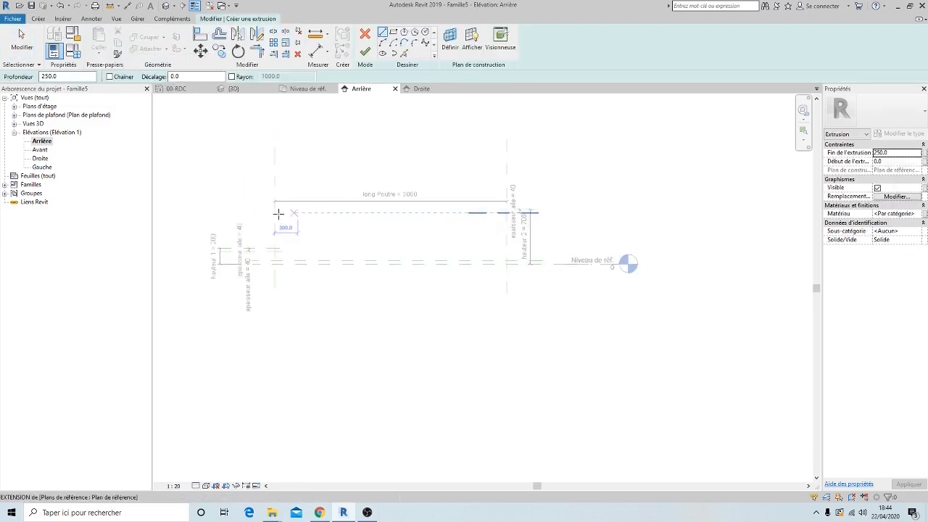
scroll(290, 234, "up", 1)
scroll(279, 247, "up", 2)
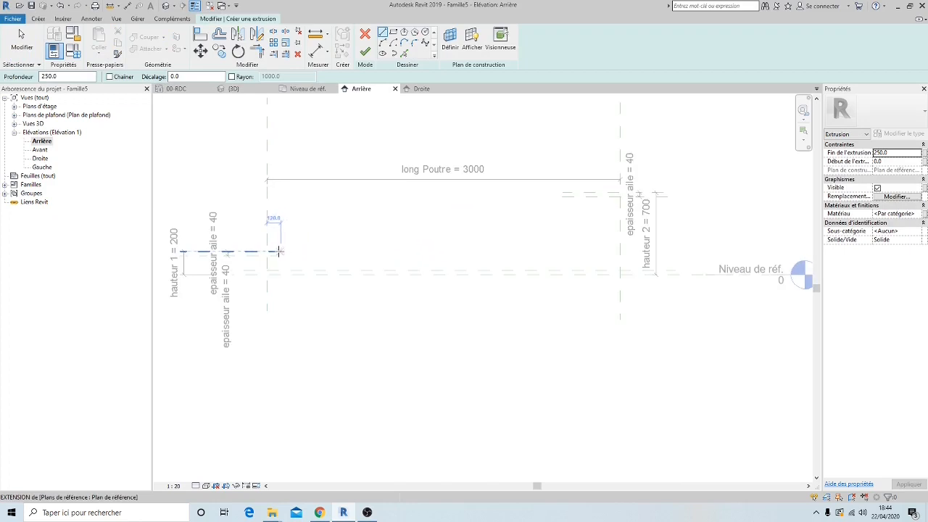
left_click(267, 251)
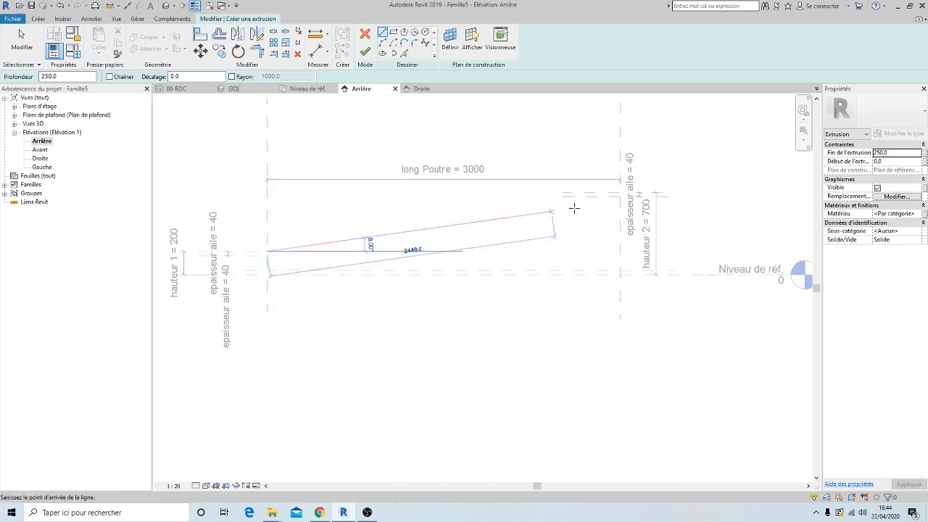
scroll(601, 207, "up", 2)
left_click(625, 190)
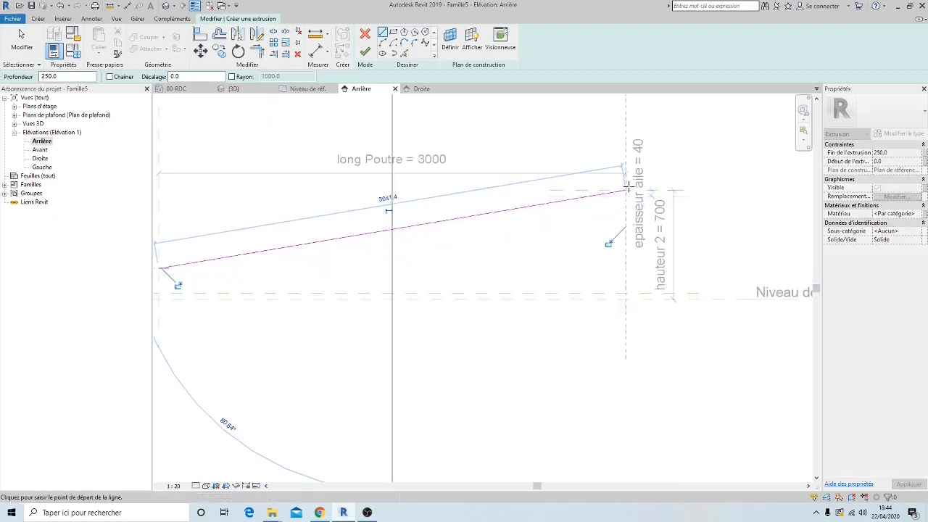
key("Escape")
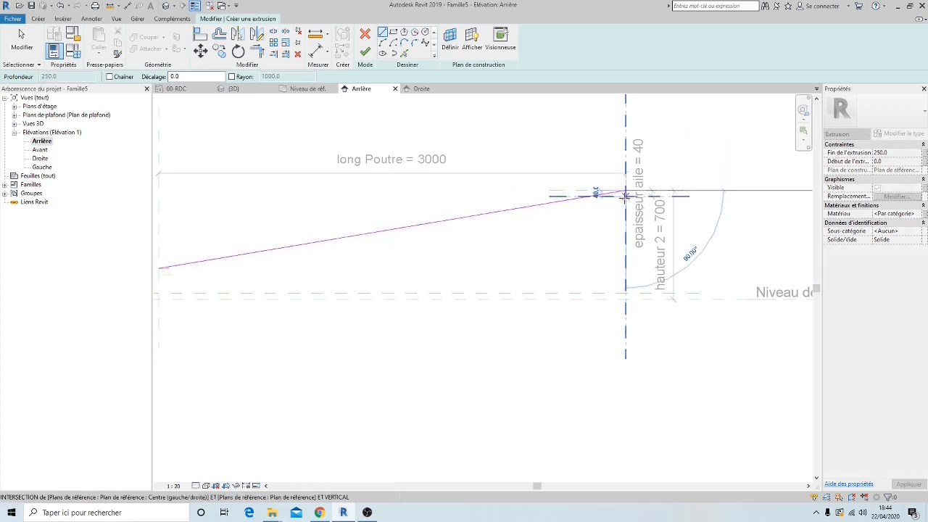
Step: Close the upper flange sketch with a parallel lower edge and vertical ends at the "epaisseur aile" plane intersections
middle_click_drag(595, 229, 644, 222)
left_click(674, 184)
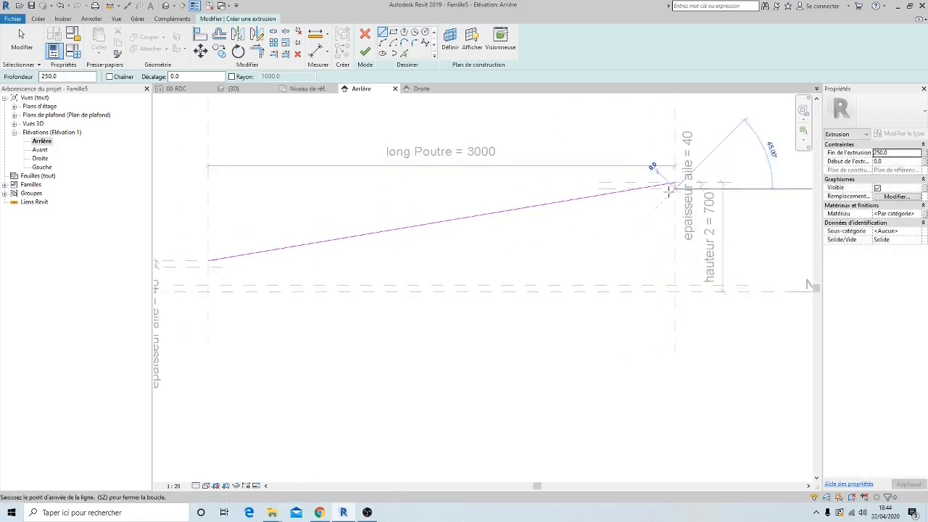
scroll(611, 224, "down", 2)
scroll(366, 251, "up", 2)
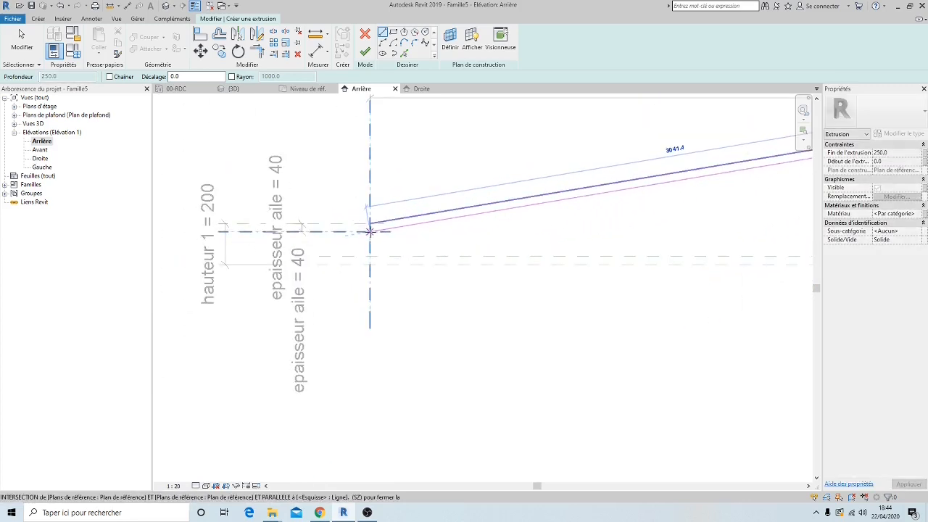
left_click(368, 226)
scroll(370, 232, "up", 2)
left_click(368, 227)
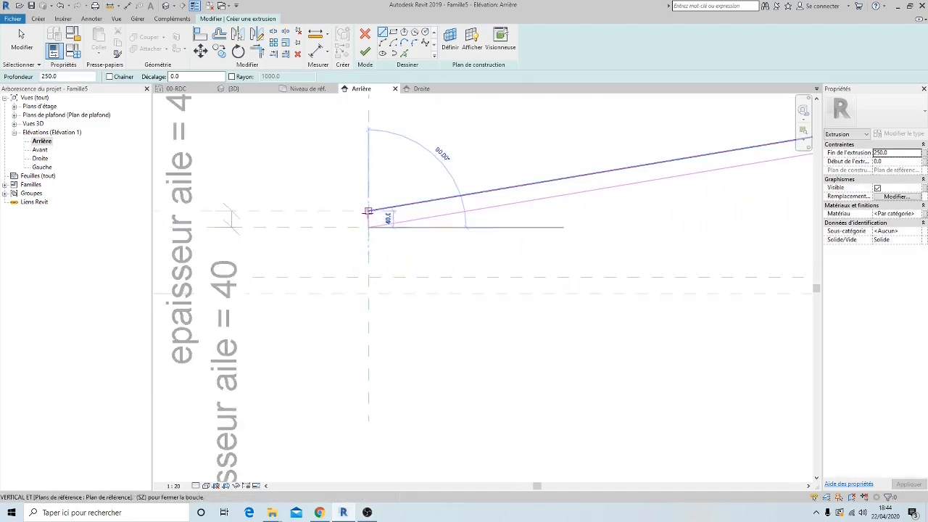
left_click(368, 211)
key("Escape")
key("Escape")
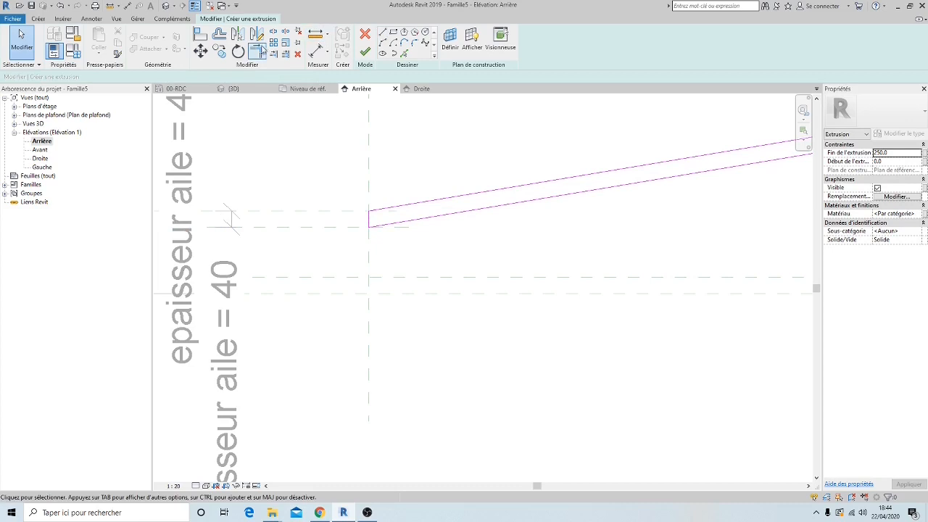
Step: Align the short vertical edge at the sketch's low end to the vertical reference plane there and lock it
left_click(201, 34)
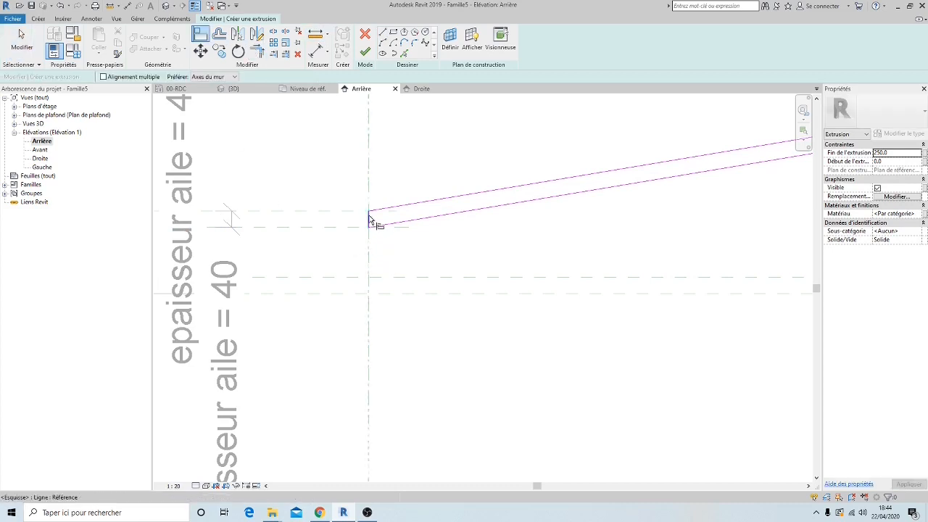
scroll(394, 238, "down", 6)
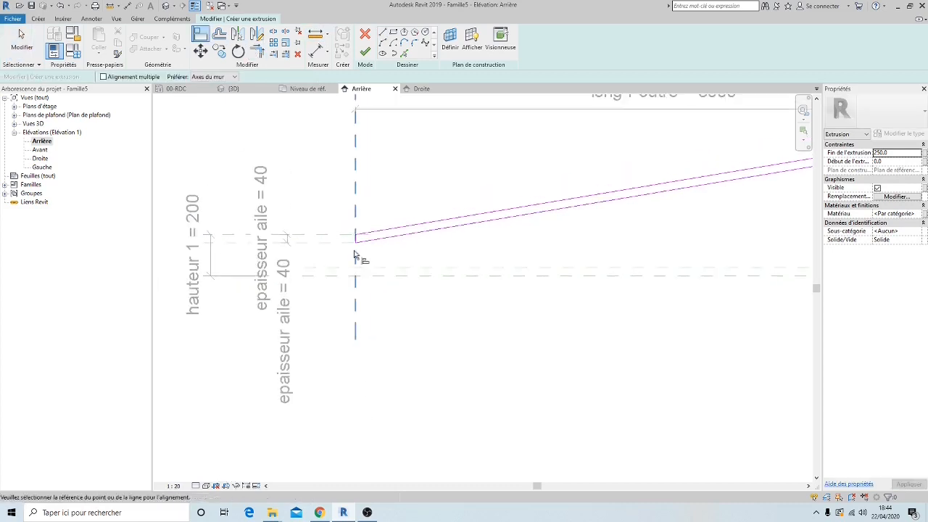
scroll(327, 269, "up", 4)
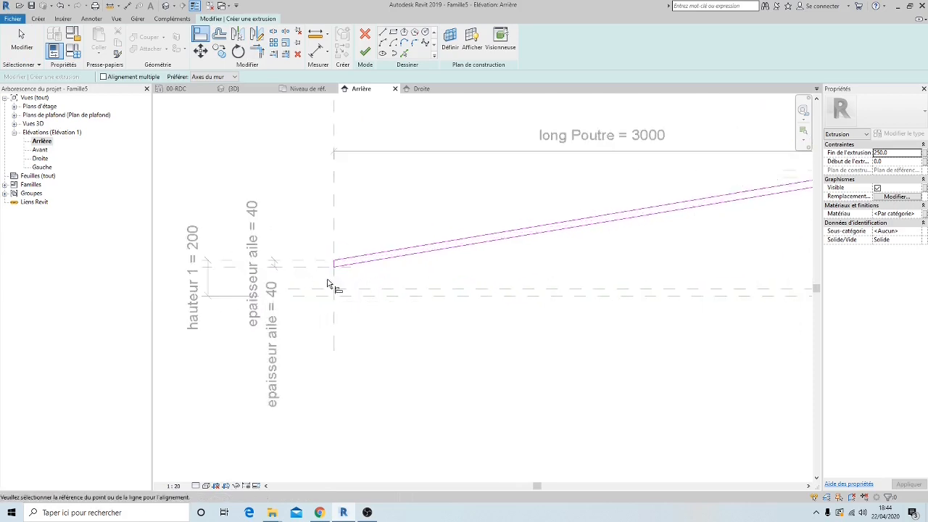
left_click(338, 271)
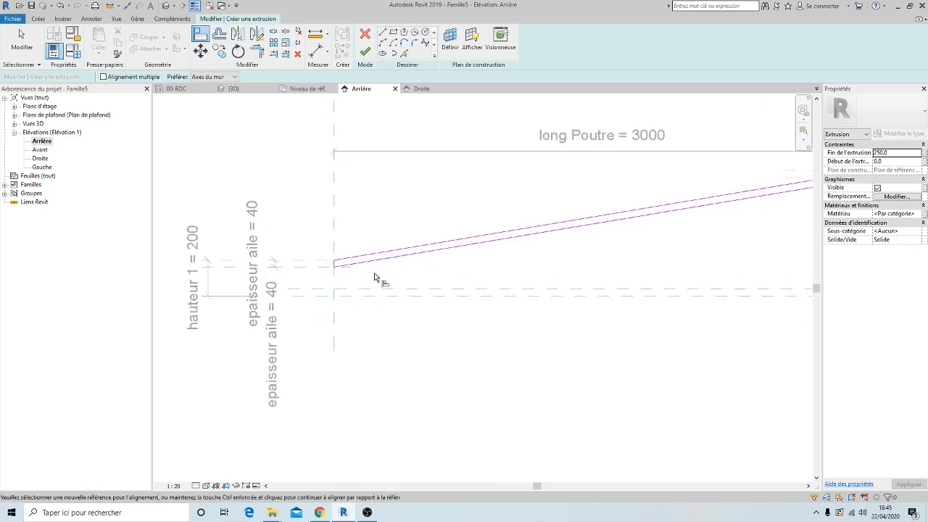
scroll(363, 270, "up", 4)
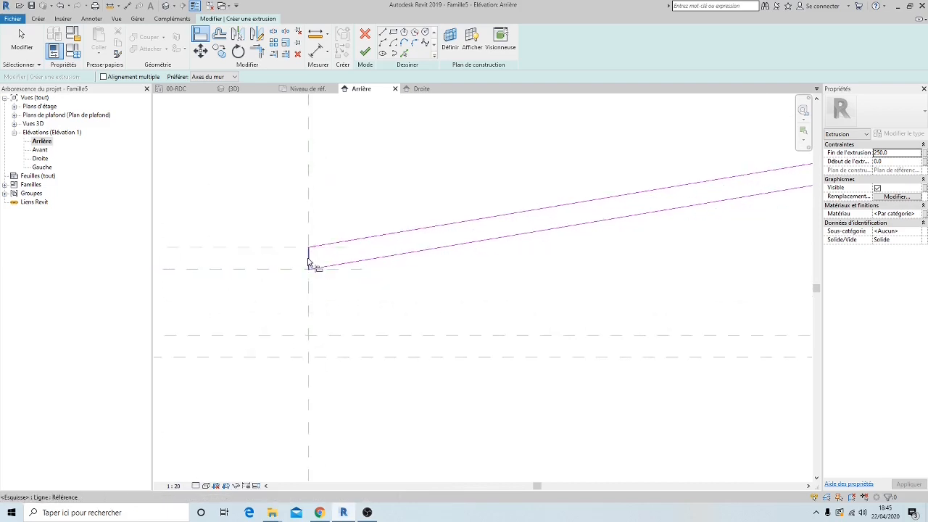
left_click(308, 288)
key("Escape")
scroll(358, 299, "down", 3)
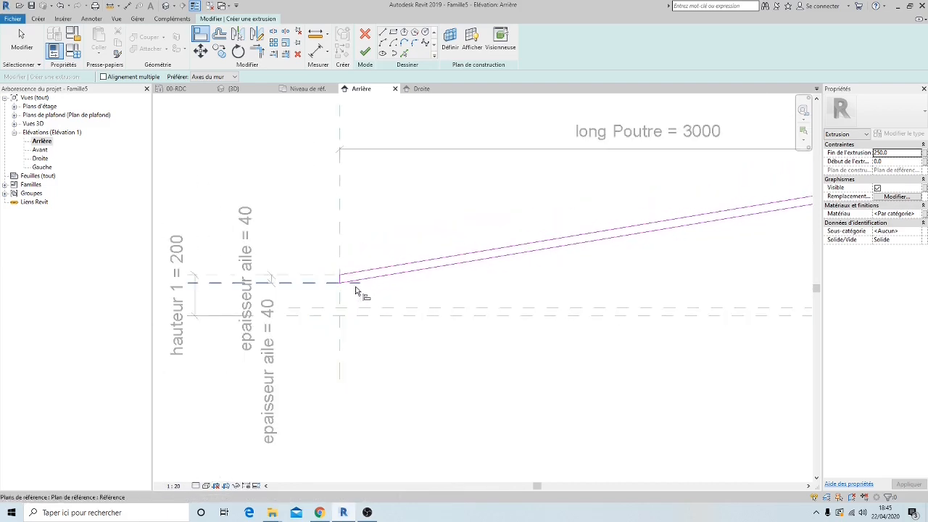
scroll(340, 285, "up", 3)
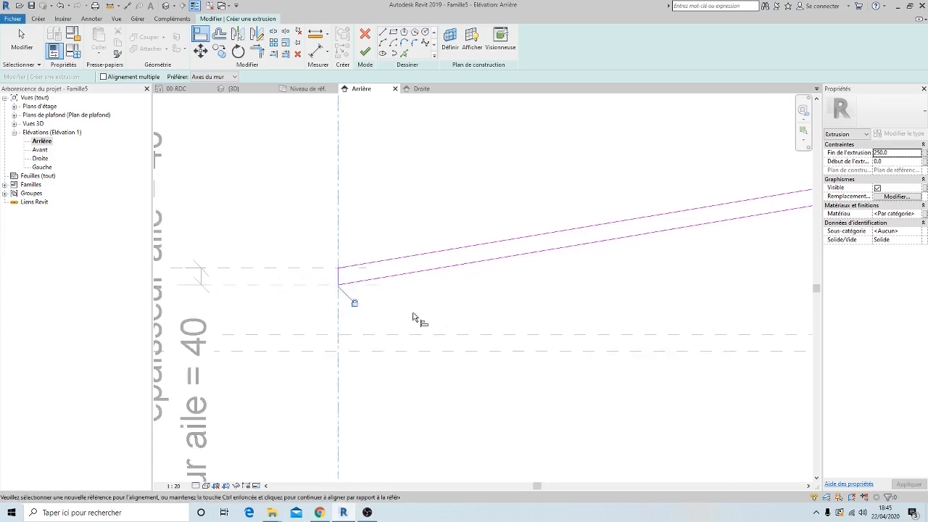
Step: Align and lock the vertical edge at the sketch's high end to its reference plane, and finish the upper flange extrusion
scroll(421, 316, "down", 2)
middle_click_drag(421, 317, 245, 289)
scroll(292, 292, "down", 2)
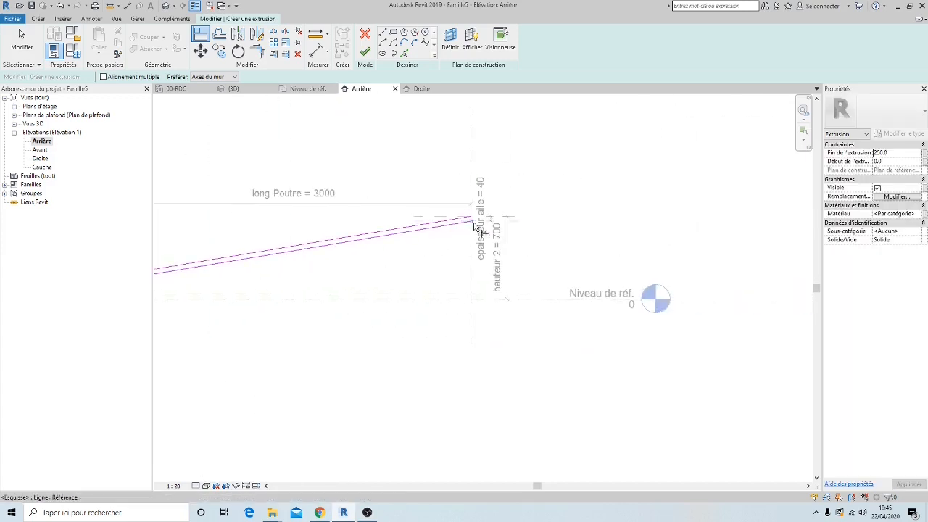
scroll(465, 233, "up", 5)
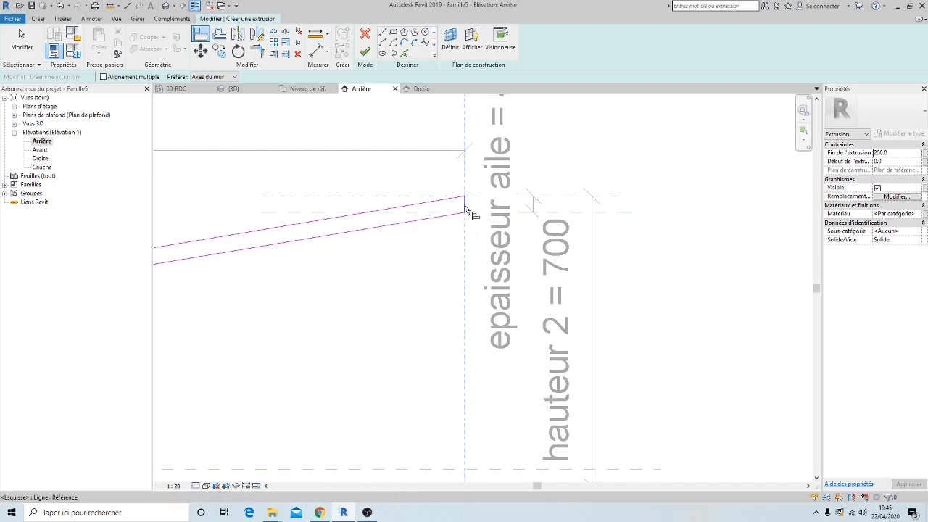
scroll(405, 281, "down", 1)
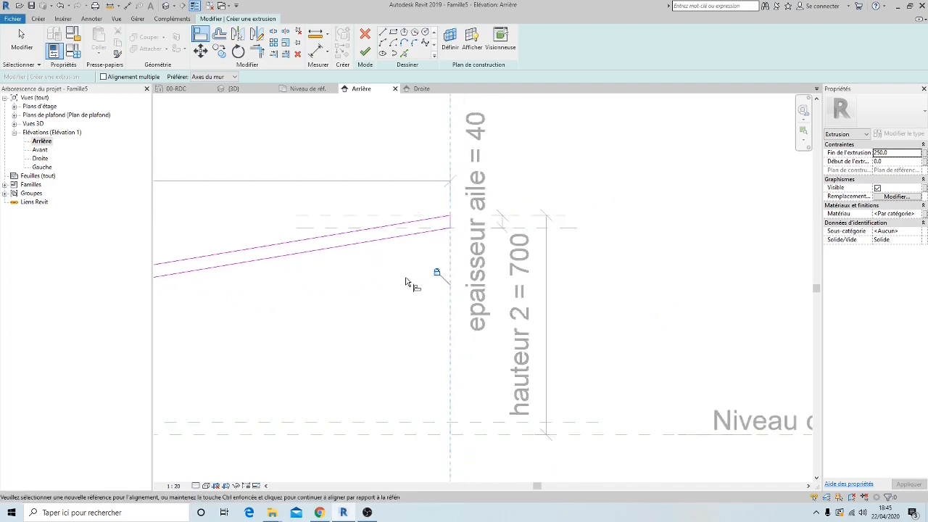
scroll(396, 287, "down", 3)
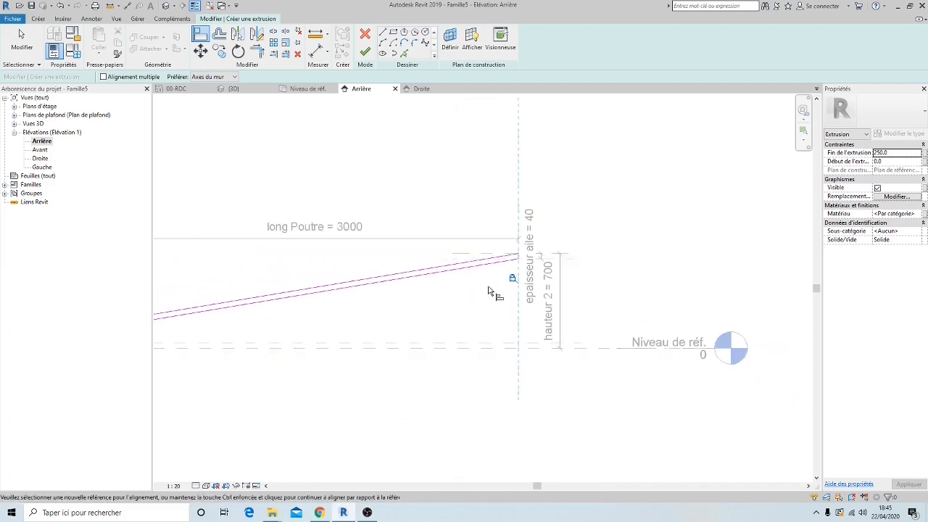
key("Escape")
key("Escape")
scroll(509, 262, "down", 2)
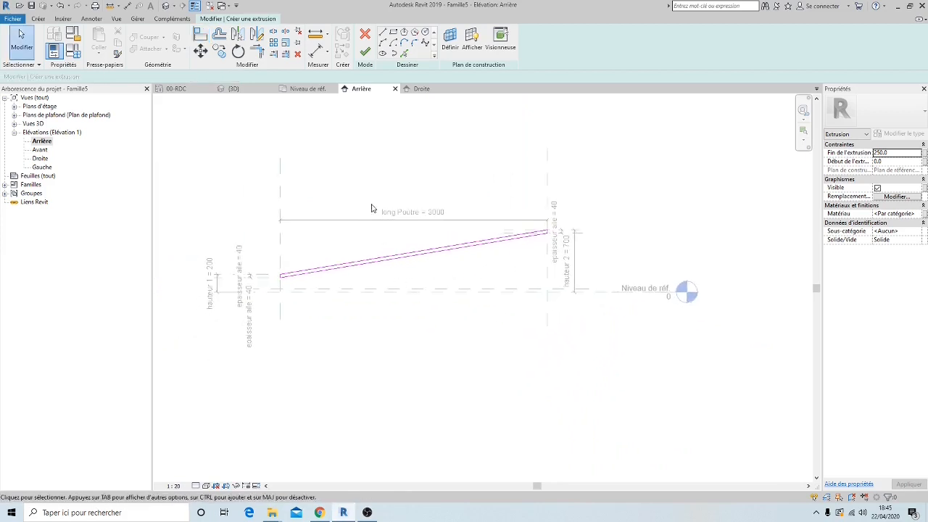
left_click(365, 53)
left_click(325, 179)
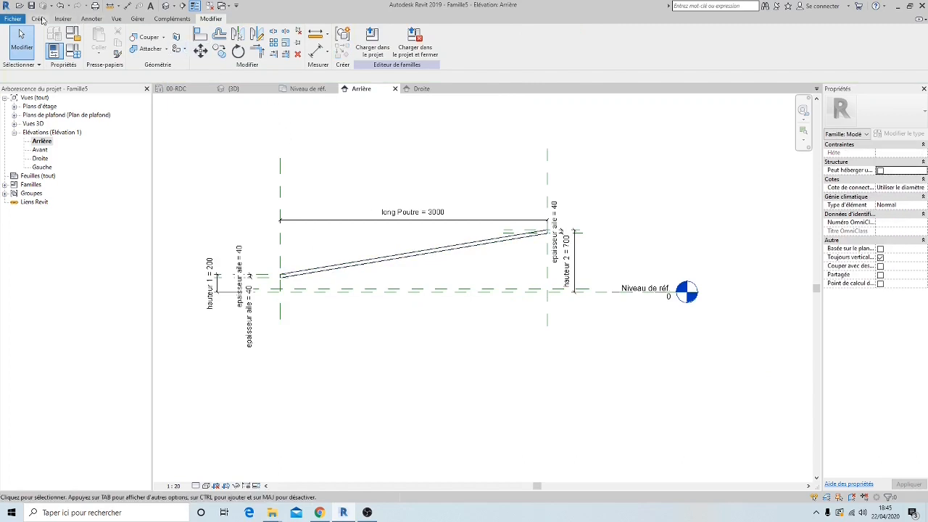
Step: Start a second extrusion and sketch the lower flange as a 3000 by 40 mm rectangle from the reference level up to the flange thickness plane
left_click(39, 19)
left_click(99, 40)
scroll(321, 321, "up", 2)
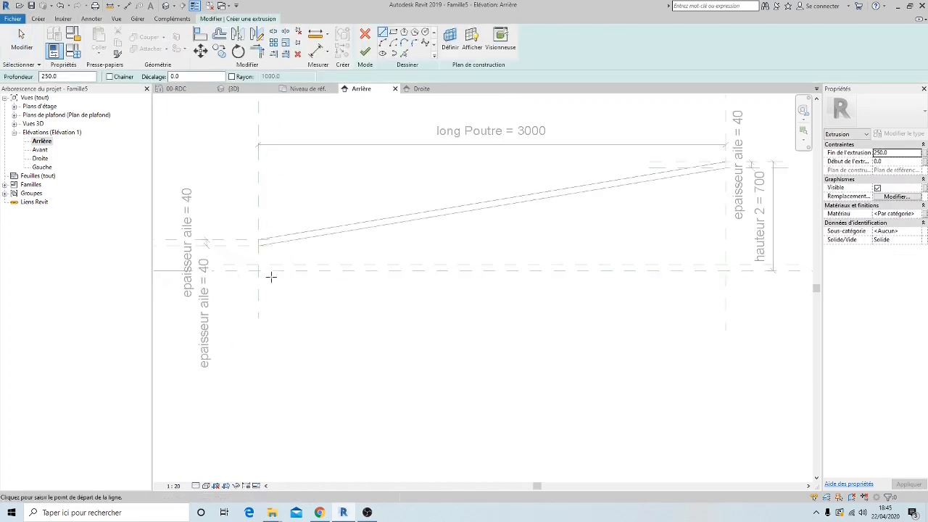
left_click(258, 270)
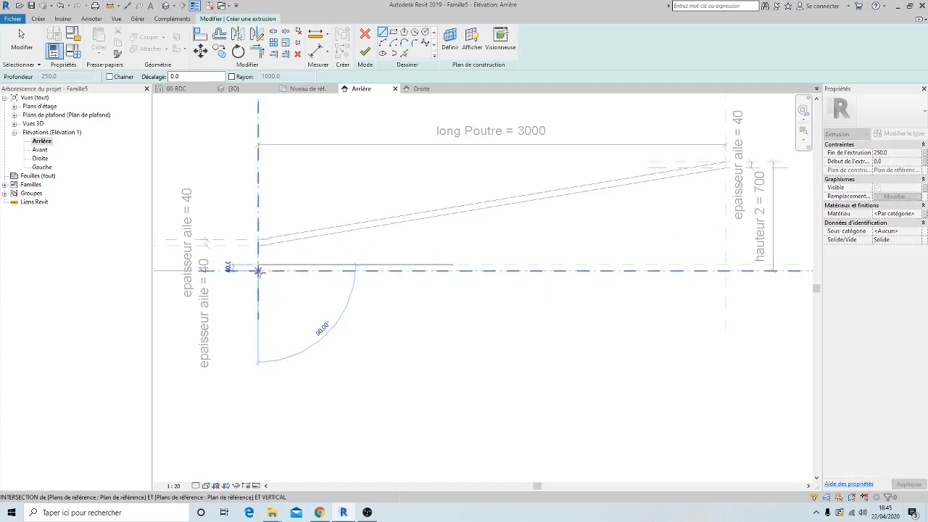
left_click(724, 270)
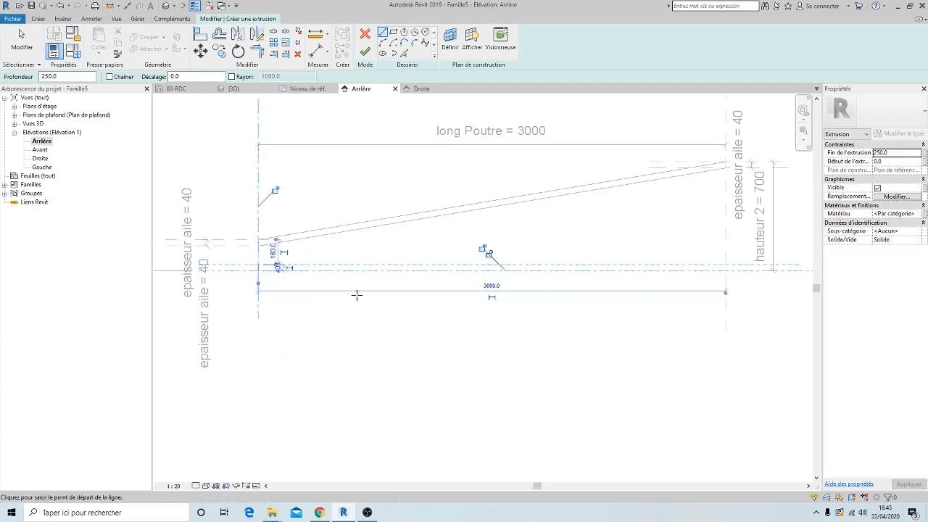
left_click(331, 313)
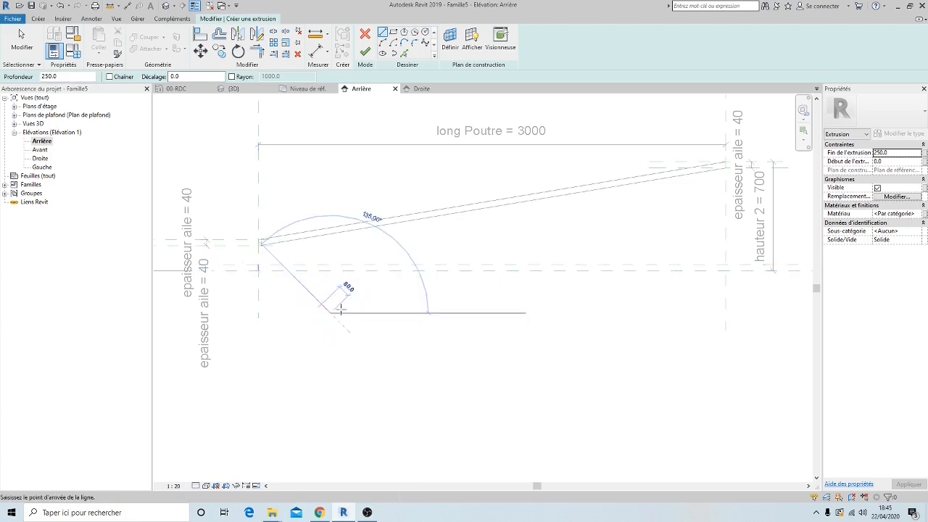
key("Escape")
left_click(665, 245)
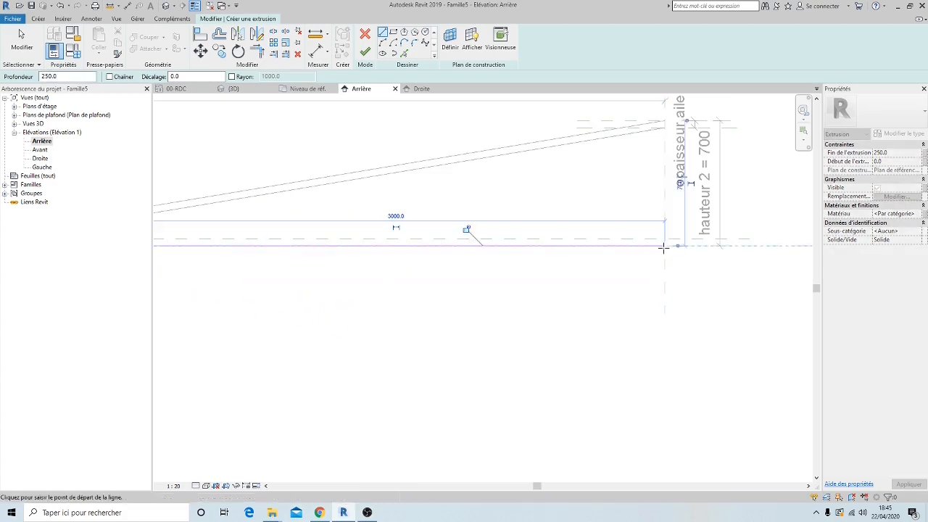
left_click(664, 239)
left_click(665, 239)
left_click(326, 237)
key("Escape")
scroll(339, 292, "down", 2)
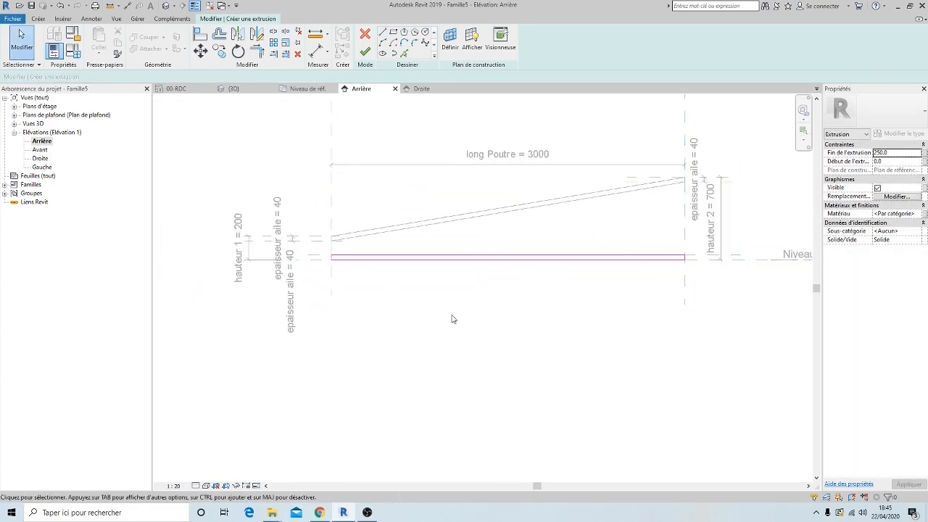
Step: Align the lower flange sketch to the reference planes, finish the extrusion, and clear the selection
left_click(200, 34)
scroll(336, 284, "up", 3)
left_click(482, 253)
left_click(482, 233)
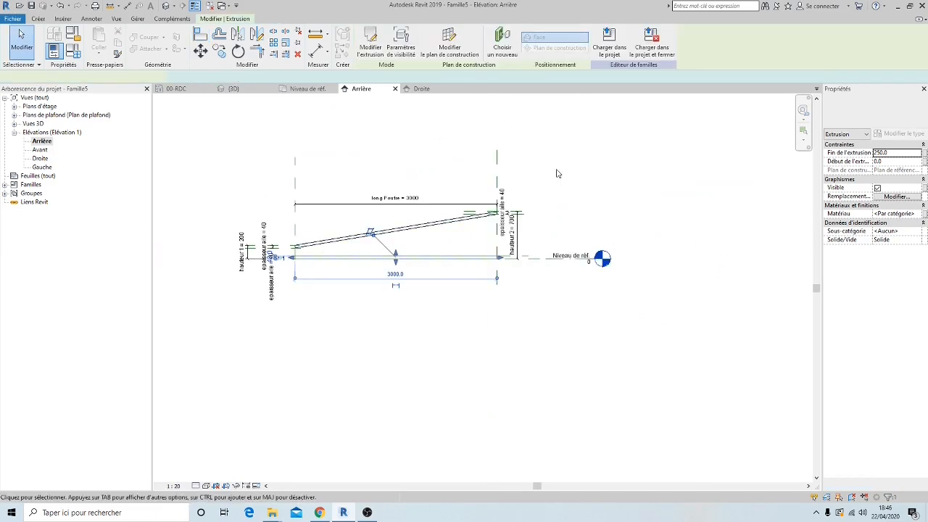
left_click(558, 174)
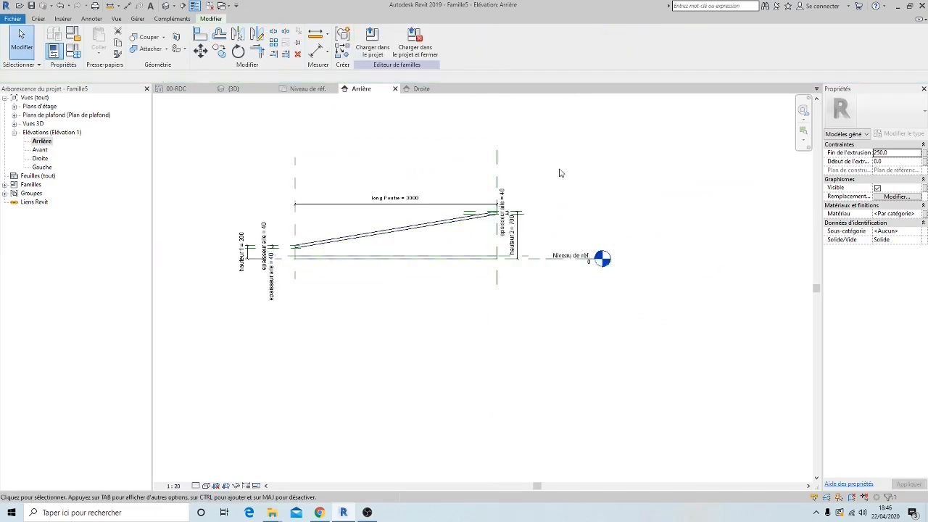
Step: Inspect the lower flange in the rear elevation and orbit around both flanges in the 3D view
scroll(480, 265, "up", 4)
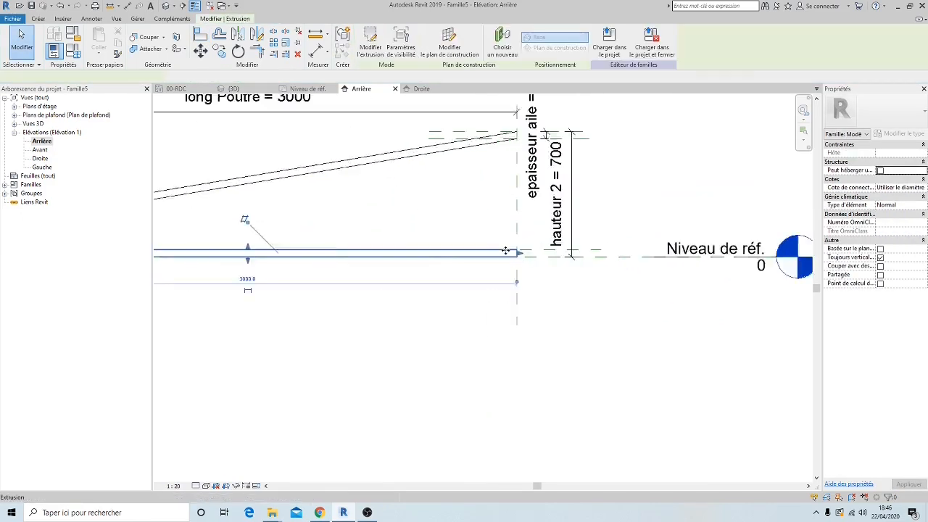
scroll(244, 217, "down", 4)
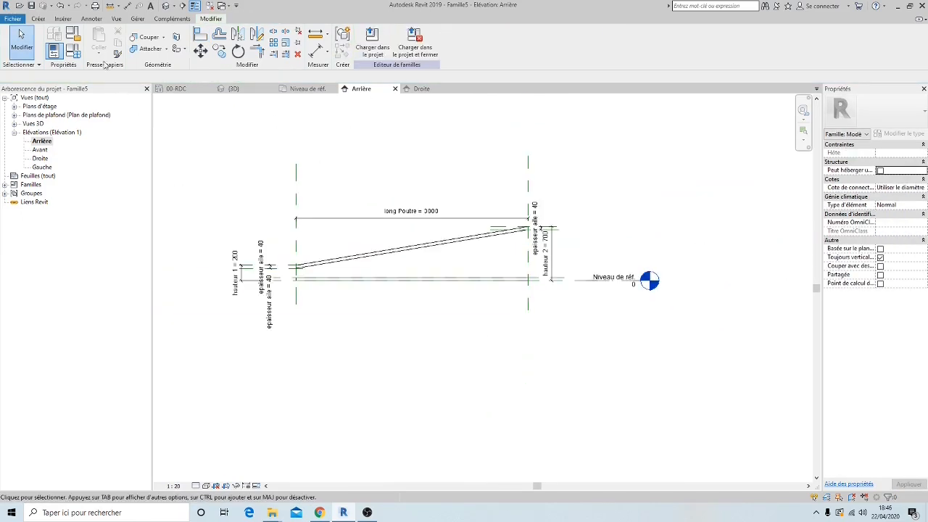
left_click(165, 7)
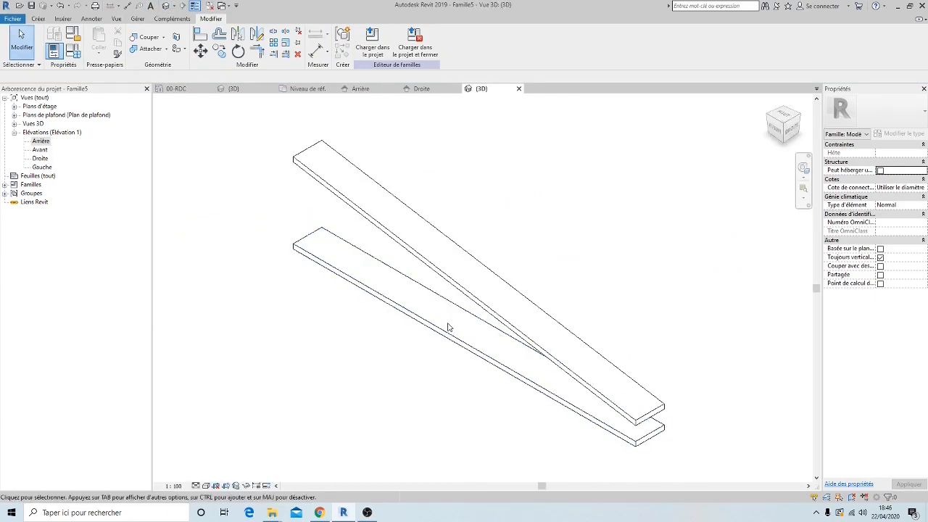
middle_click_drag(448, 328, 396, 338, "shift")
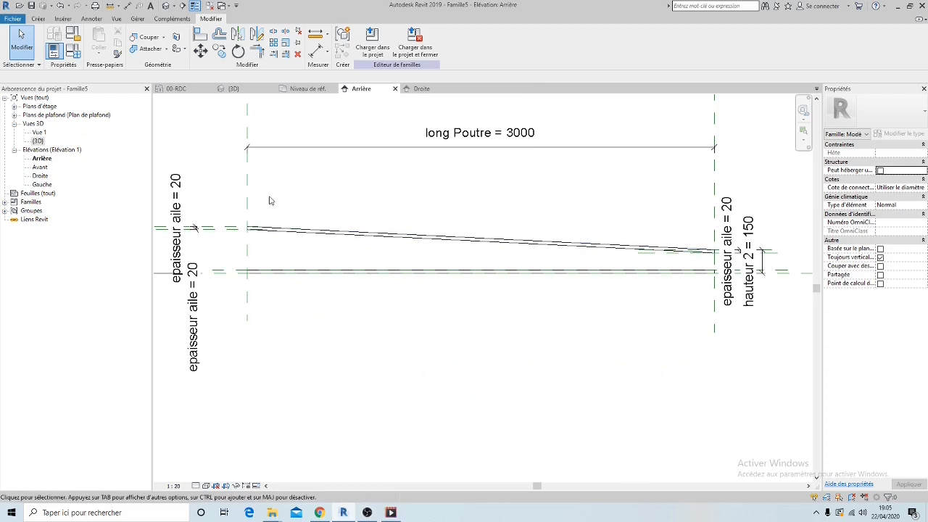
Step: Start a web extrusion in the rear elevation, picking and locking the upper flange's underside, lower flange's top and both end reference planes
left_click(421, 88)
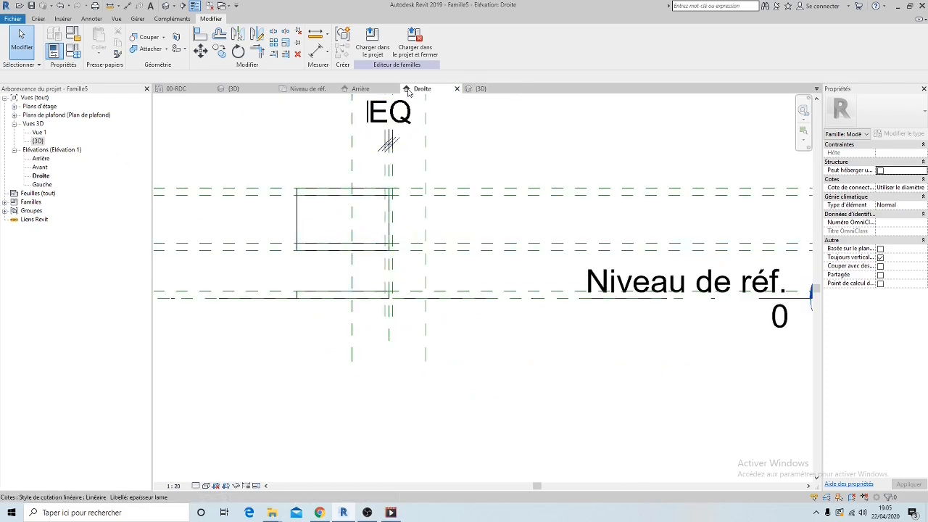
left_click(360, 88)
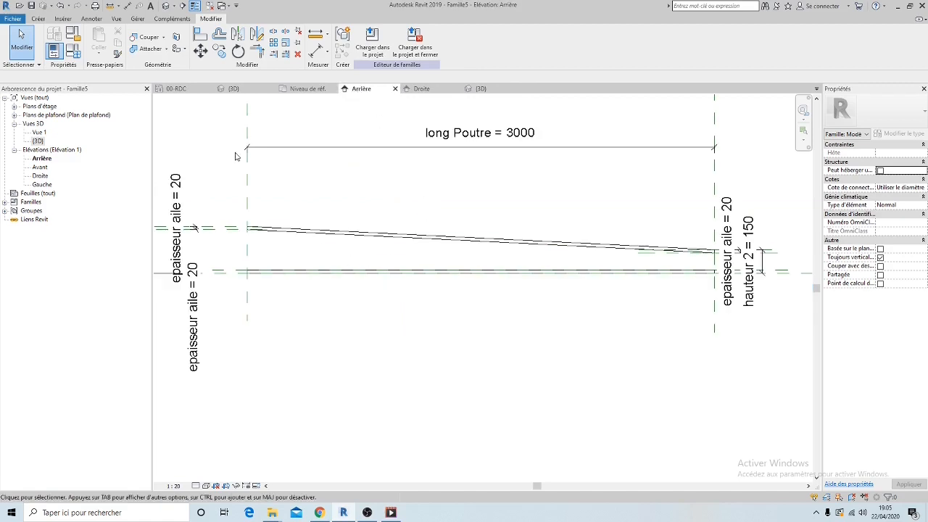
left_click(39, 19)
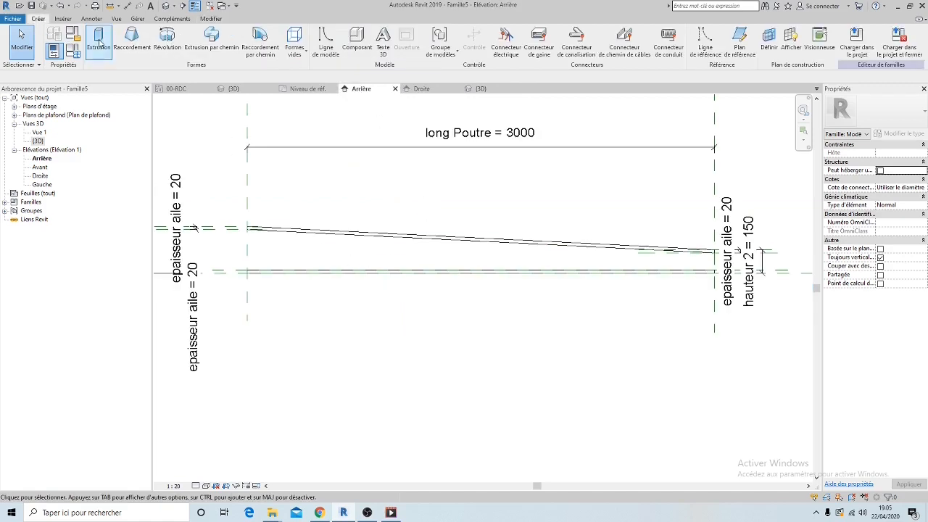
left_click(100, 42)
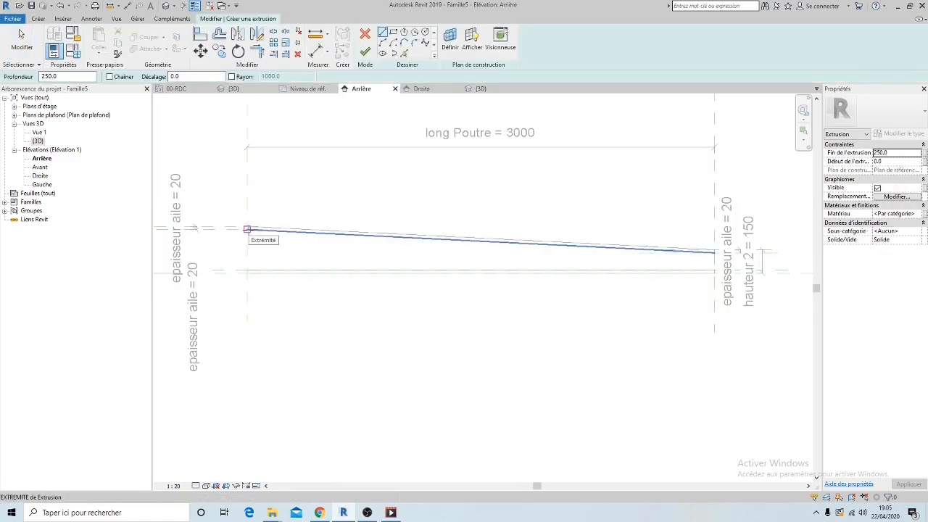
left_click(404, 54)
left_click(348, 237)
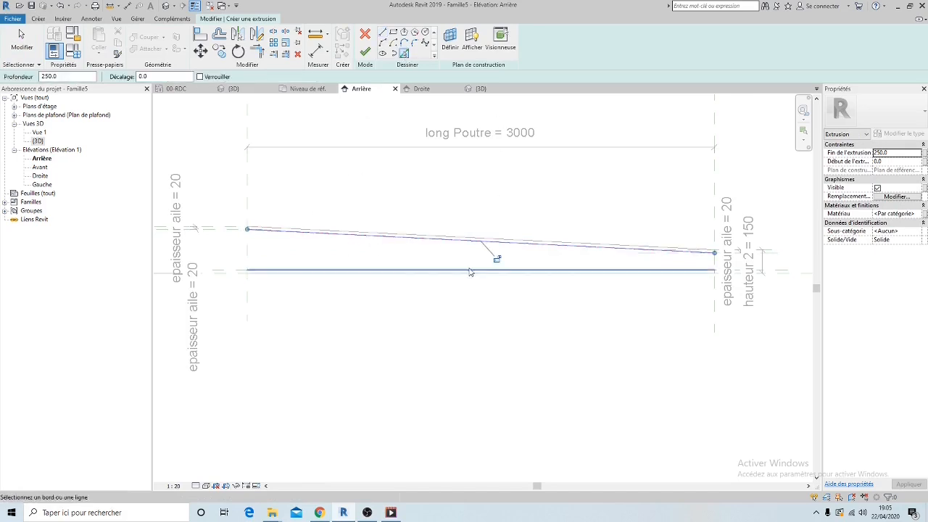
left_click(248, 250)
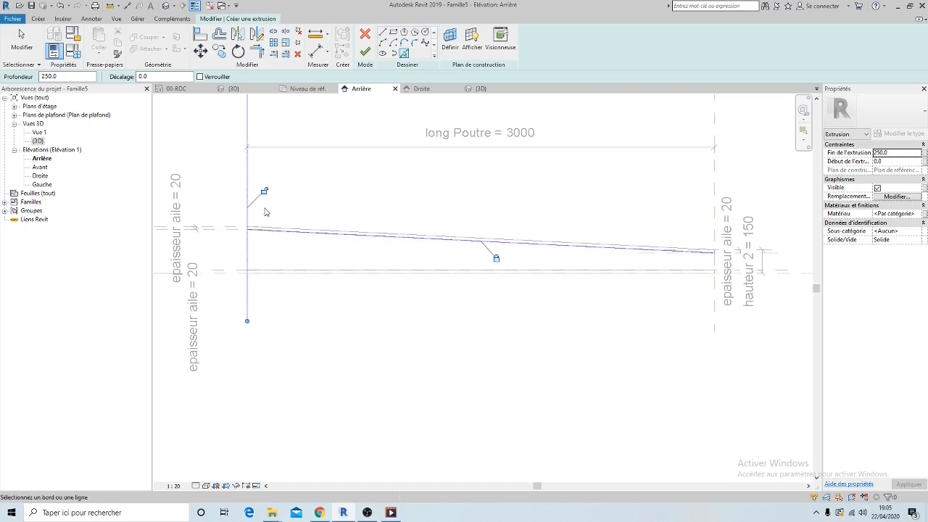
left_click(354, 269)
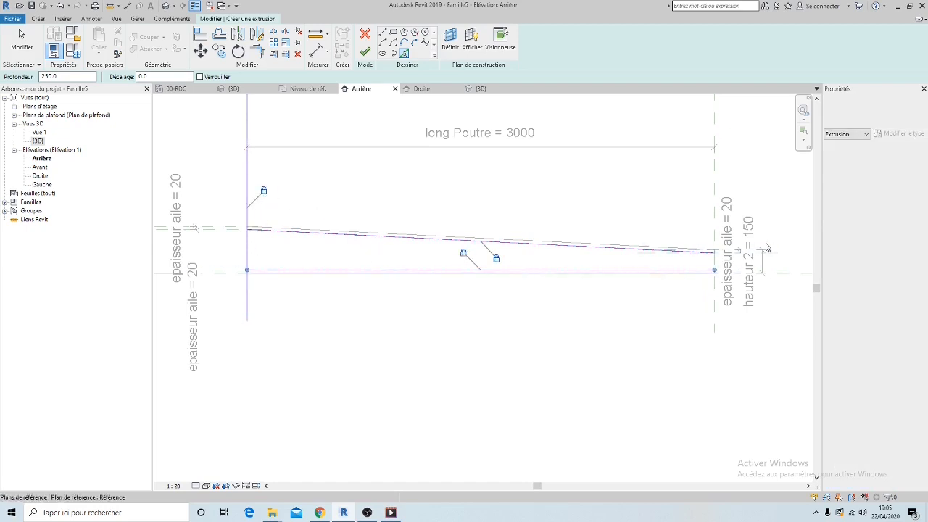
left_click(714, 230)
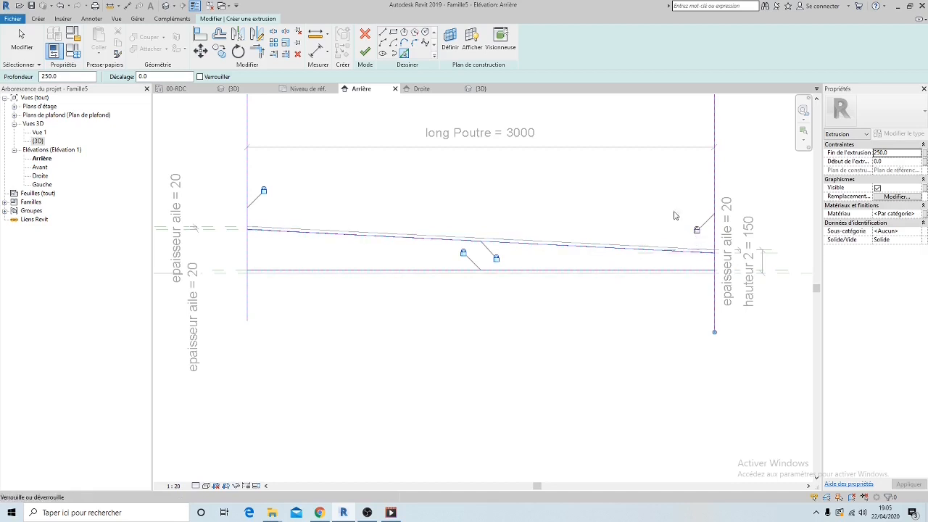
Step: Trim the four web sketch lines at their corners into a closed profile, finish the extrusion and clear the selection
left_click(258, 49)
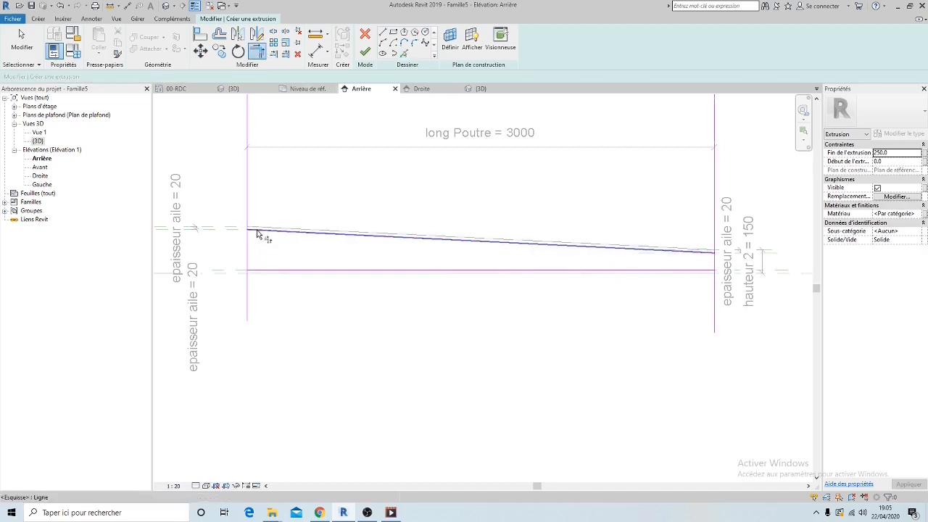
left_click(258, 233)
left_click(248, 247)
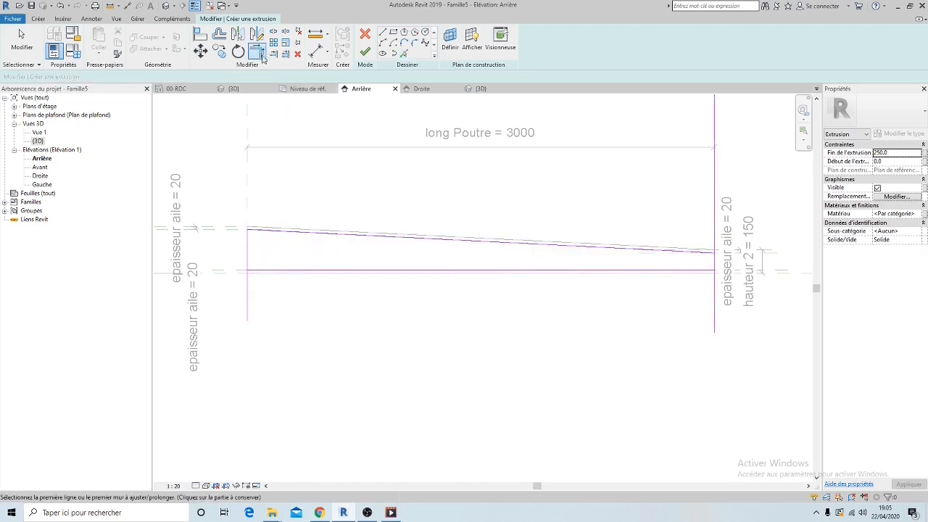
left_click(258, 271)
left_click(251, 261)
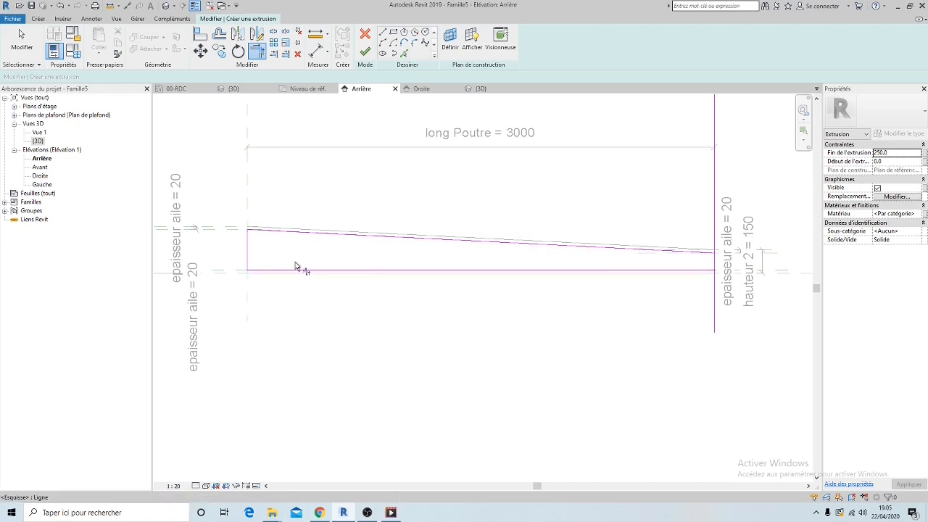
left_click(689, 251)
left_click(714, 263)
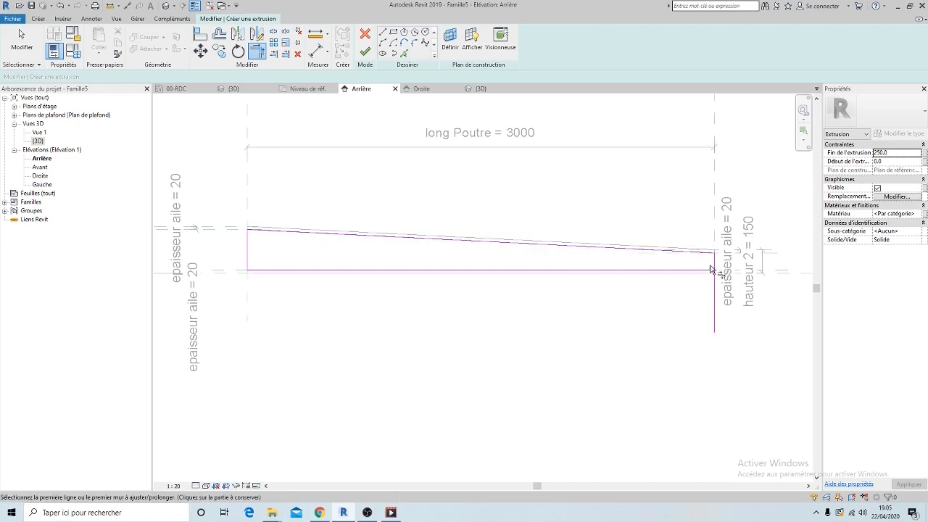
left_click(714, 265)
left_click(703, 270)
left_click(364, 51)
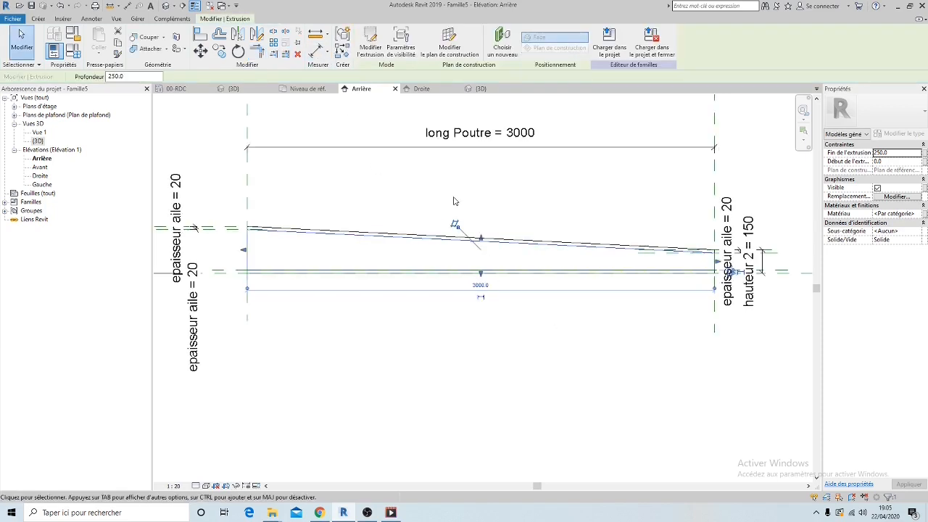
left_click(394, 216)
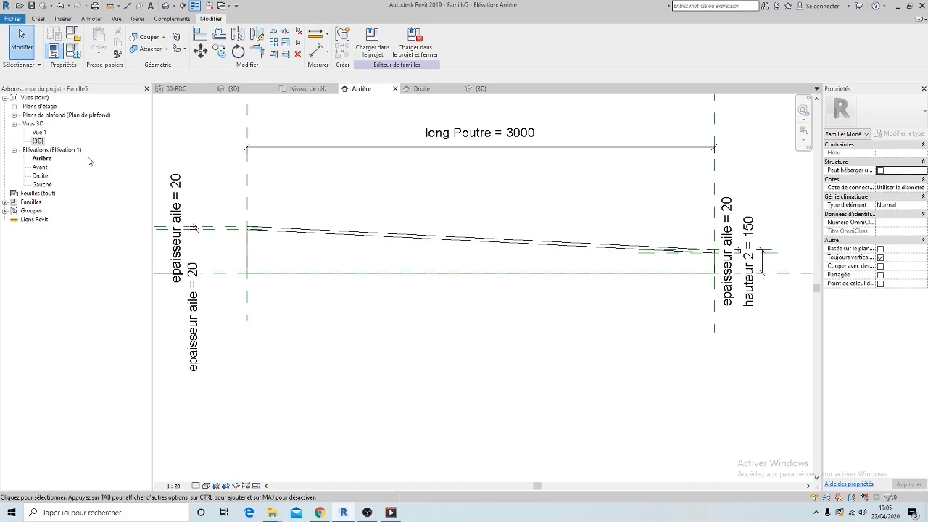
Step: Inspect the web extrusion between the two flanges from several angles in the 3D view
double_click(36, 141)
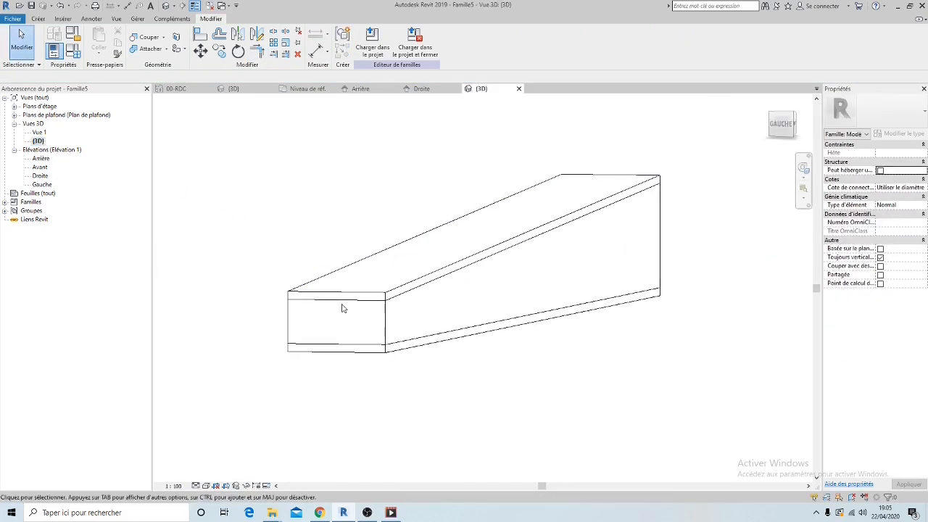
mouse_move(341, 379)
middle_mouse_down("shift")
mouse_move(415, 389)
mouse_move(361, 382)
mouse_move(334, 361)
mouse_move(349, 371)
middle_mouse_up("shift")
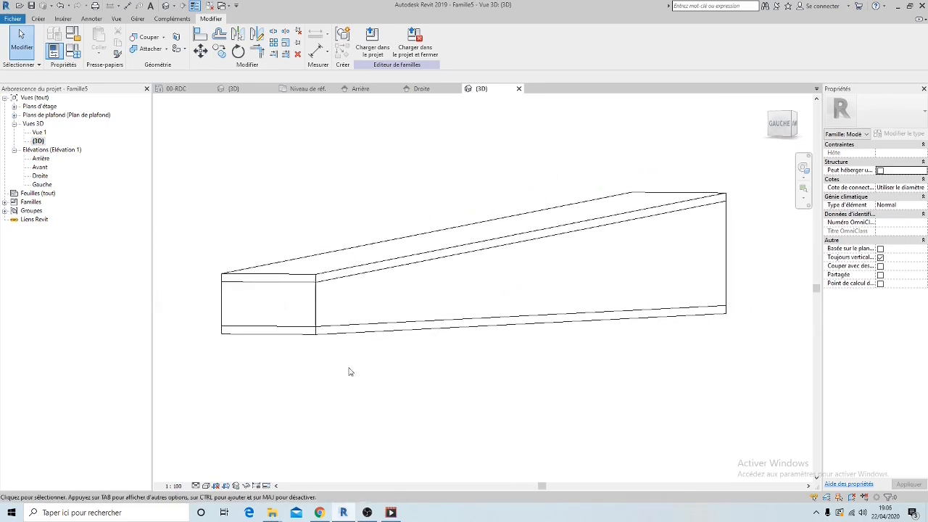
left_click(317, 309)
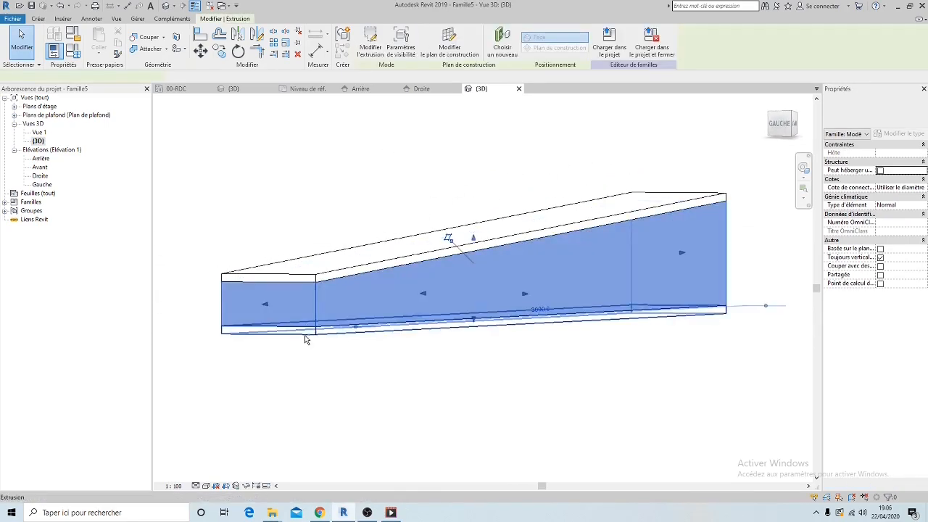
middle_click_drag(307, 338, 366, 356, "shift")
left_click(384, 358)
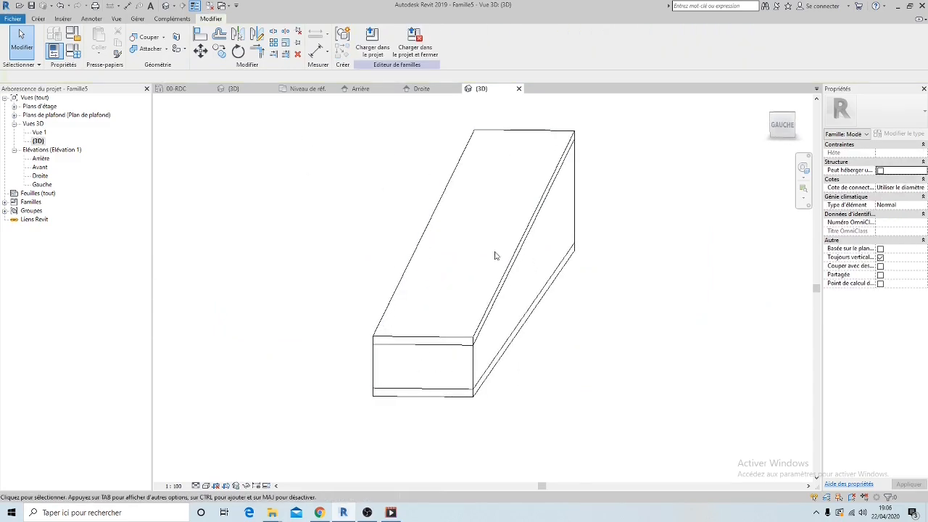
middle_click_drag(495, 255, 405, 128, "shift")
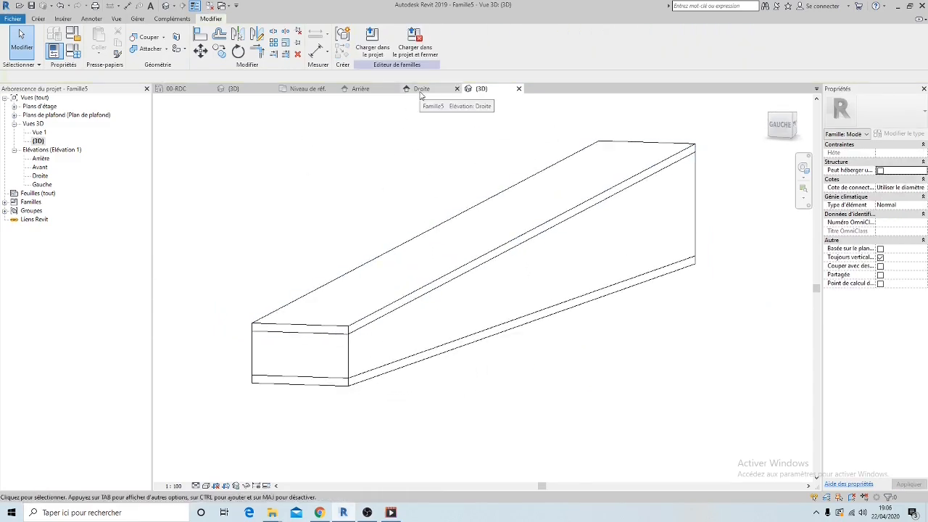
Step: In the right elevation, stretch the upper flange's two sides to the outer width reference planes and lock both
left_click(421, 89)
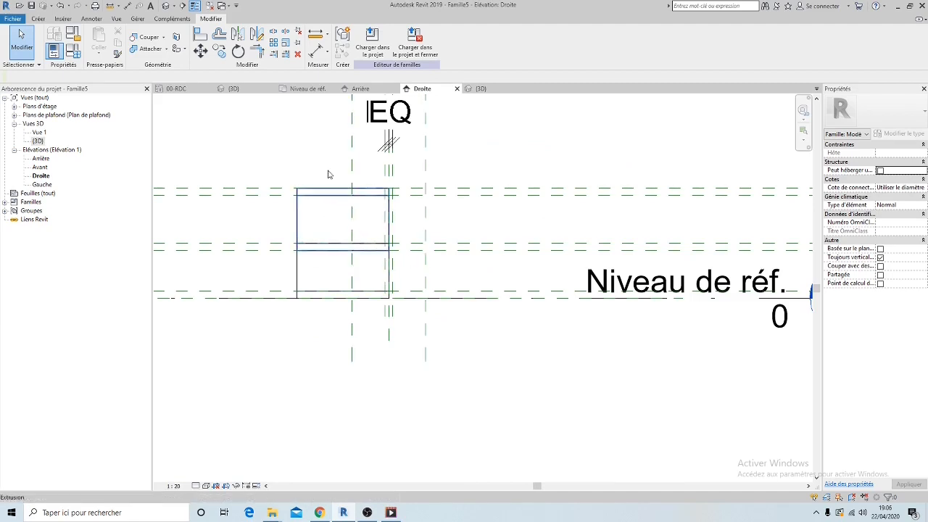
scroll(334, 239, "down", 1)
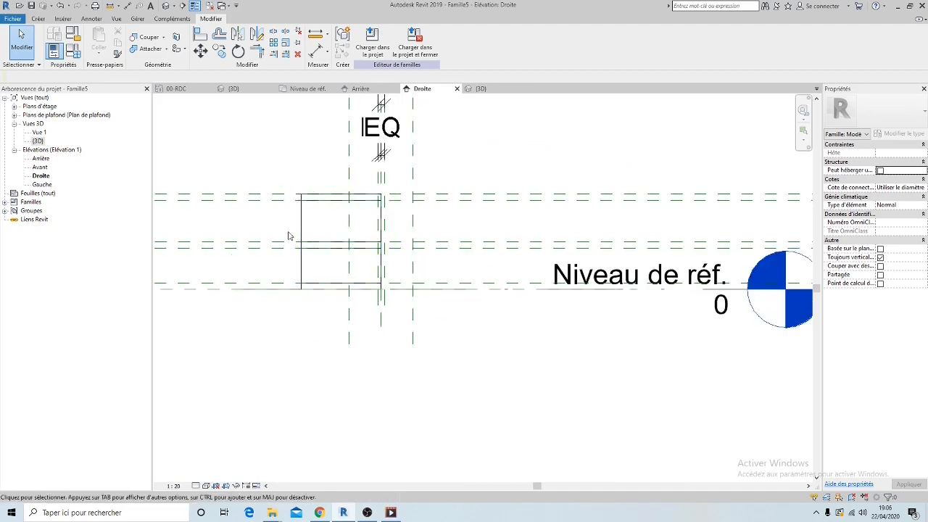
scroll(379, 296, "down", 1)
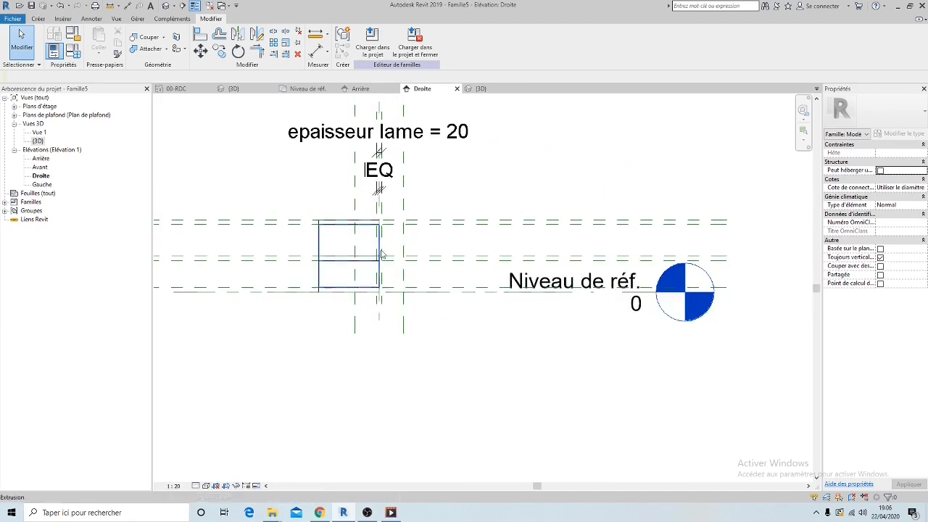
scroll(284, 308, "up", 1)
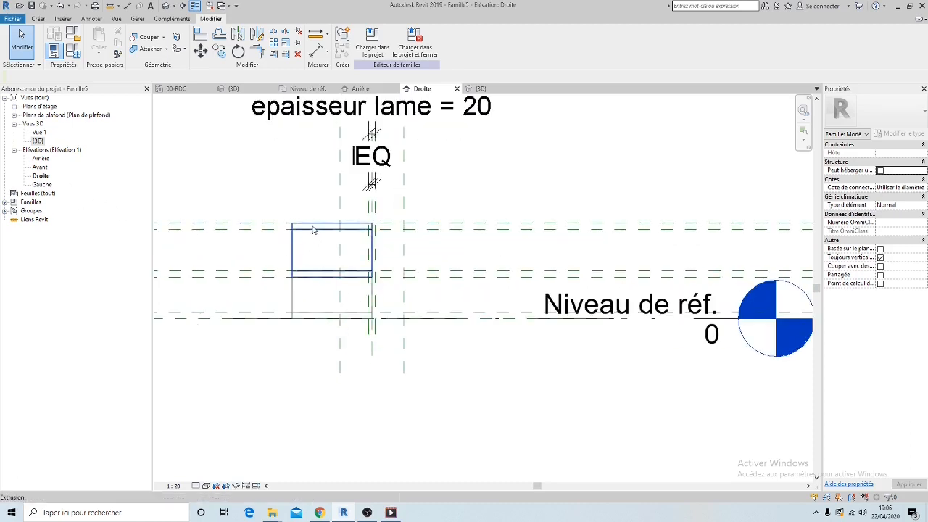
left_click(362, 250)
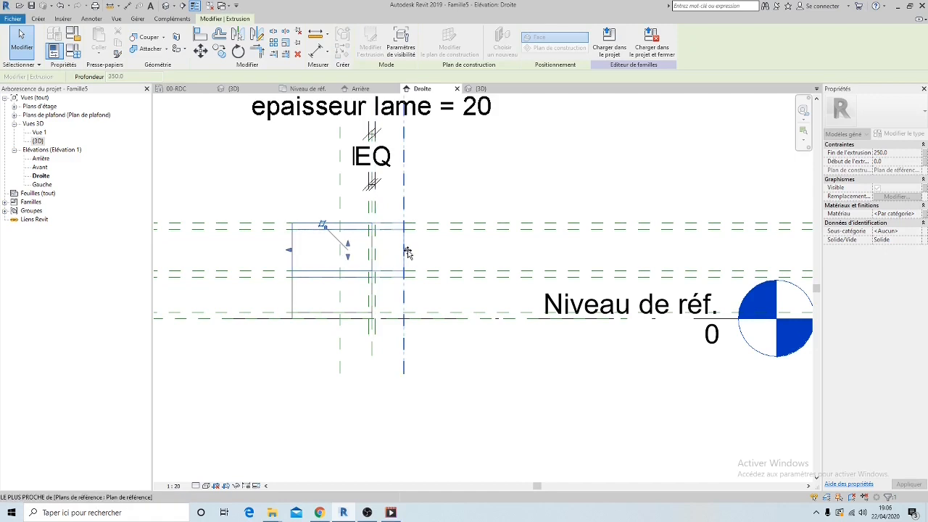
left_click_drag(413, 251, 446, 261)
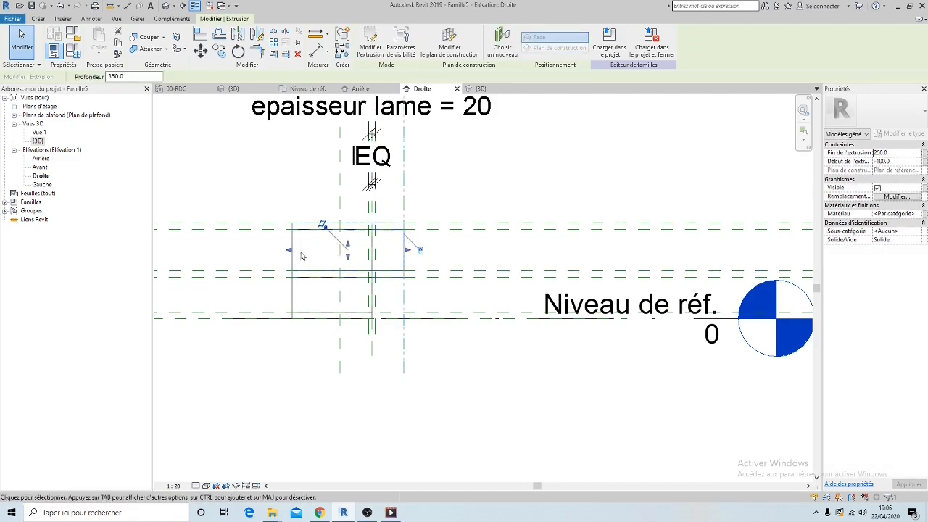
left_click_drag(290, 251, 338, 252)
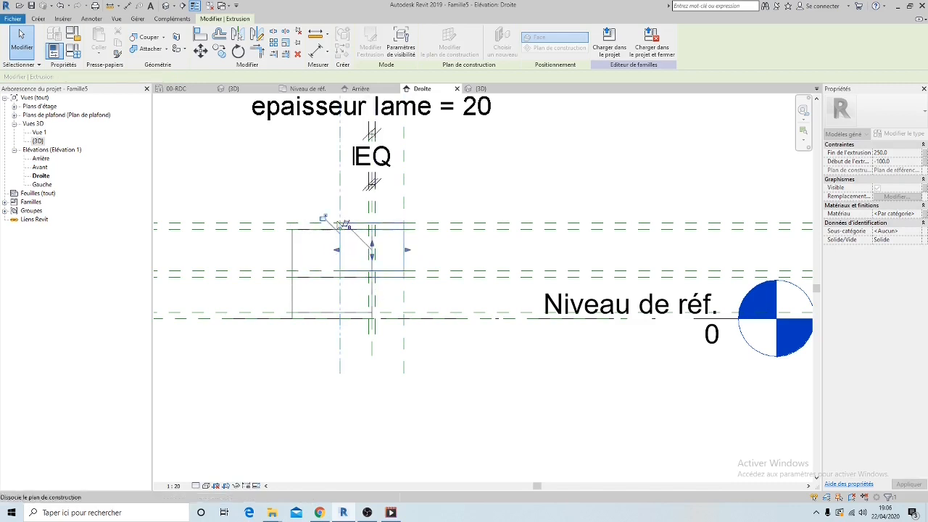
left_click_drag(323, 218, 320, 219)
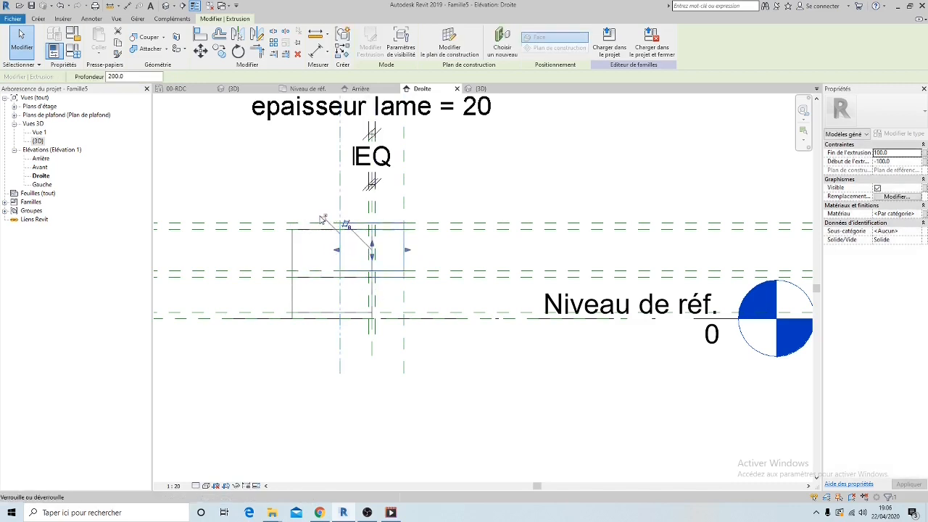
Step: Fit the web's two faces to the inner reference planes of the "epaisseur lame" dimension and lock them
left_click(295, 272)
left_click(295, 271)
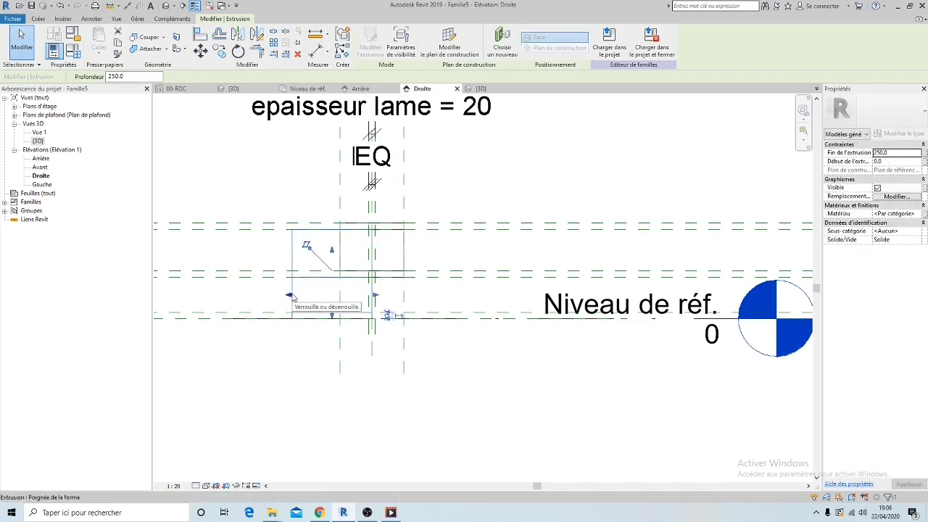
left_click_drag(292, 297, 379, 297)
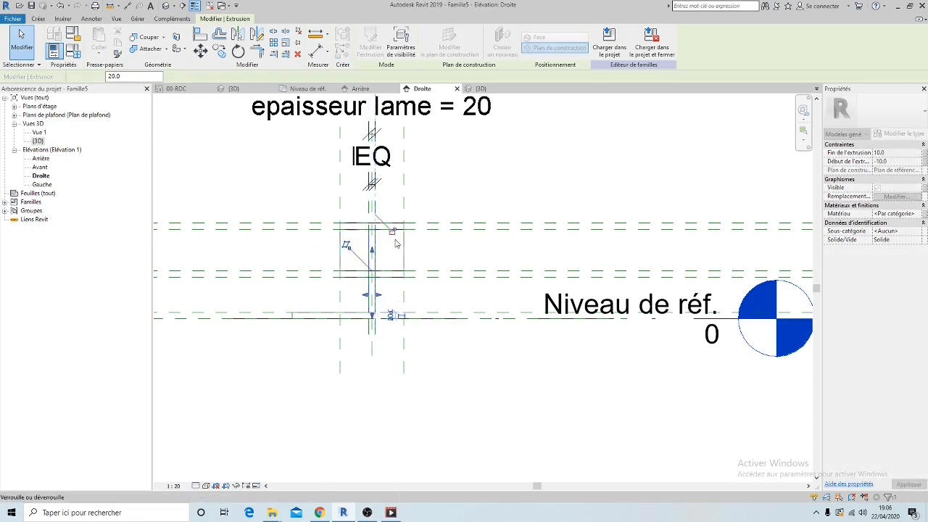
Step: Fit the lower flange's two sides to the outer width reference planes and lock them
left_click(319, 316)
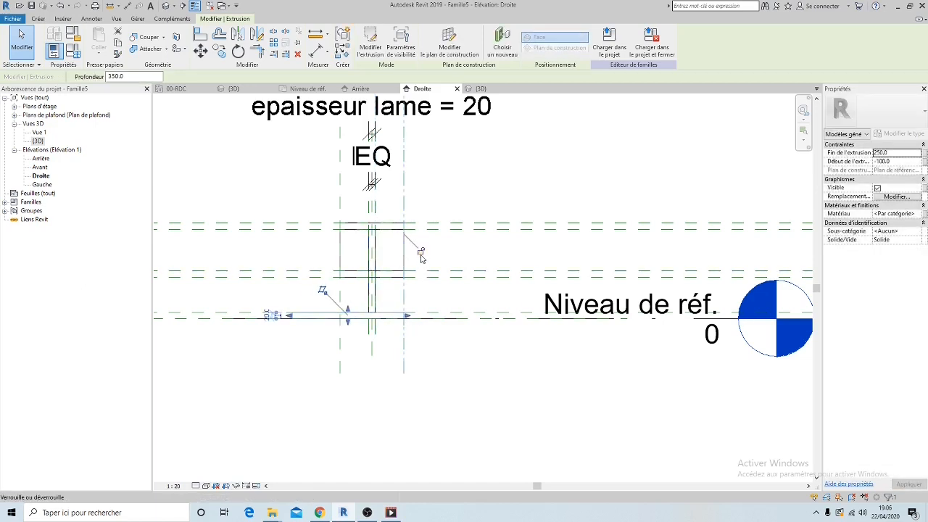
left_click_drag(288, 316, 339, 317)
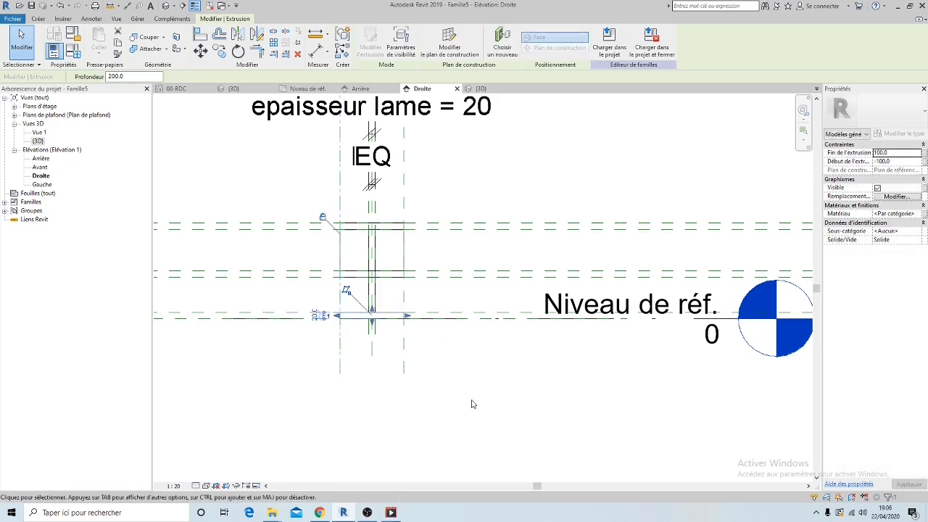
Step: Inspect the finished beam's flanges and web from several angles in the family's 3D view
left_click(456, 376)
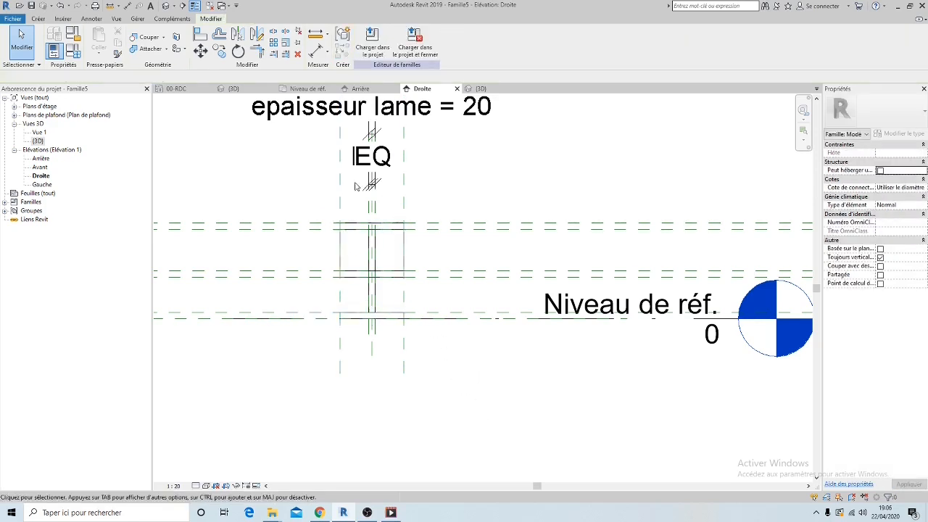
left_click(484, 88)
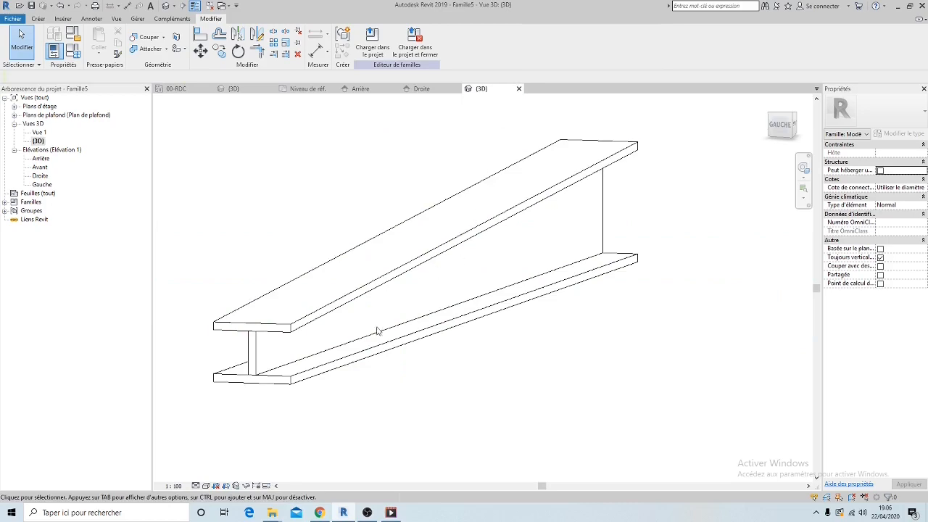
middle_click_drag(301, 401, 366, 399)
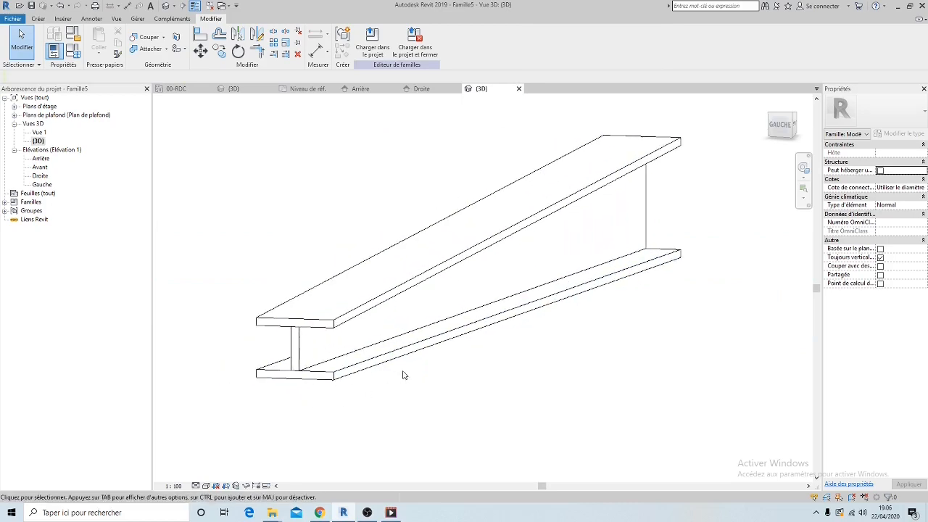
middle_click_drag(425, 366, 448, 368, "shift")
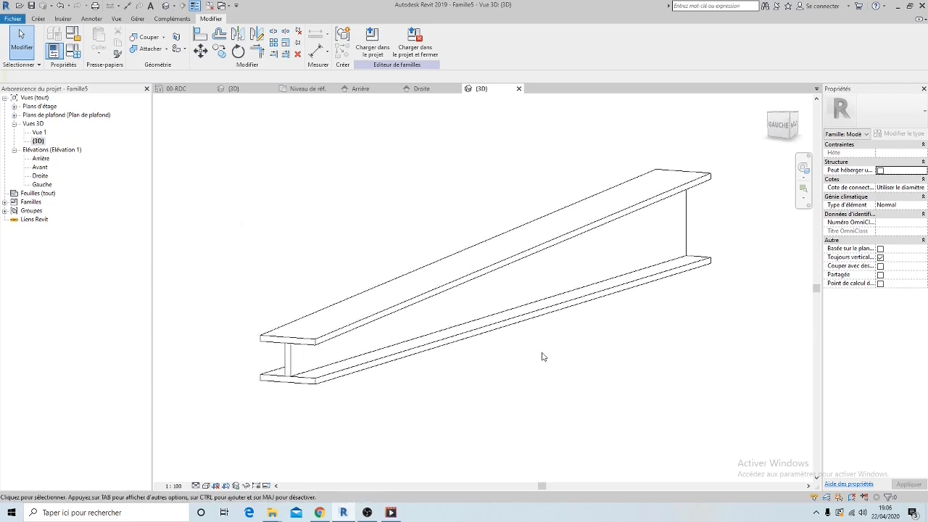
middle_click_drag(543, 357, 521, 367, "shift")
middle_click_drag(410, 373, 416, 391, "shift")
scroll(359, 327, "up", 3)
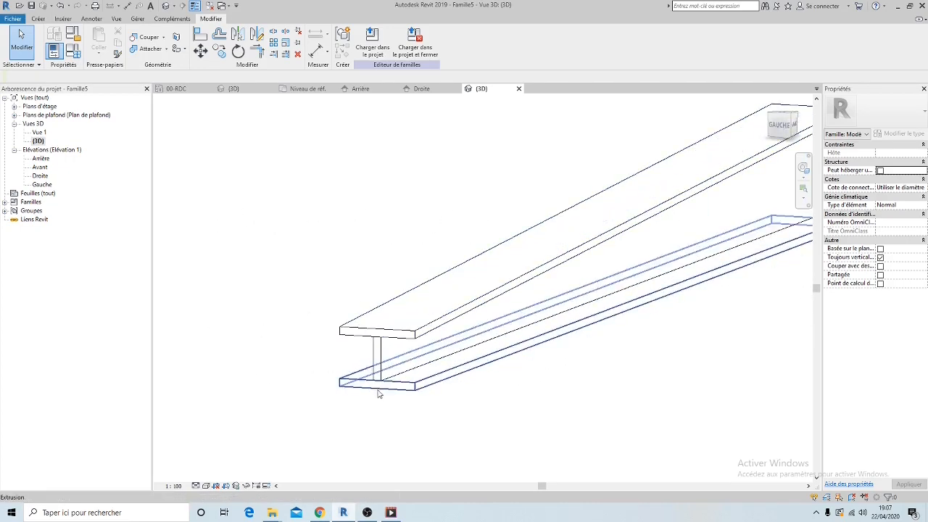
scroll(507, 289, "down", 3)
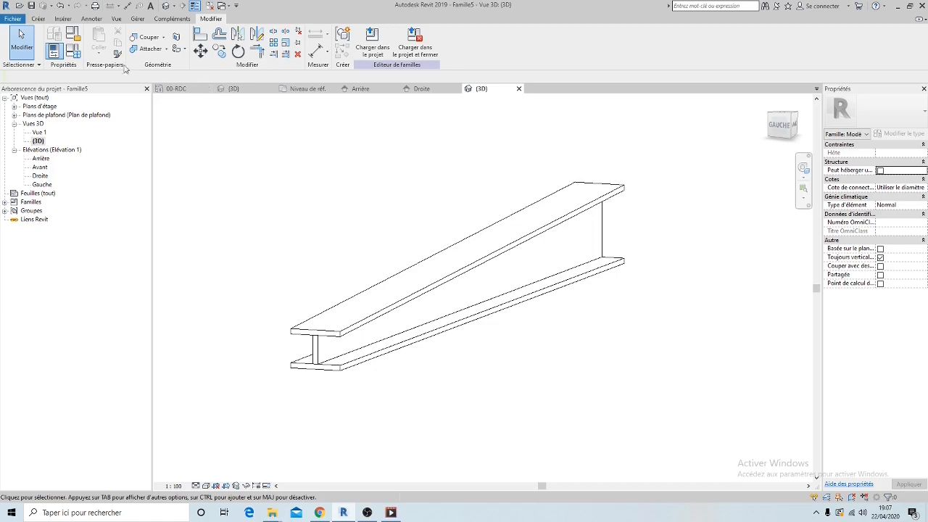
Step: Load the beam family into the open project Projet1
left_click(372, 45)
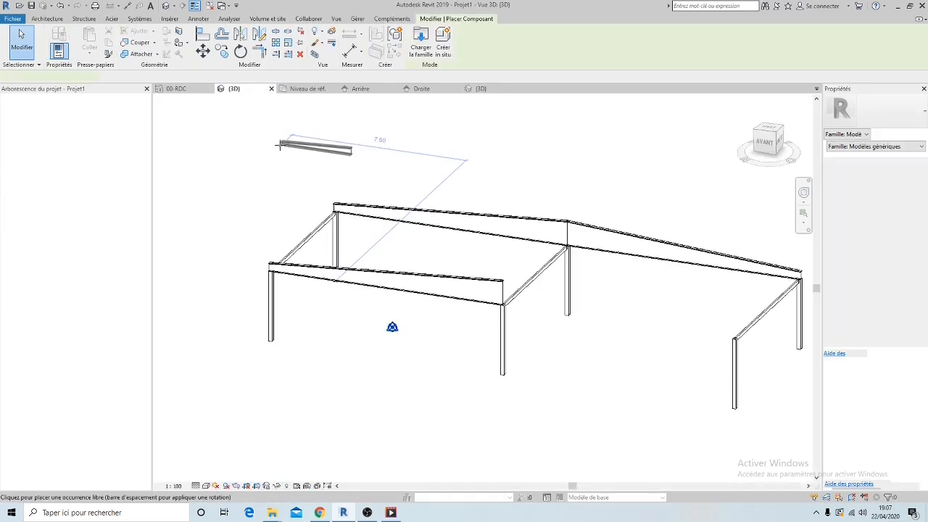
scroll(354, 249, "up", 5)
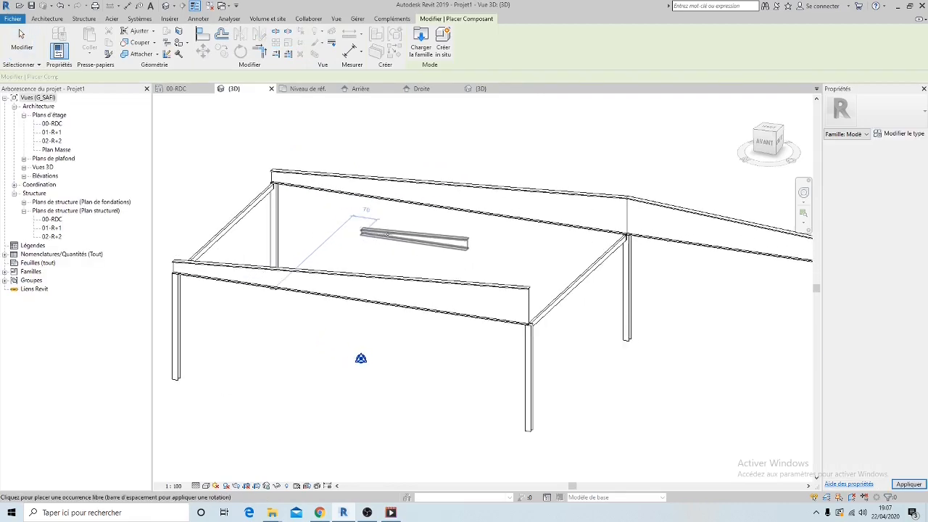
middle_click_drag(381, 230, 457, 230)
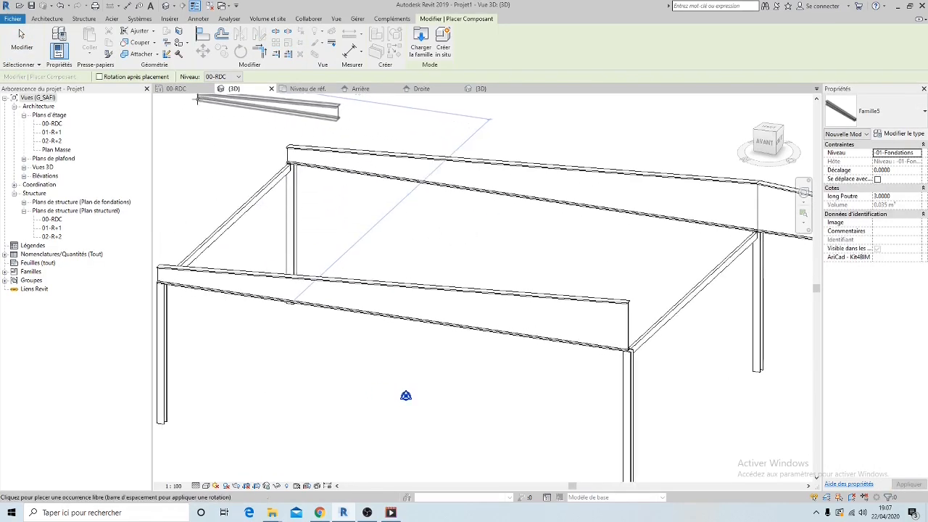
Step: In the 00-RDC plan, place a Famille5 beam on level 01-R+1, starting on the leftmost grid line between beams 01 and 03
left_click(175, 89)
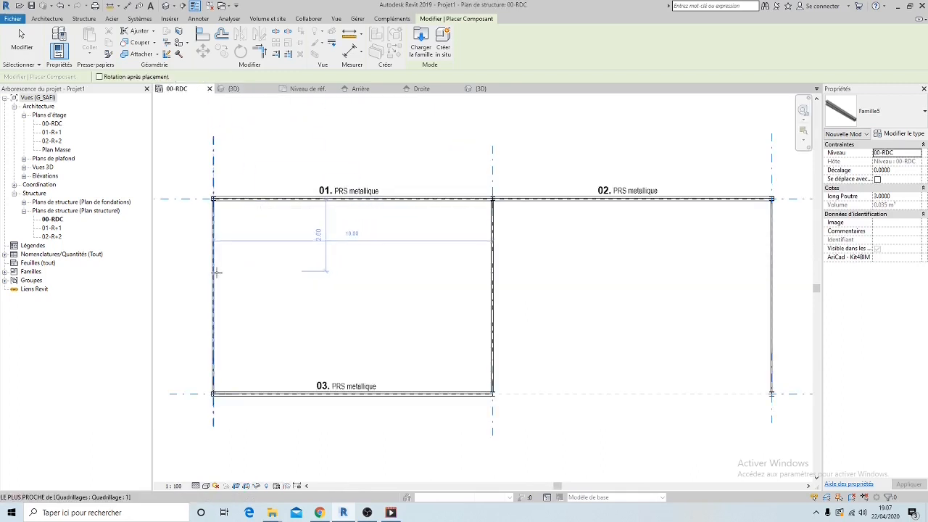
left_click(917, 153)
left_click(888, 172)
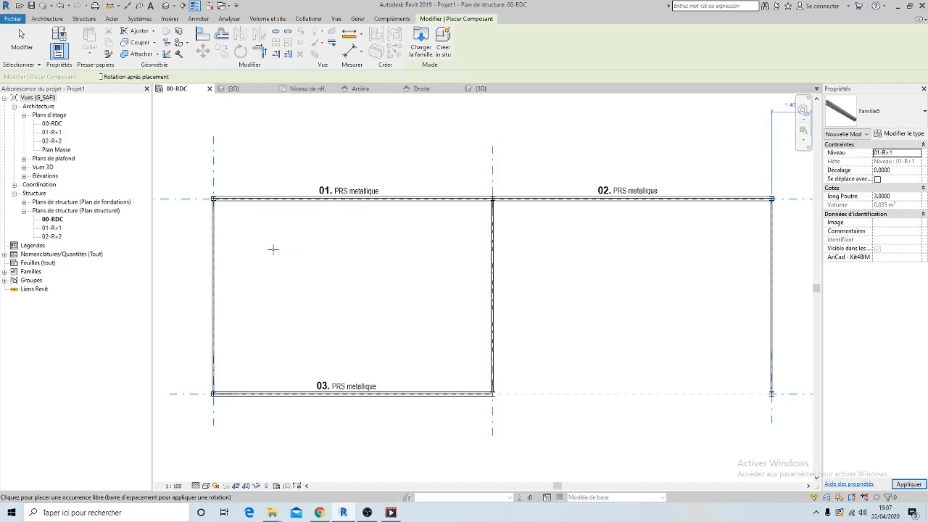
scroll(215, 275, "up", 2)
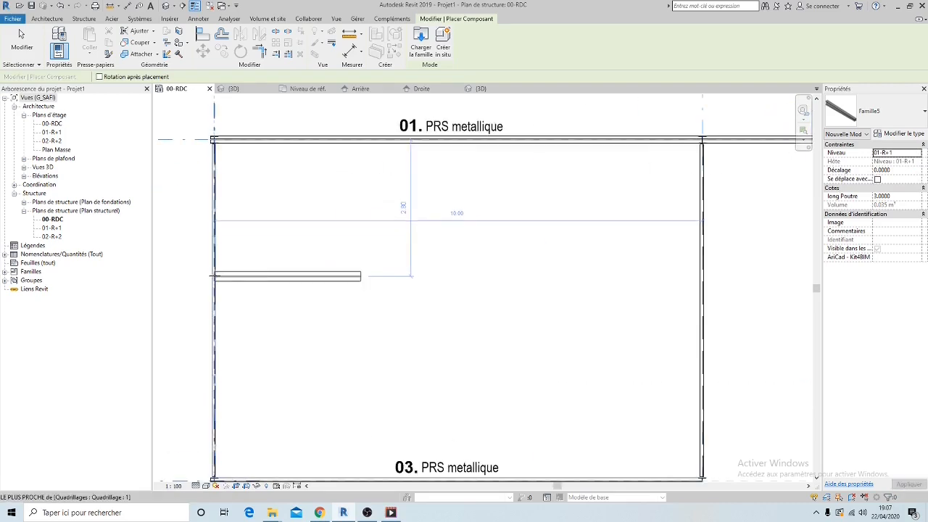
left_click(212, 275)
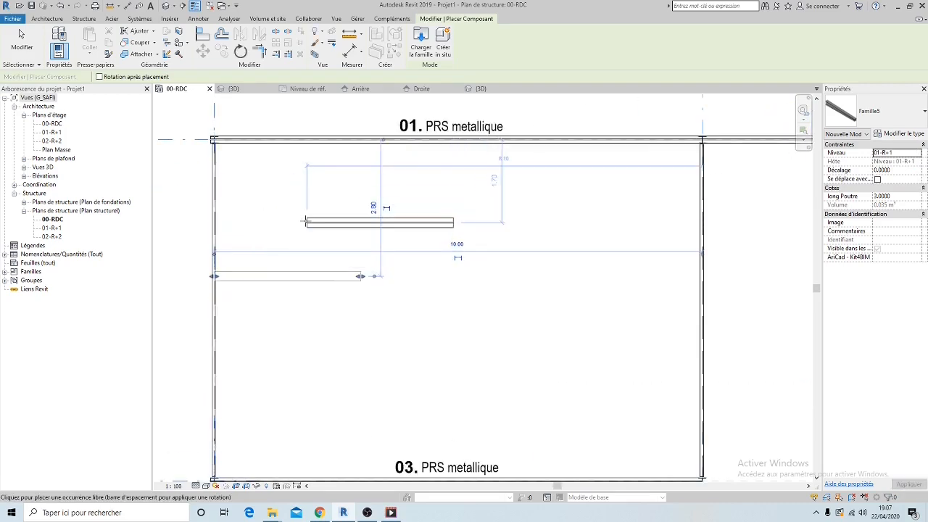
key("Escape")
Step: Stretch the placed beam's free end to grid B, so it spans the whole bay
left_click(305, 276)
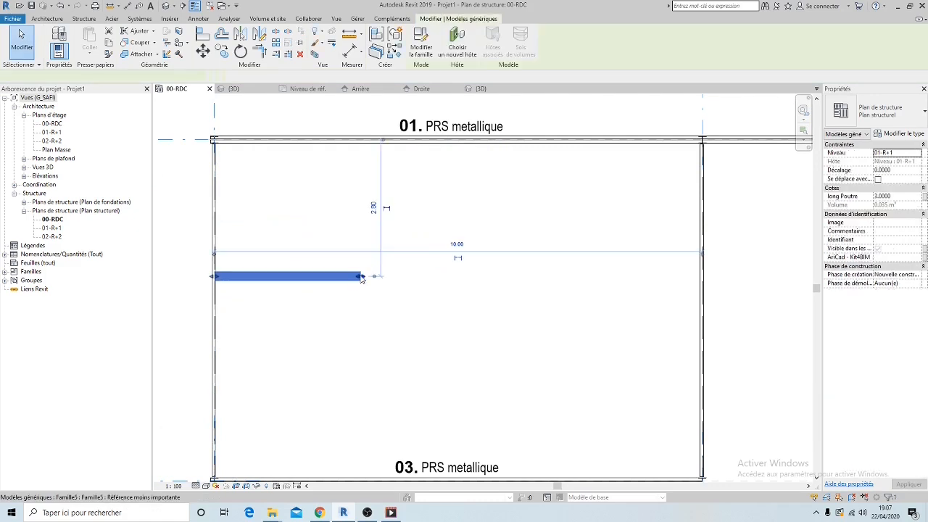
left_click_drag(362, 276, 702, 277)
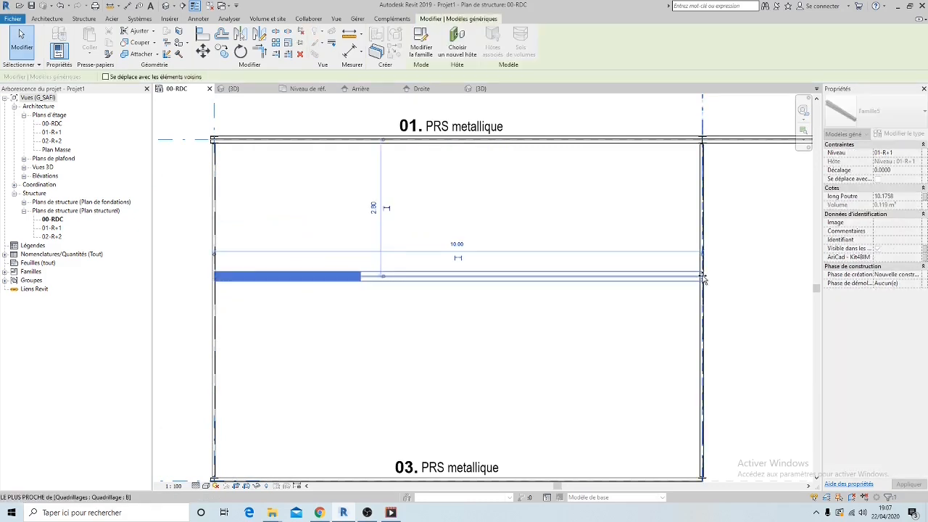
left_click(471, 314)
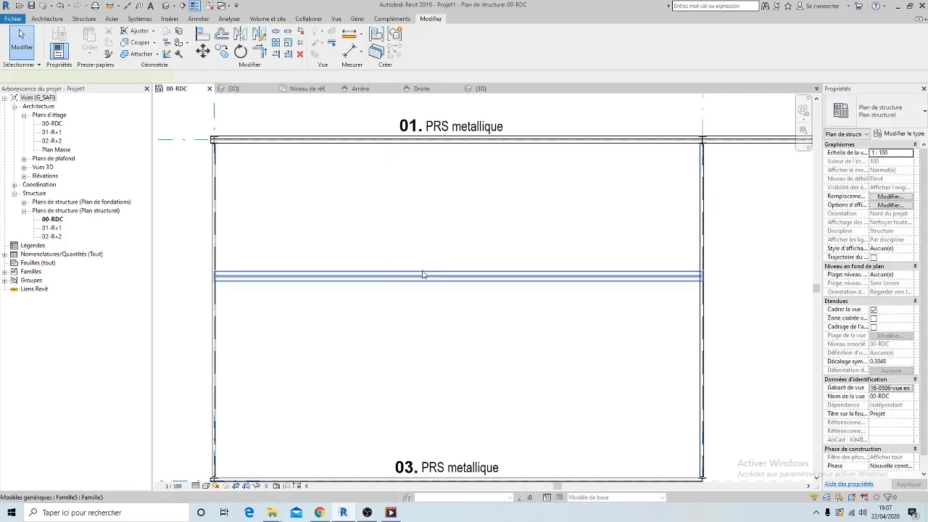
left_click(424, 273)
left_click(468, 321)
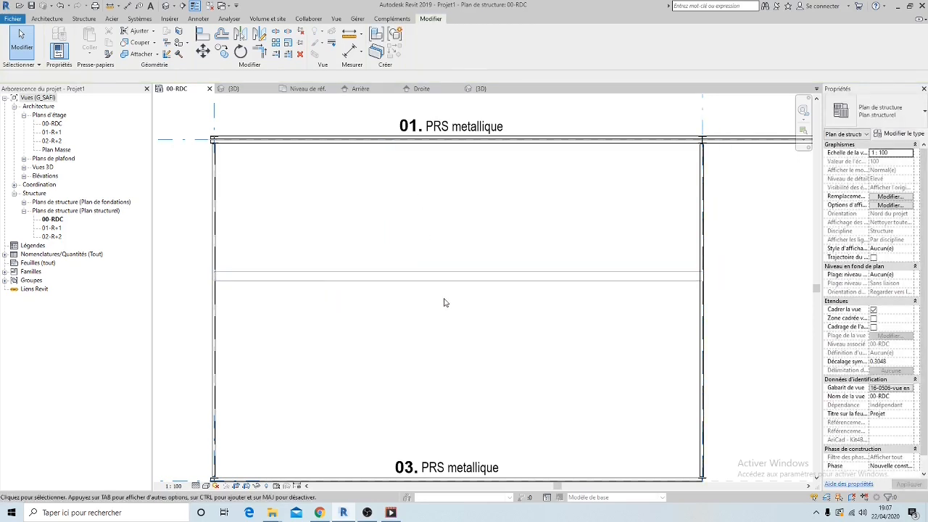
Step: Check the placed beam in 3D, and move it in the 00-RDC plan to about 60 cm from PRS metallique 01
left_click(232, 89)
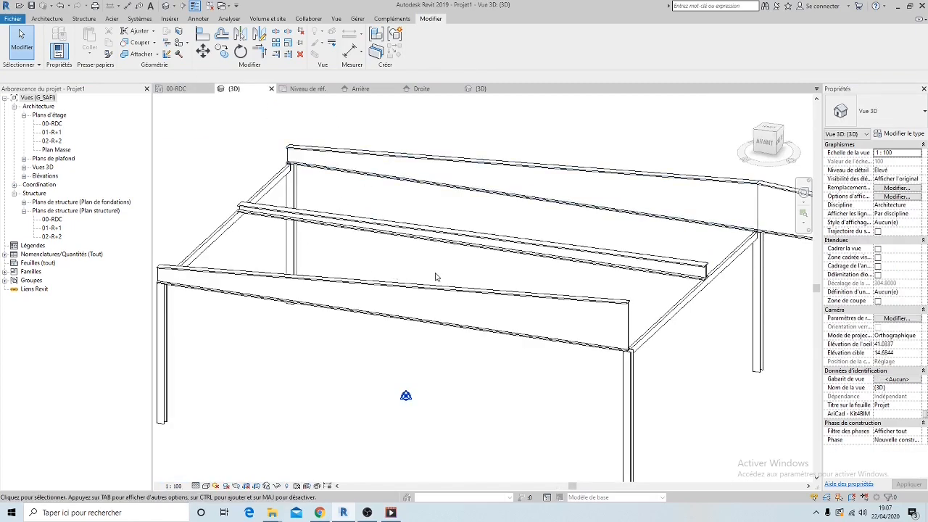
mouse_move(436, 276)
middle_mouse_down("shift")
mouse_move(590, 284)
mouse_move(437, 282)
middle_mouse_up("shift")
middle_click_drag(593, 384, 628, 302, "shift")
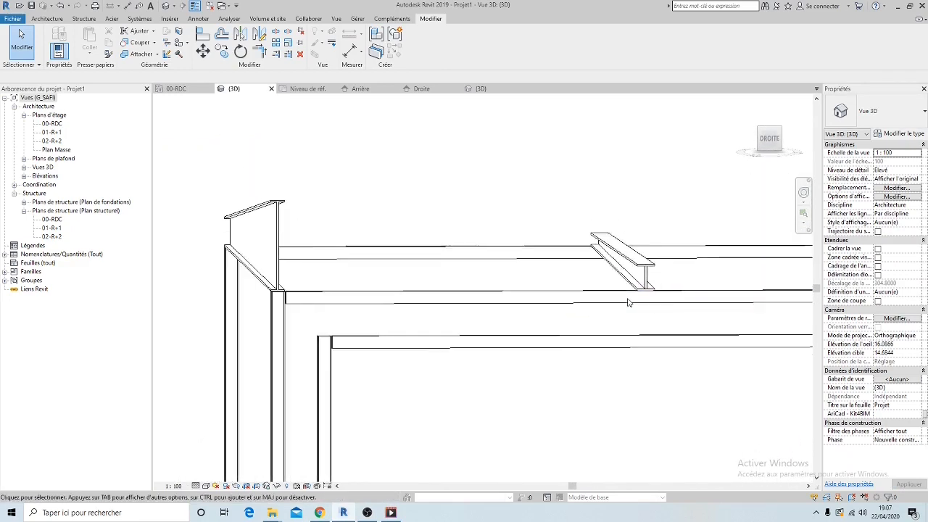
left_click(647, 276)
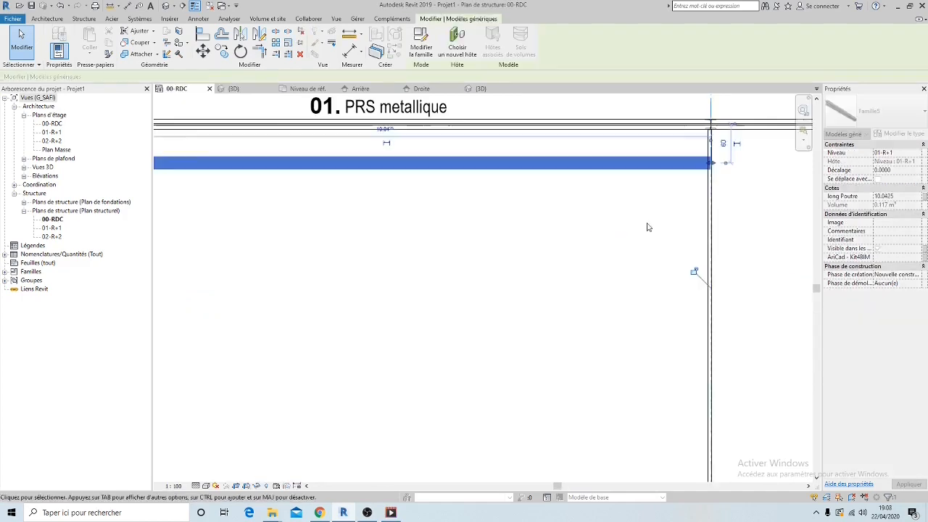
left_click(648, 226)
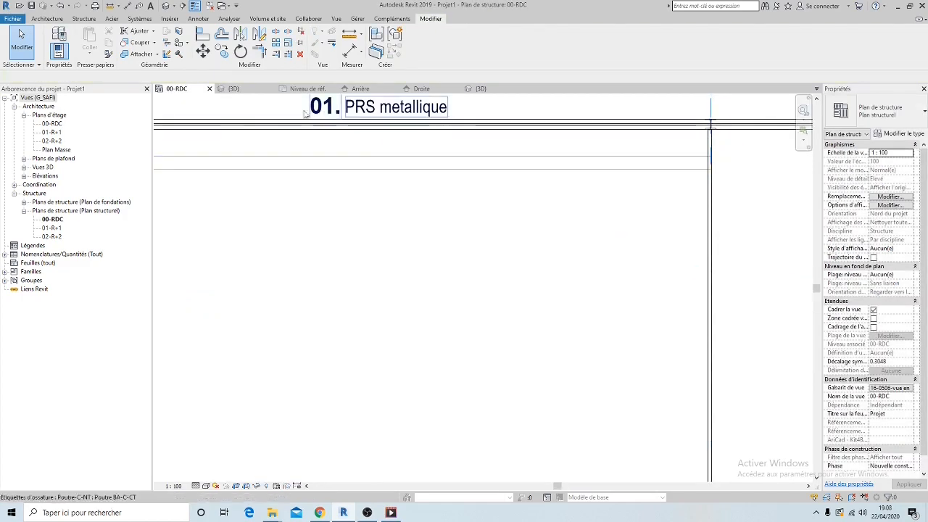
Step: Remove the adjoining bay's PRS metallique beam from the 3D view to expose the end of the new beam
left_click(231, 90)
middle_click_drag(453, 248, 500, 332, "shift")
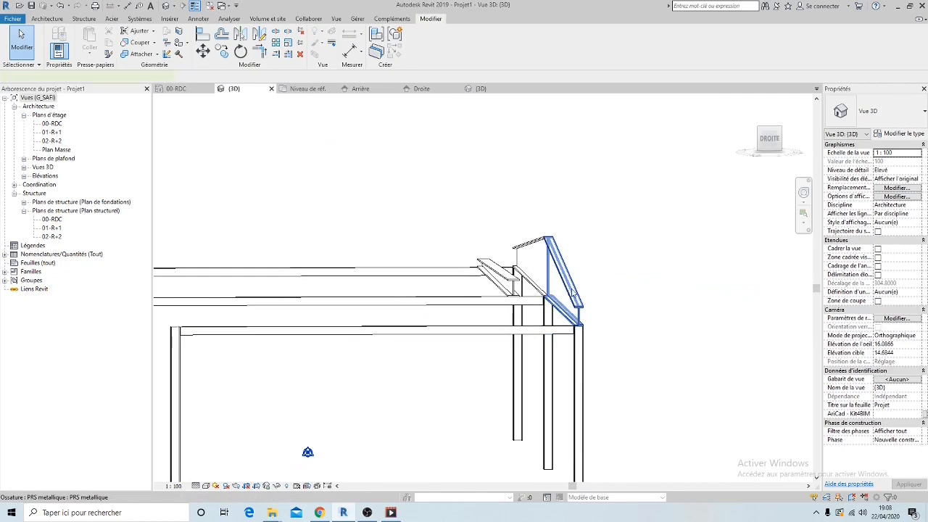
left_click(572, 293)
left_click(599, 308)
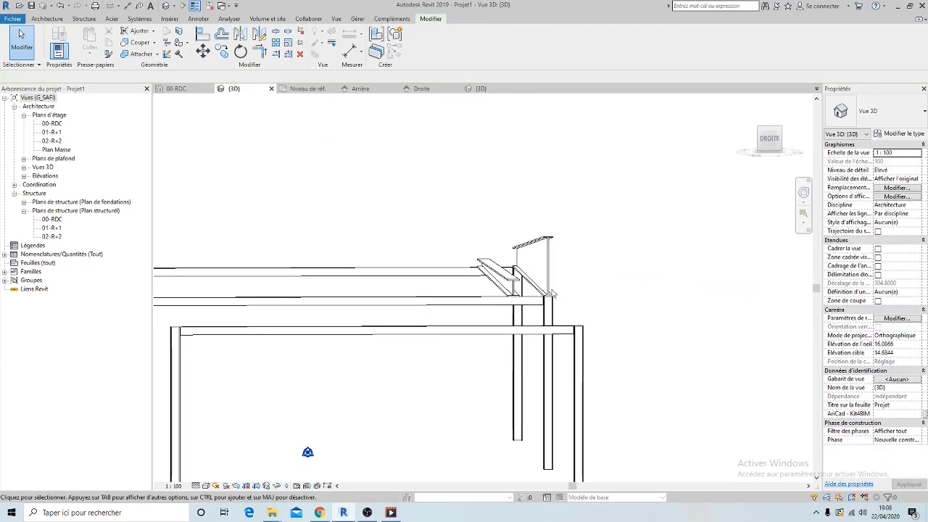
Step: In the placed beam's type properties, set "hauteur 1" to 1.0000, enter a new "hauteur 2" and apply the changes
middle_click_drag(514, 304, 501, 278, "shift")
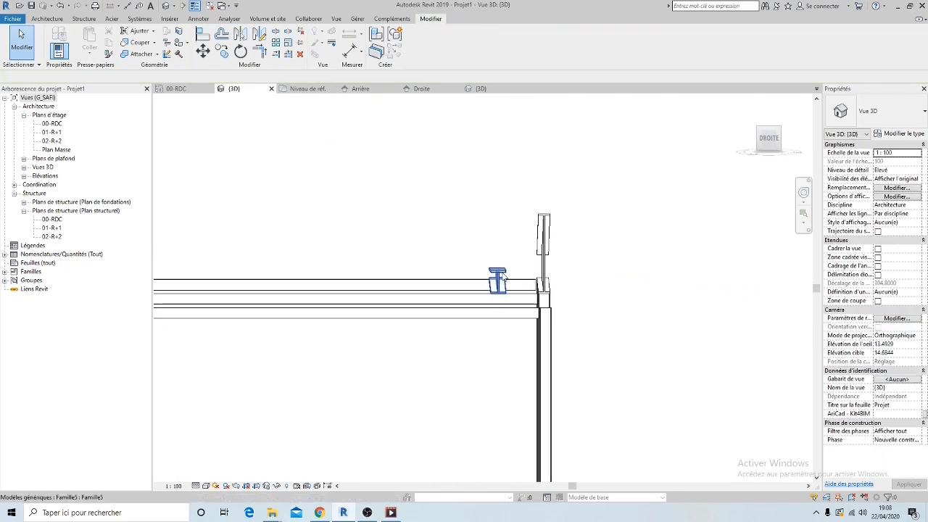
left_click(502, 278)
left_click(896, 133)
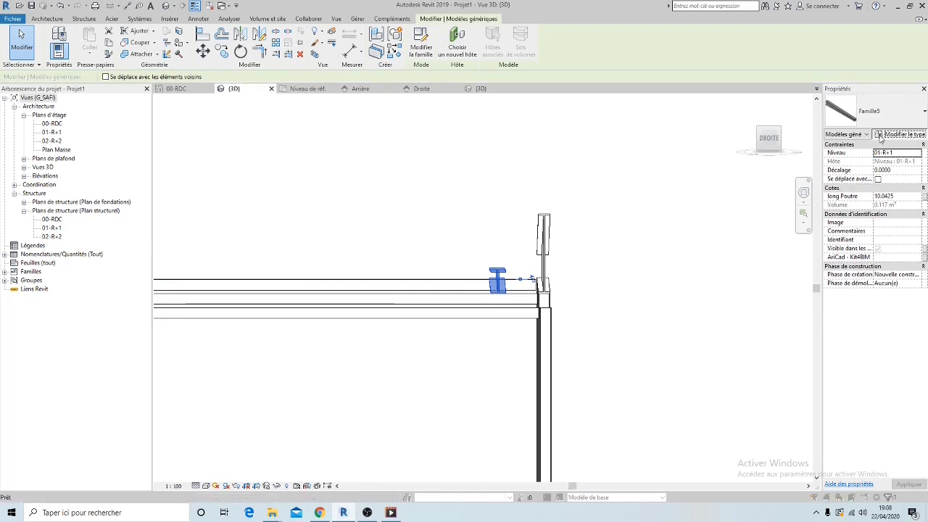
left_click_drag(474, 138, 254, 130)
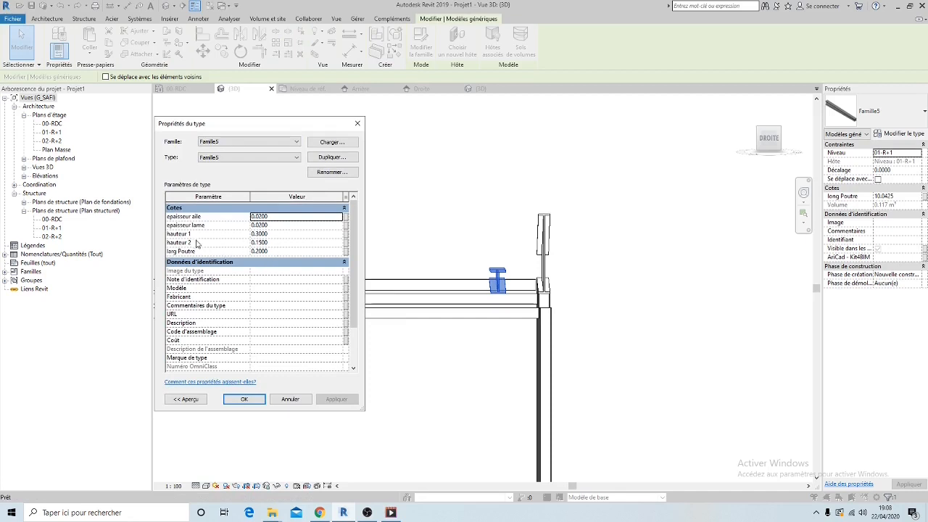
left_click(282, 234)
type("0.")
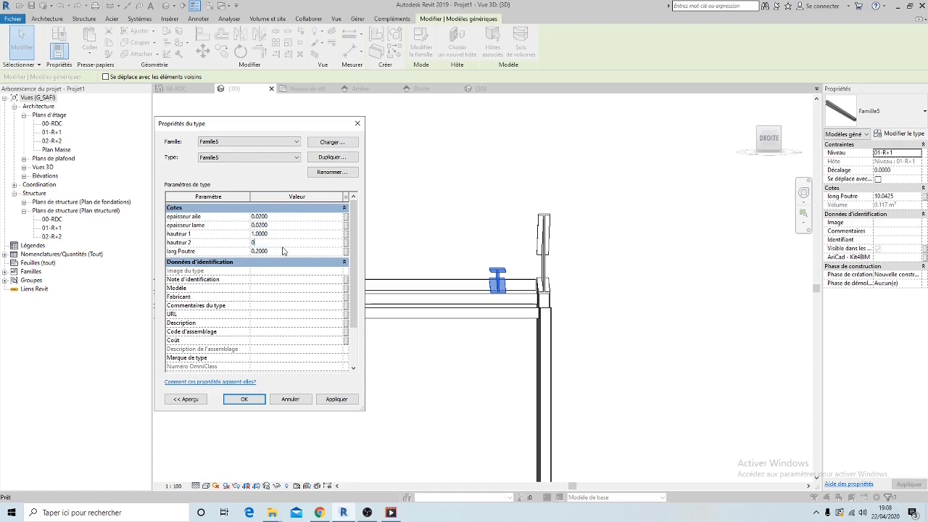
left_click(329, 399)
left_click(246, 399)
left_click(584, 275)
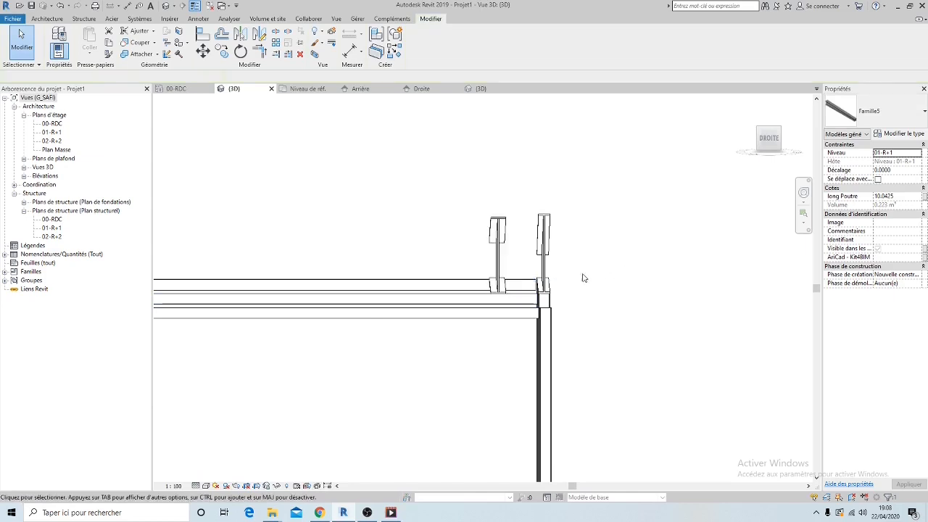
Step: Compare the resized beam's height and slope with the neighbouring PRS metallique beam in 3D
middle_click_drag(452, 284, 644, 250, "shift")
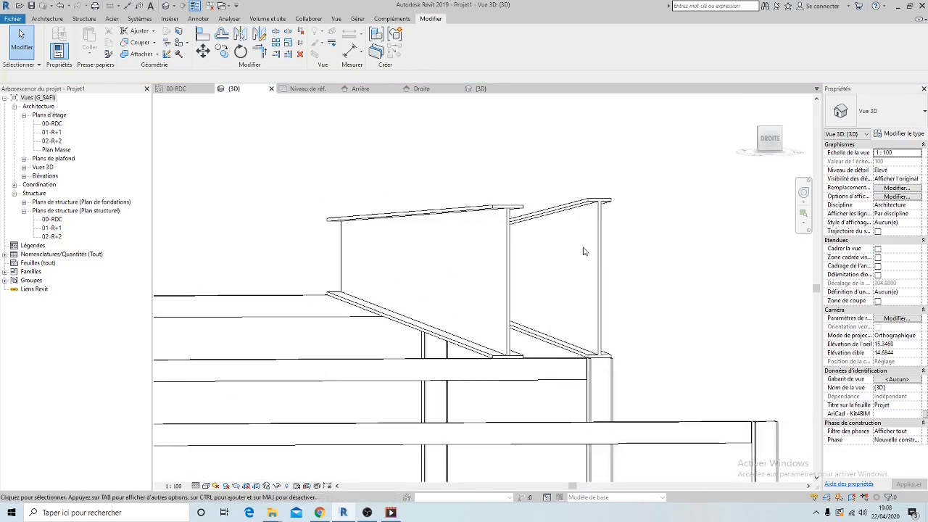
middle_click_drag(507, 235, 466, 228, "shift")
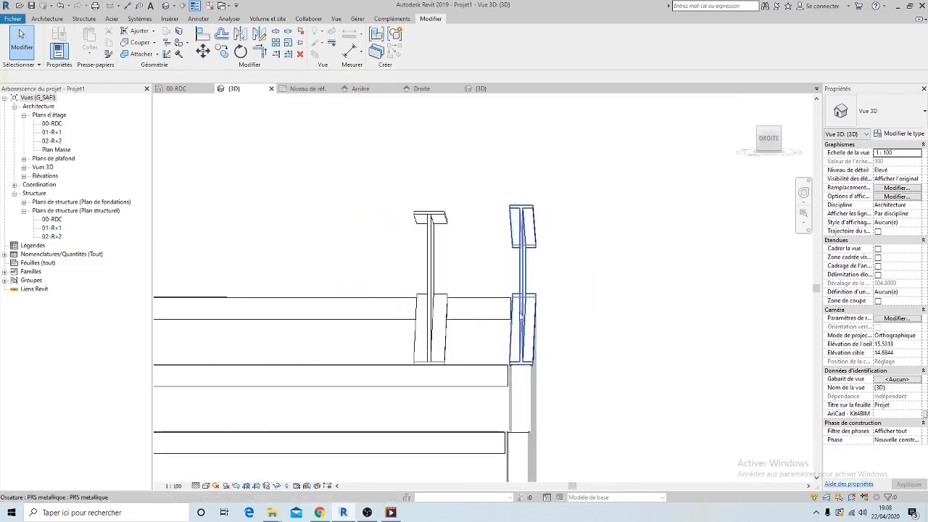
middle_click_drag(428, 245, 522, 252, "shift")
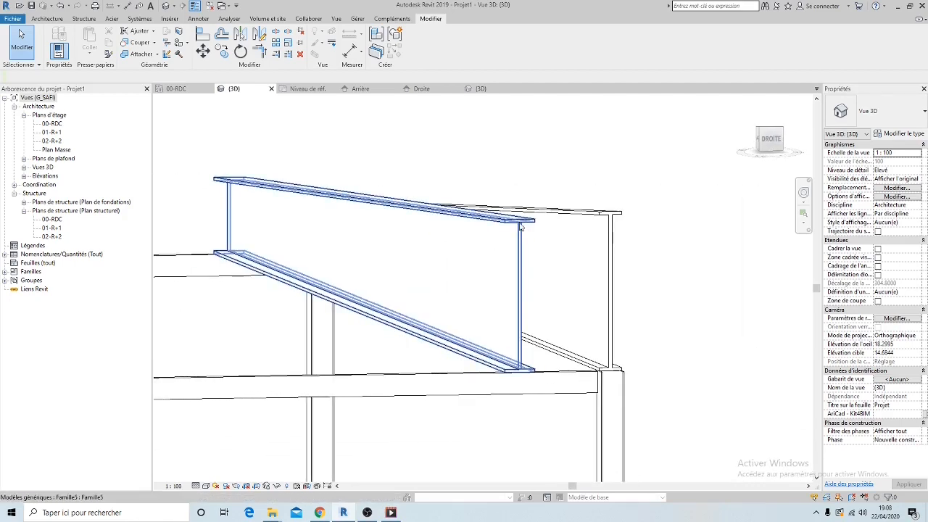
left_click(481, 182)
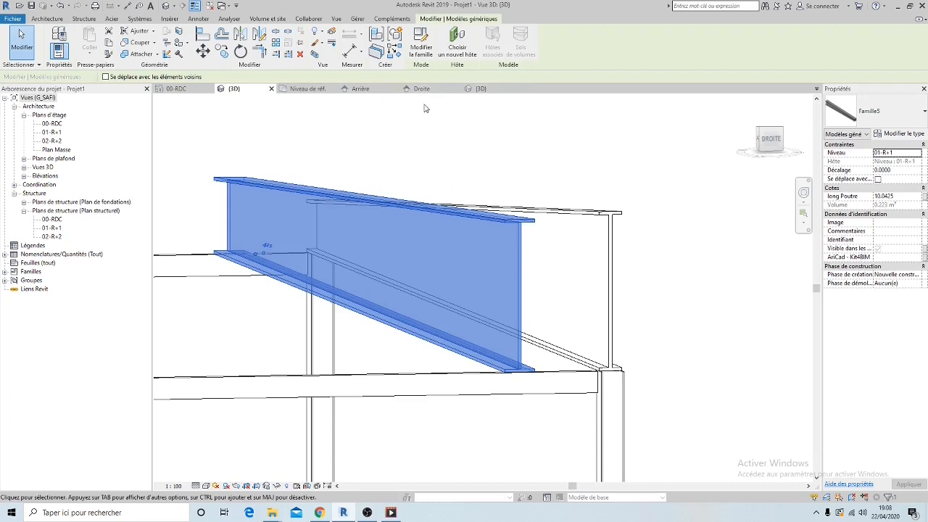
Step: In the beam family's 3D view, join the web extrusion's geometry with the top and bottom flanges
left_click(478, 91)
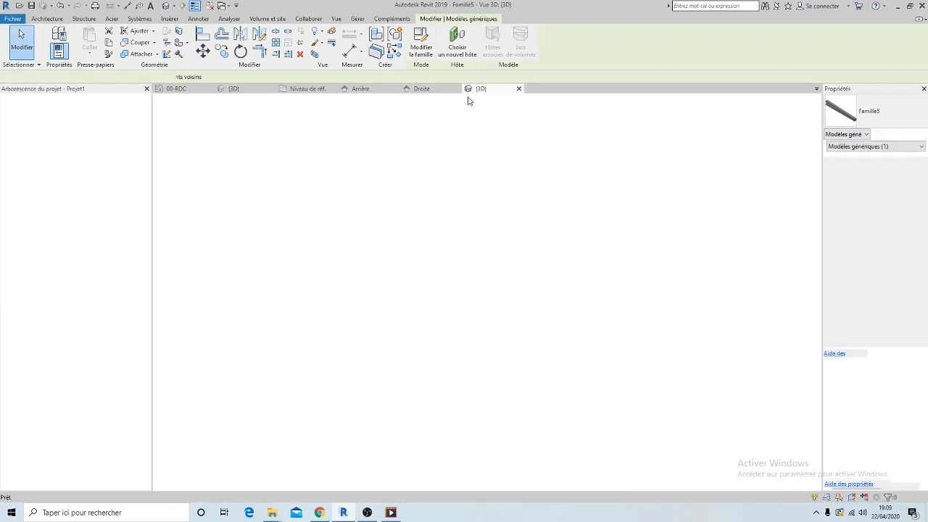
middle_click_drag(287, 384, 332, 369, "shift")
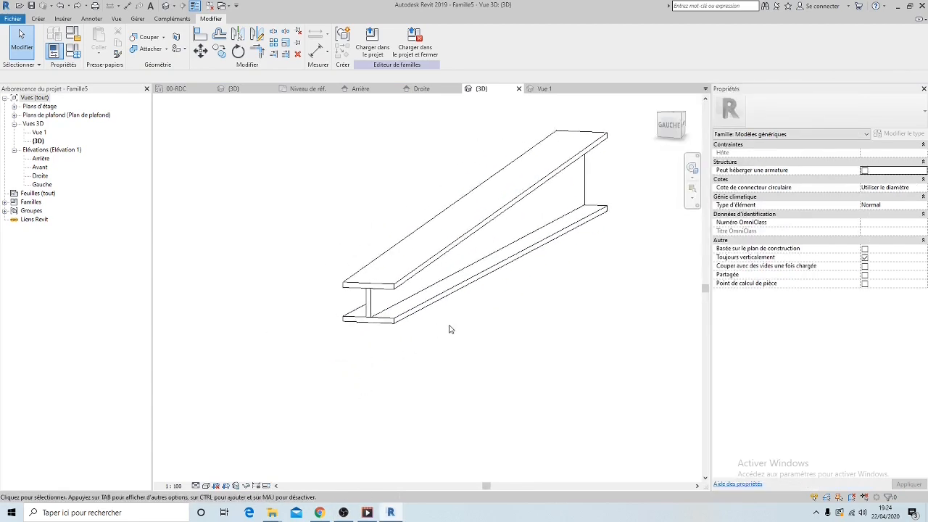
left_click(155, 52)
scroll(366, 302, "up", 3)
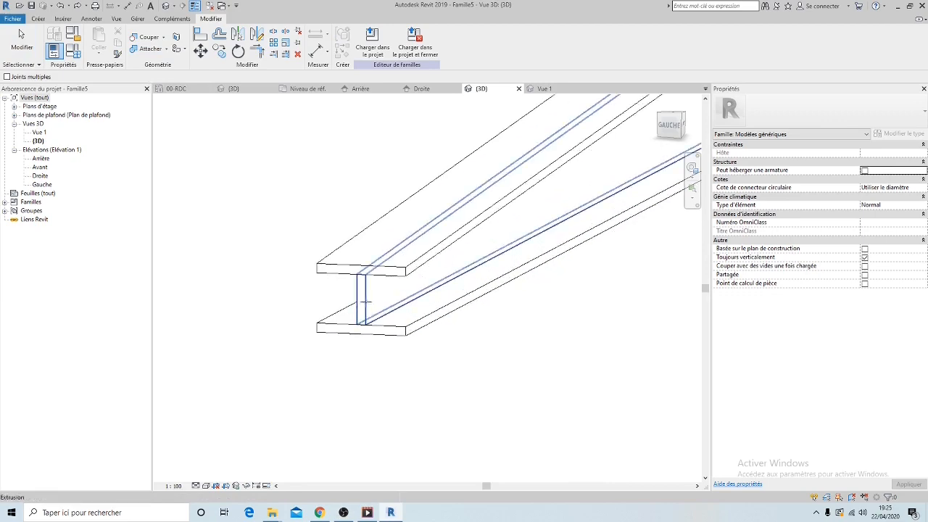
left_click(366, 300)
left_click(331, 266)
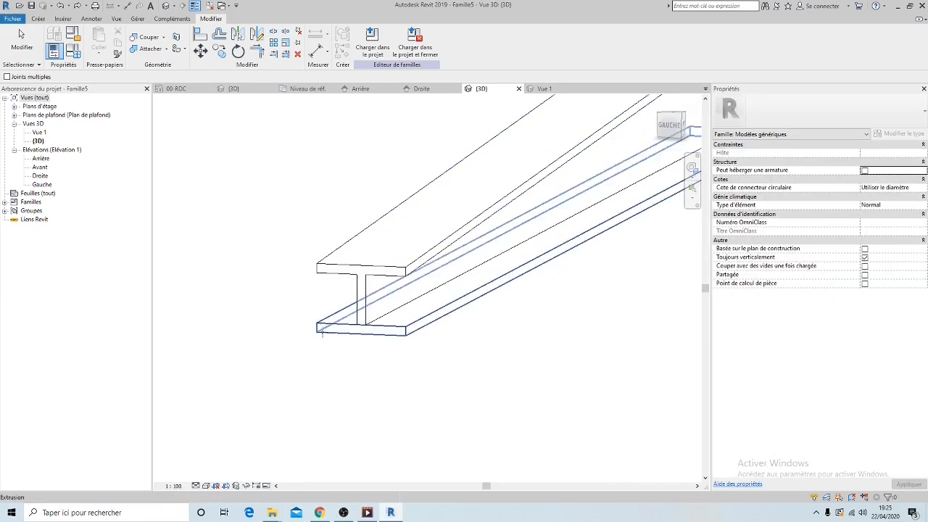
left_click(339, 321)
left_click(360, 308)
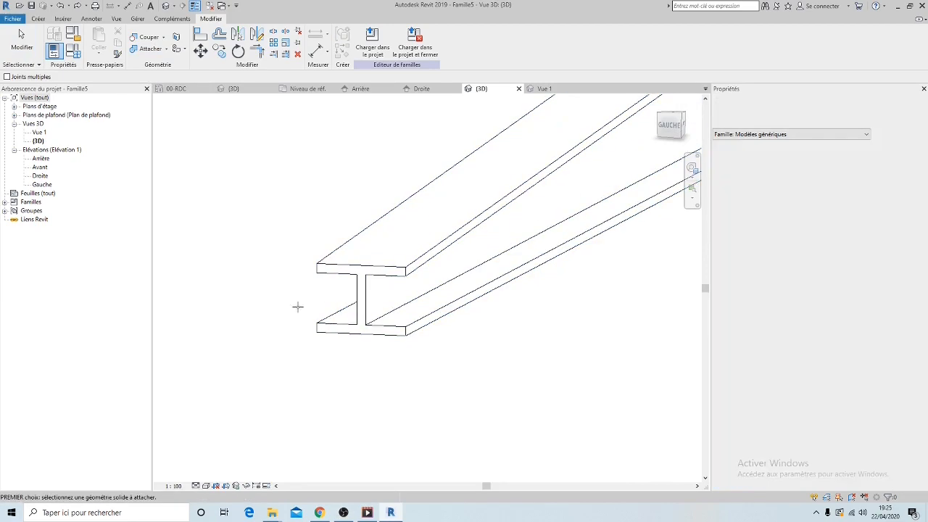
scroll(374, 306, "down", 2)
middle_click_drag(374, 306, 429, 304, "shift")
key("Escape")
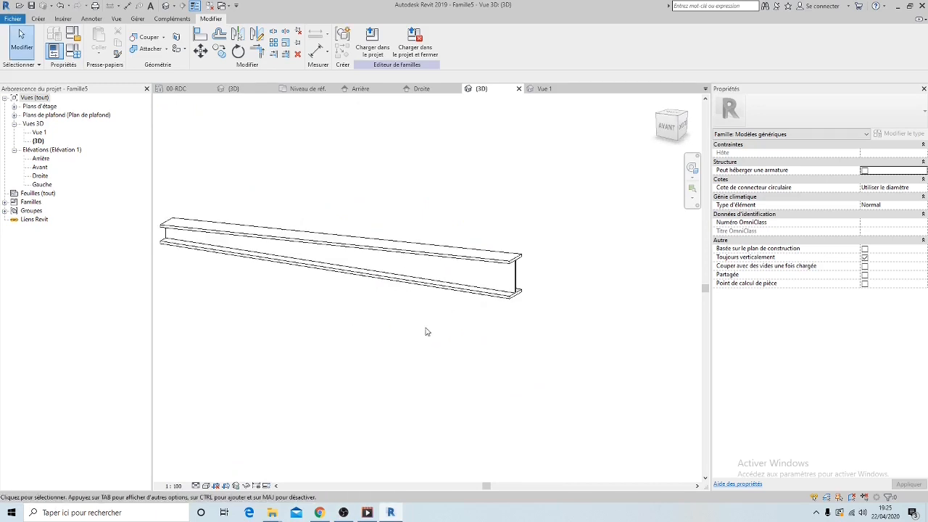
Step: Change the family category from generic model to Ossature
scroll(426, 332, "down", 2)
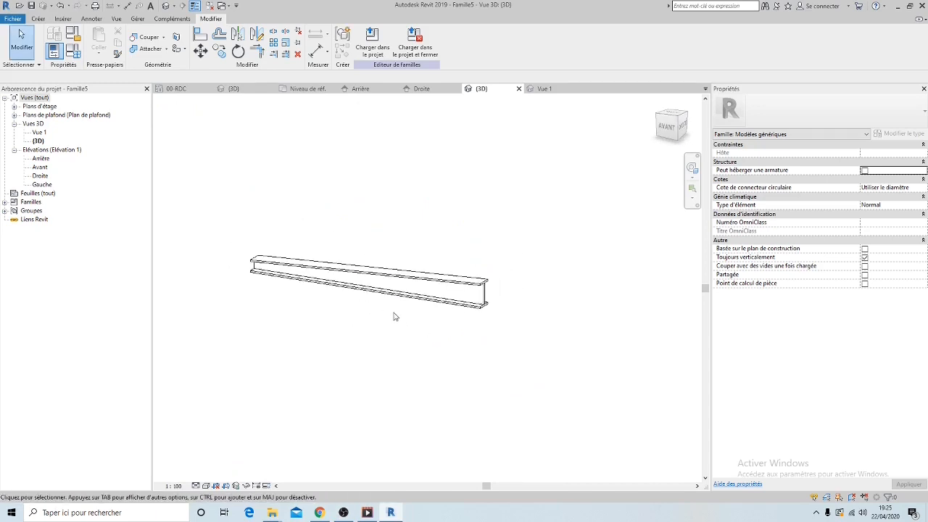
scroll(427, 327, "up", 3)
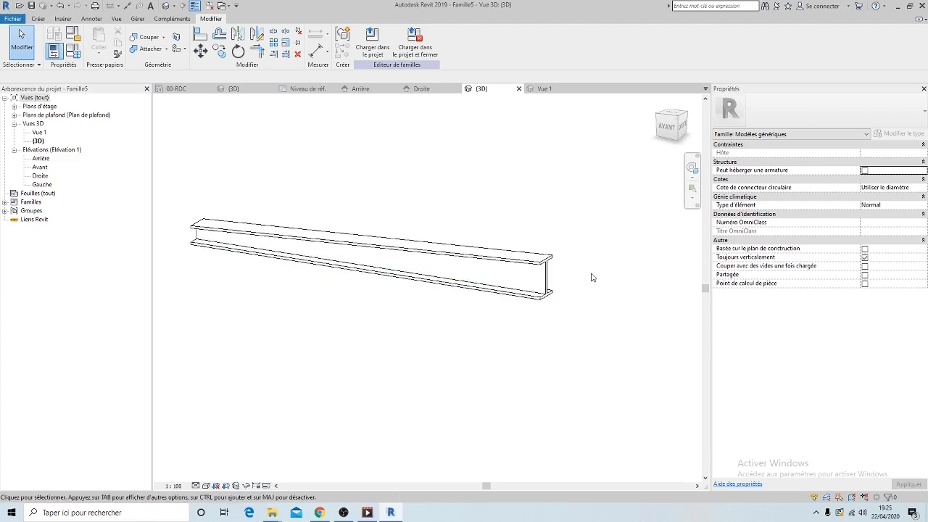
left_click(77, 36)
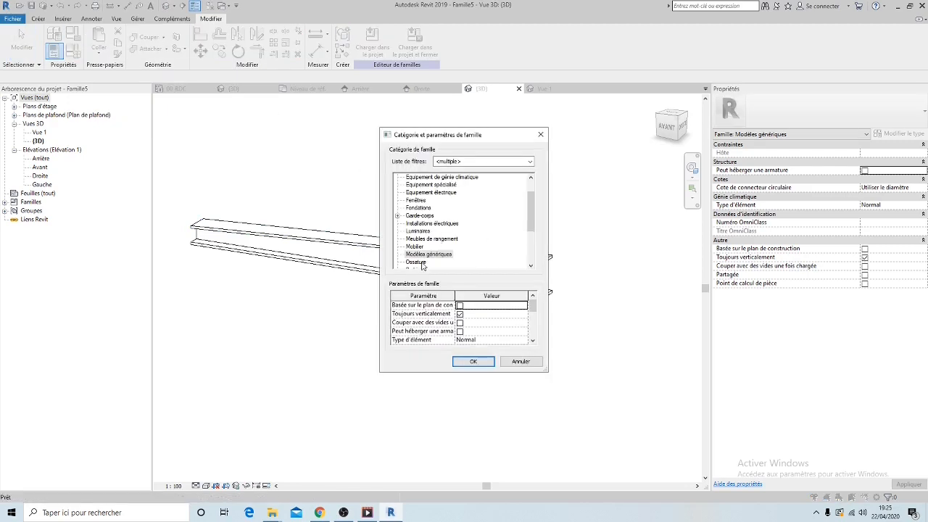
left_click(426, 264)
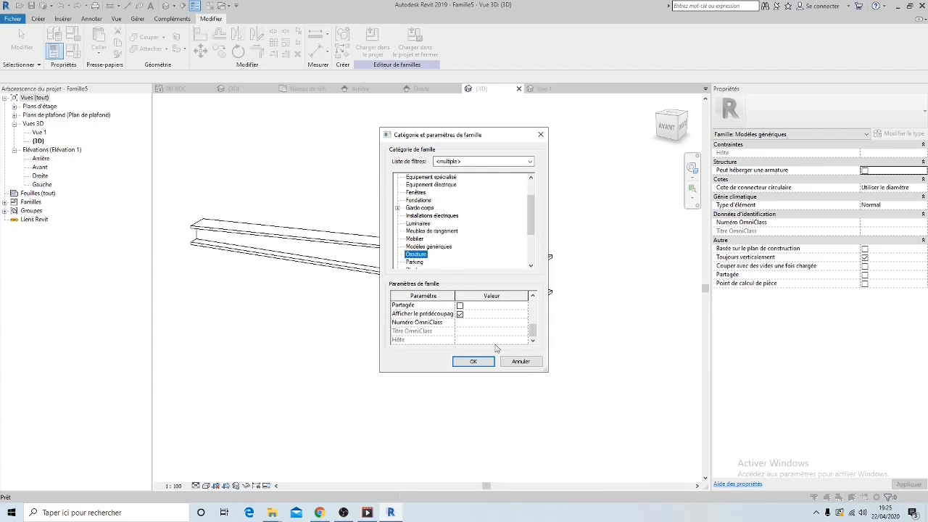
left_click(477, 362)
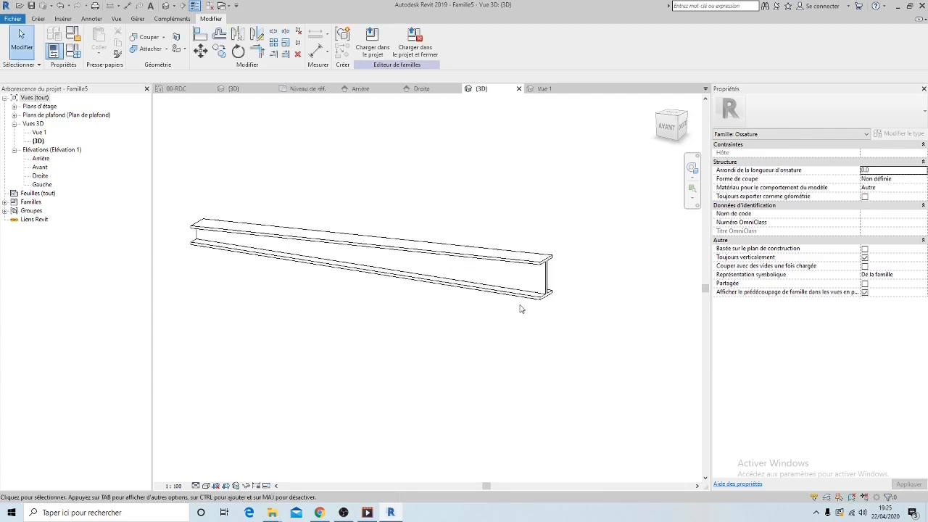
scroll(477, 313, "down", 1)
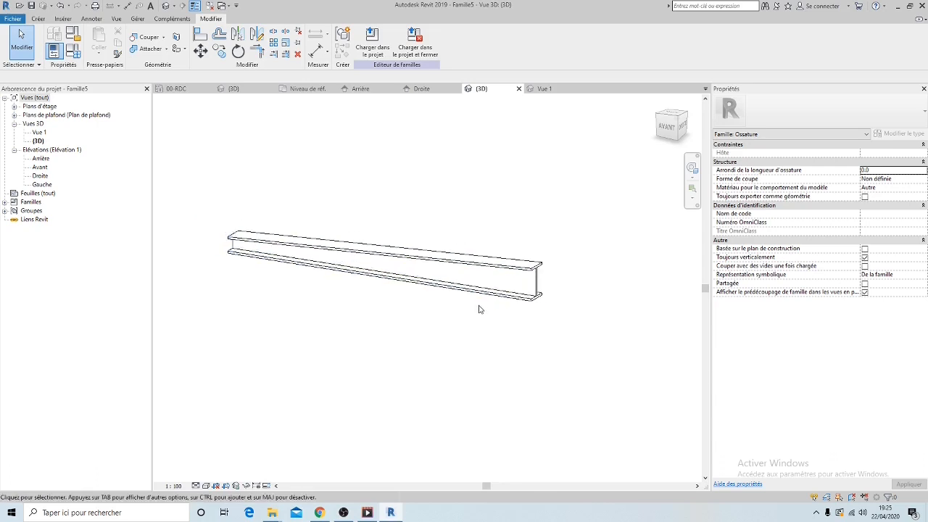
Step: Set the family's "Matériau pour le comportement du modèle" to Acier and apply it
middle_click_drag(507, 315, 397, 331, "shift")
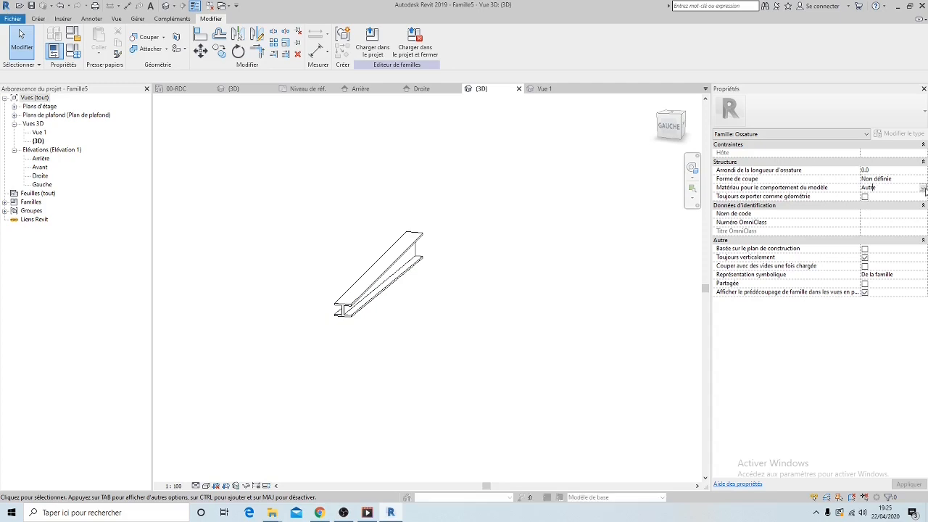
left_click(923, 188)
left_click(878, 203)
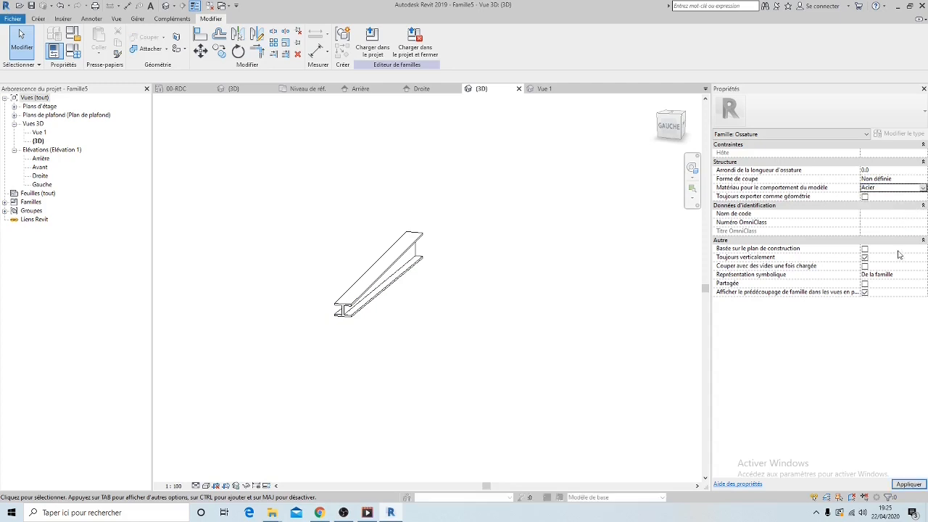
left_click(908, 483)
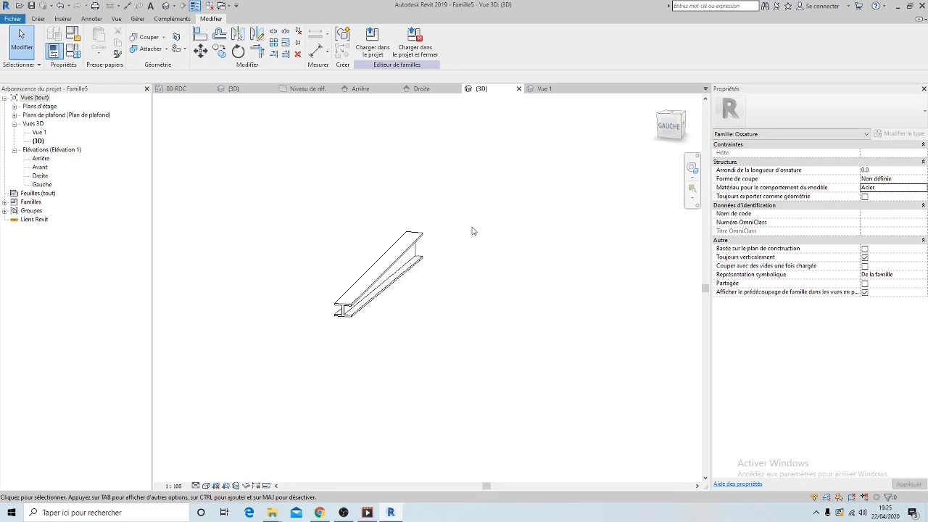
Step: Associate the material of all three beam extrusions with the "Matériau structurel" family parameter
left_click_drag(477, 210, 271, 364)
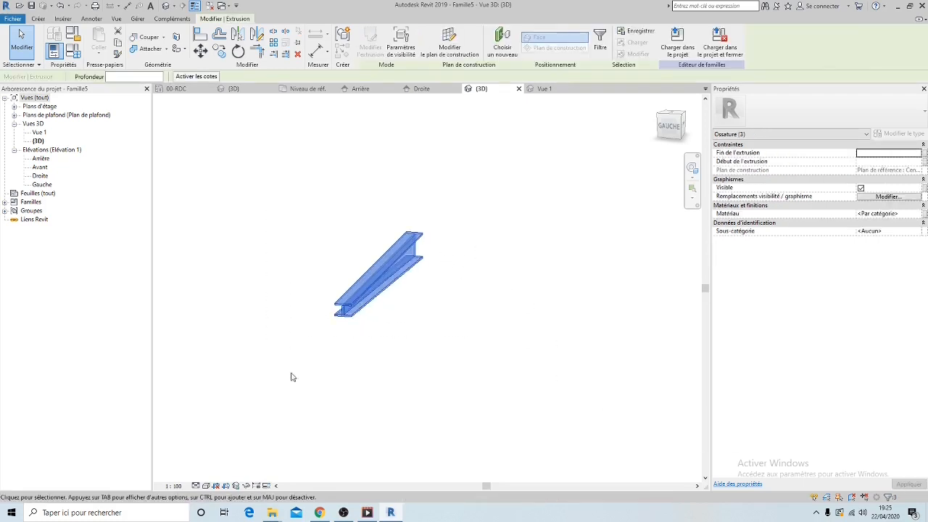
left_click(924, 214)
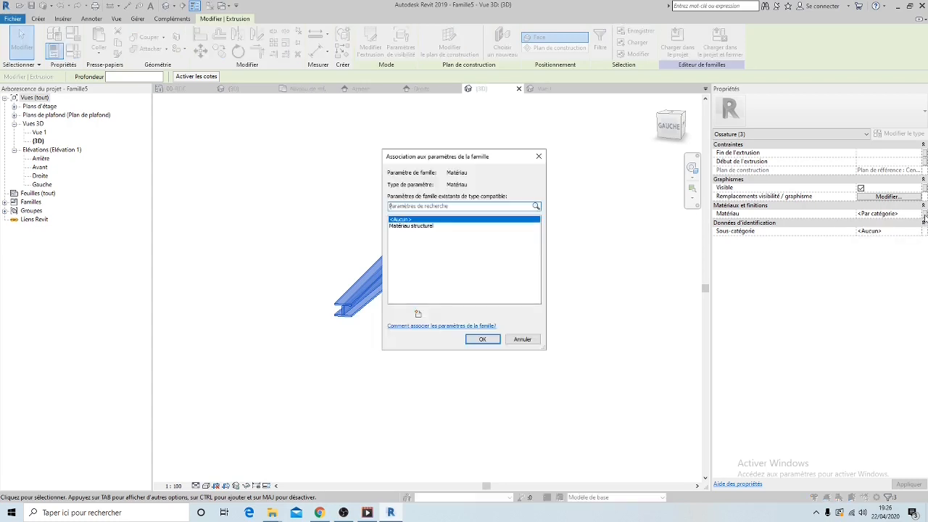
left_click(418, 227)
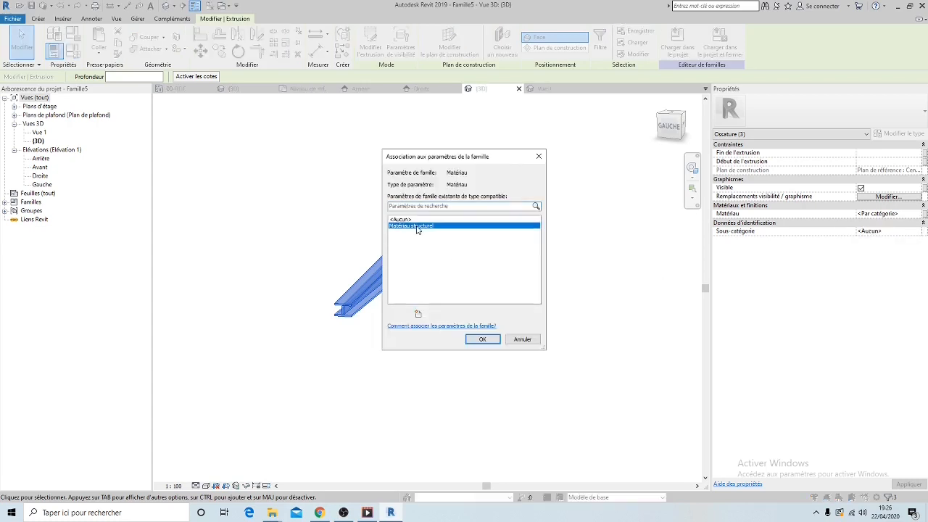
left_click(478, 340)
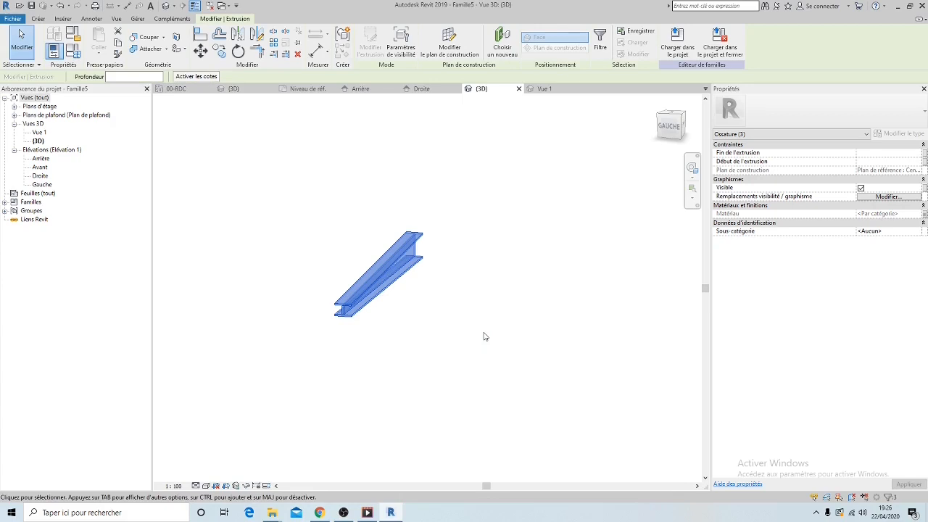
left_click(519, 310)
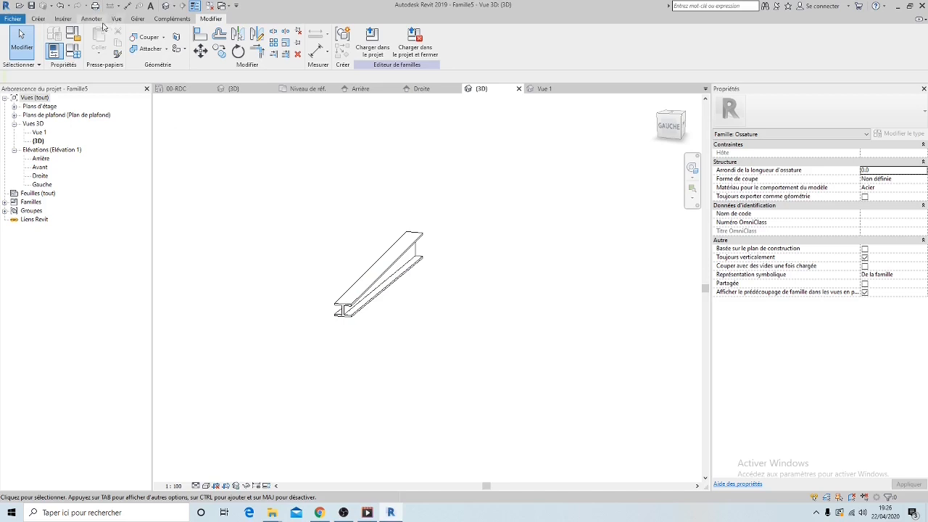
Step: Load the updated beam family into Projet1 only, replacing the version already there
left_click(372, 47)
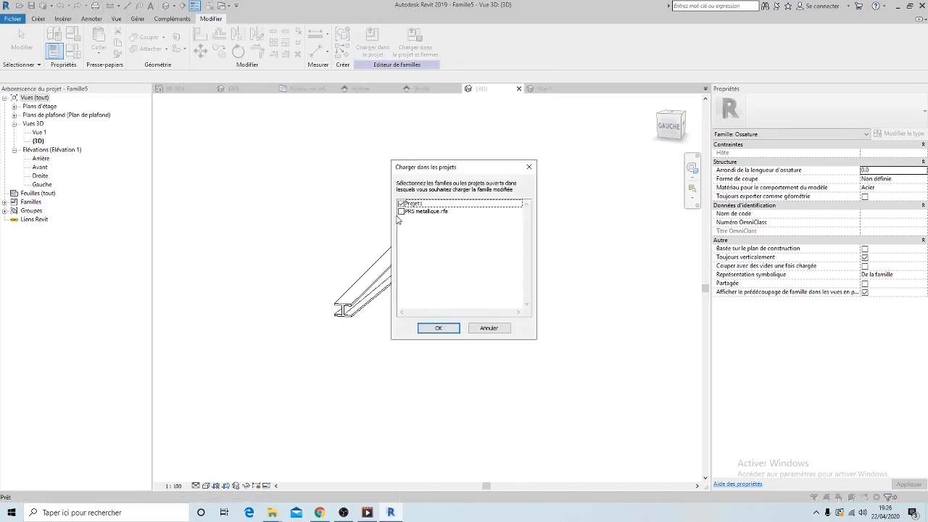
left_click(442, 329)
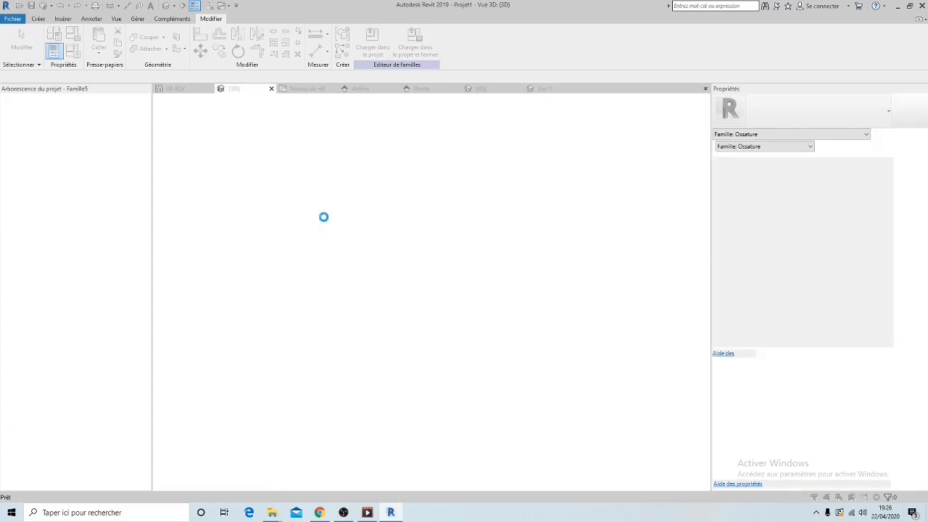
left_click(407, 228)
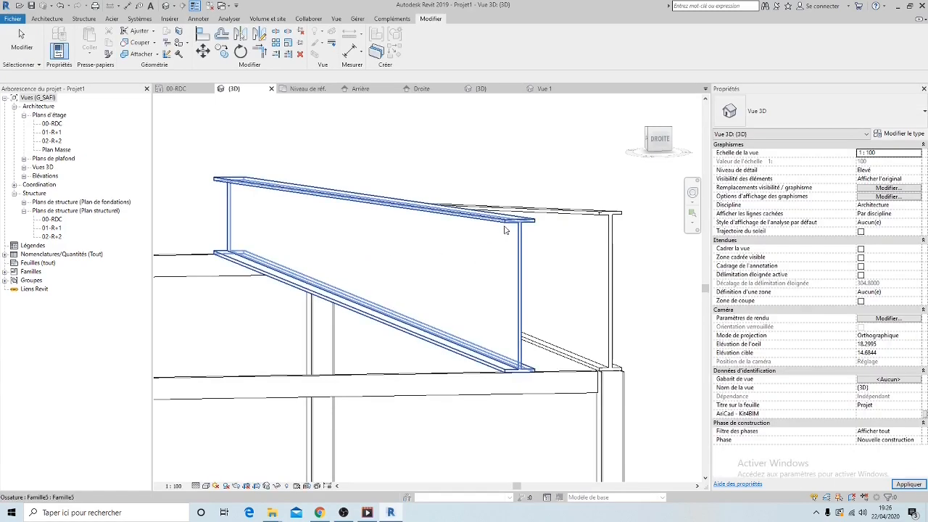
Step: Inspect the reloaded beam in the project's 3D view from several sides, alongside the neighbouring PRS metallique beam and its supports
middle_click_drag(472, 245, 479, 281, "shift")
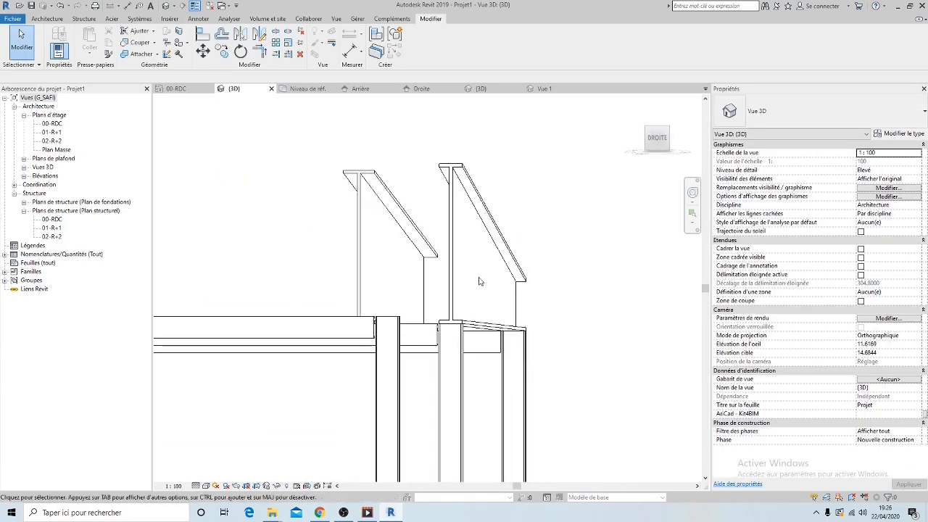
middle_click_drag(447, 334, 379, 299, "shift")
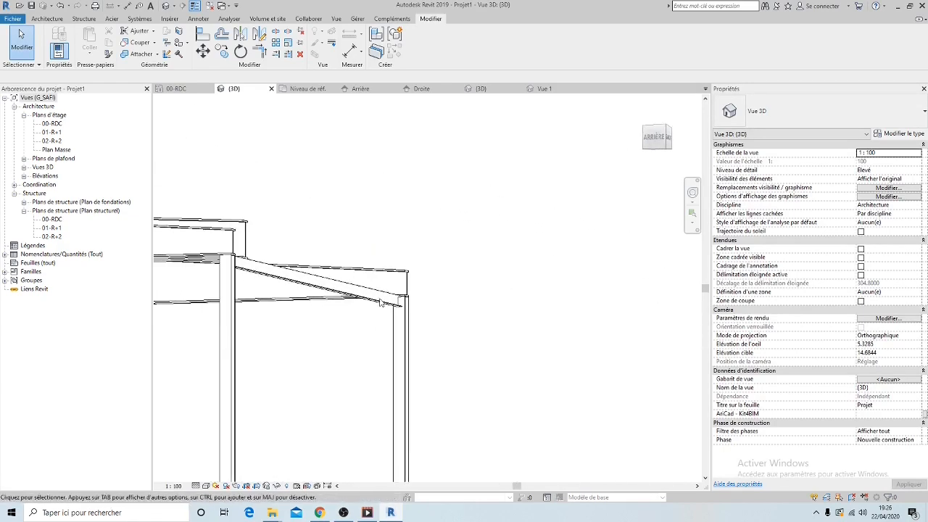
left_click(230, 236)
middle_click_drag(420, 257, 323, 274)
left_click(323, 274)
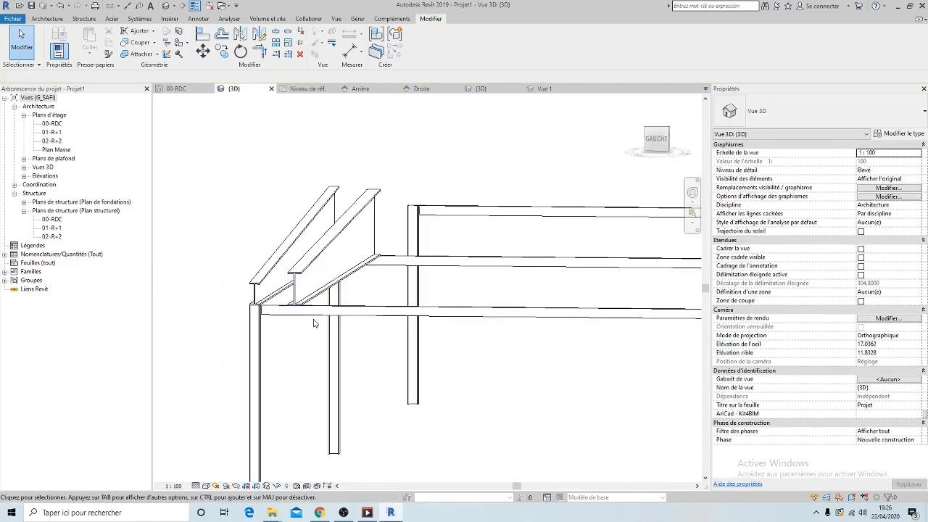